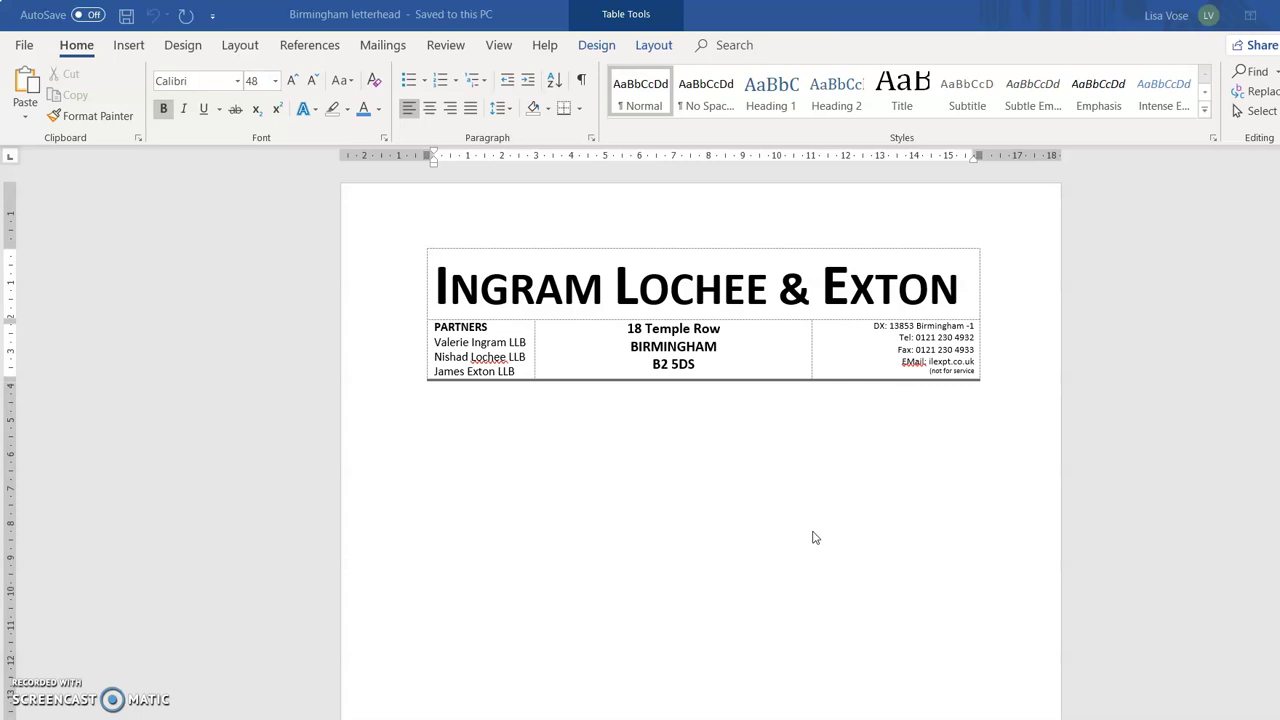
Add an empty paragraph below the letterhead table and place the cursor on it.
left_click(439, 432)
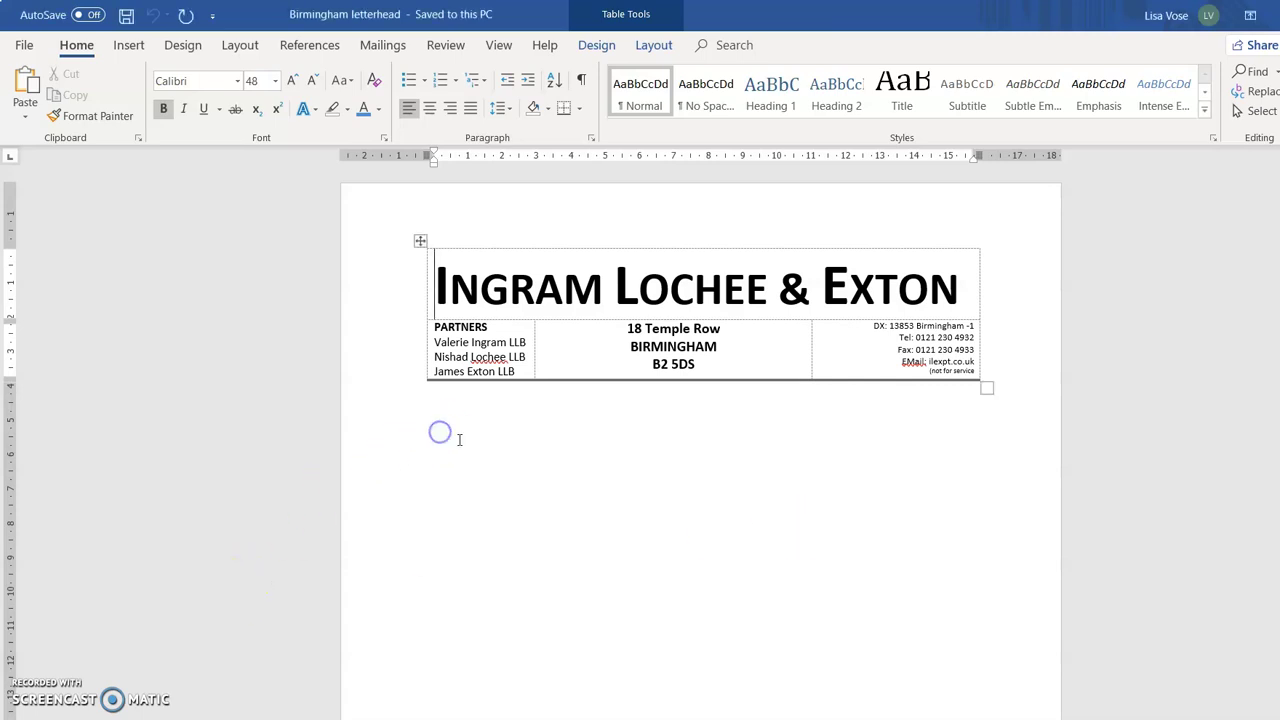
left_click(463, 446)
key("Return")
key("BackSpace")
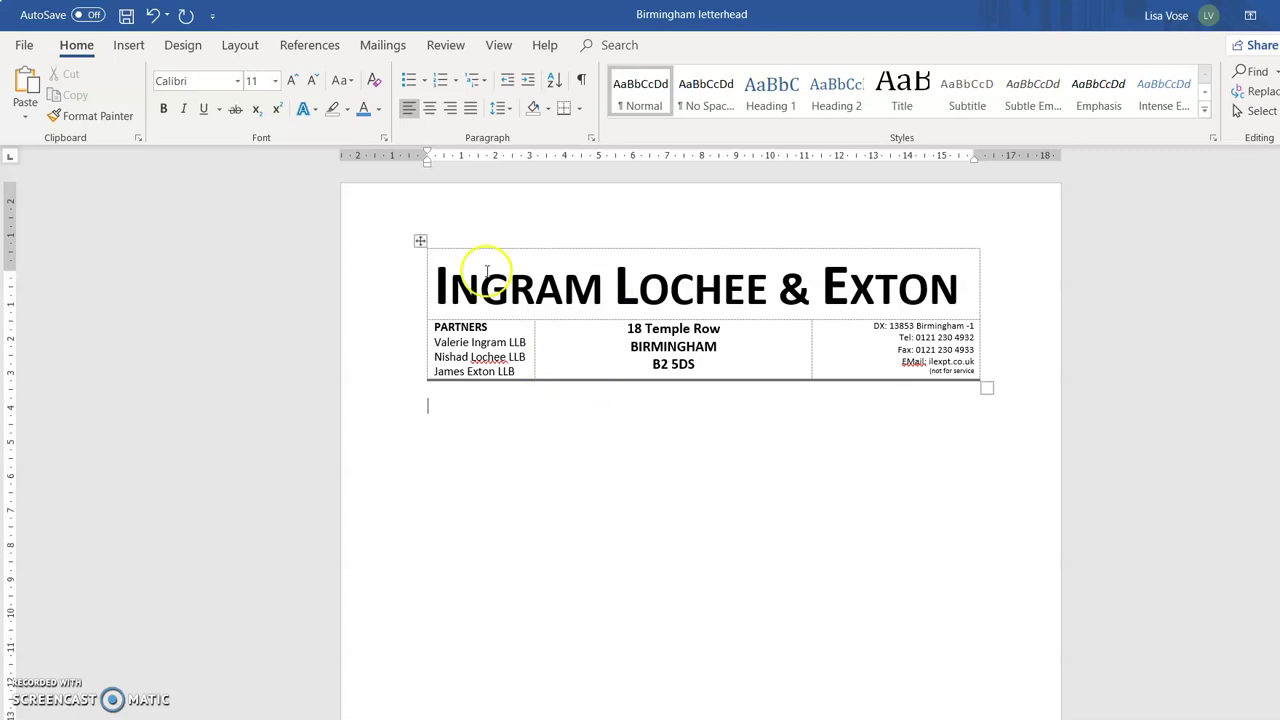
left_click(129, 50)
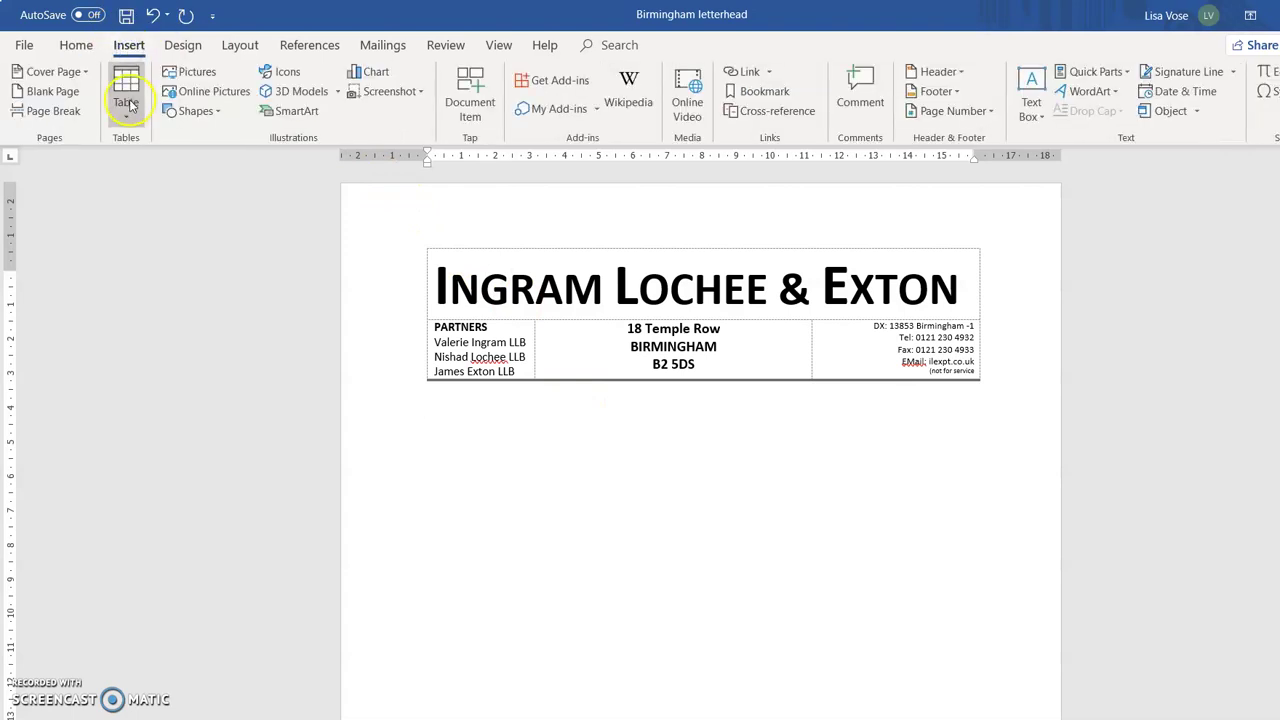
Insert a 4-column by 8-row table and type 'BILL OF COSTS' in its first cell.
left_click(126, 95)
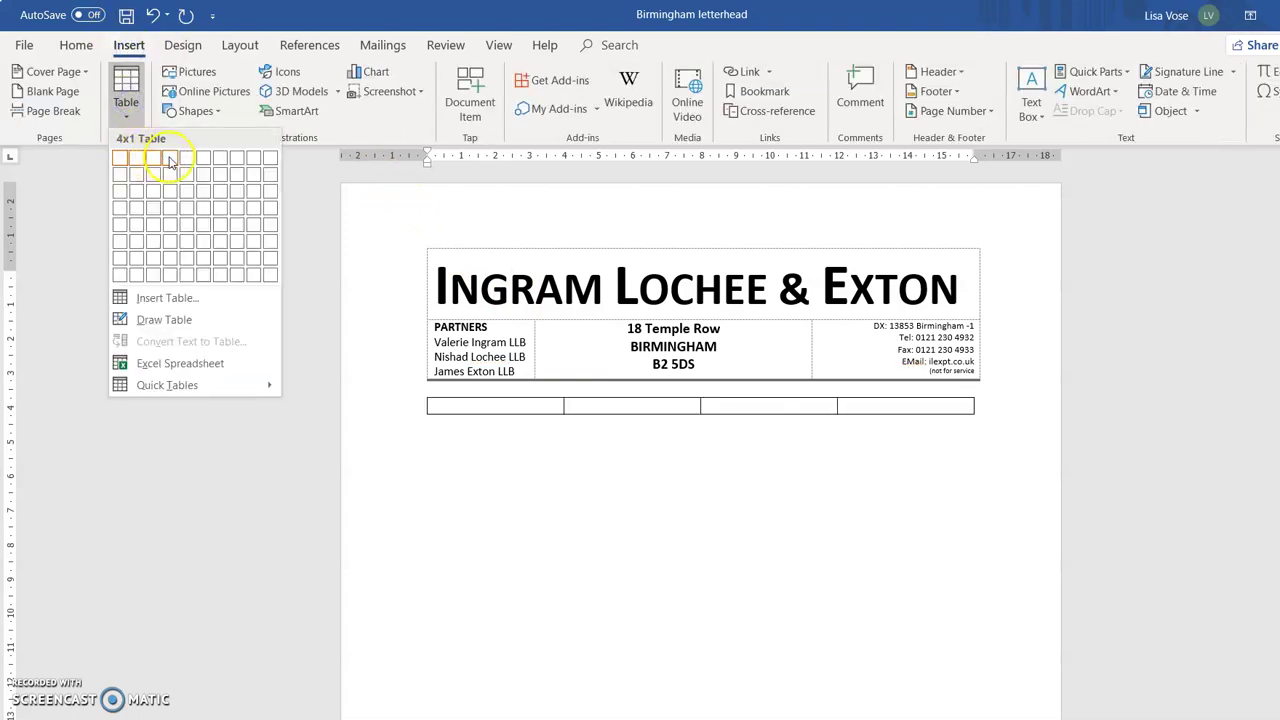
left_click(166, 278)
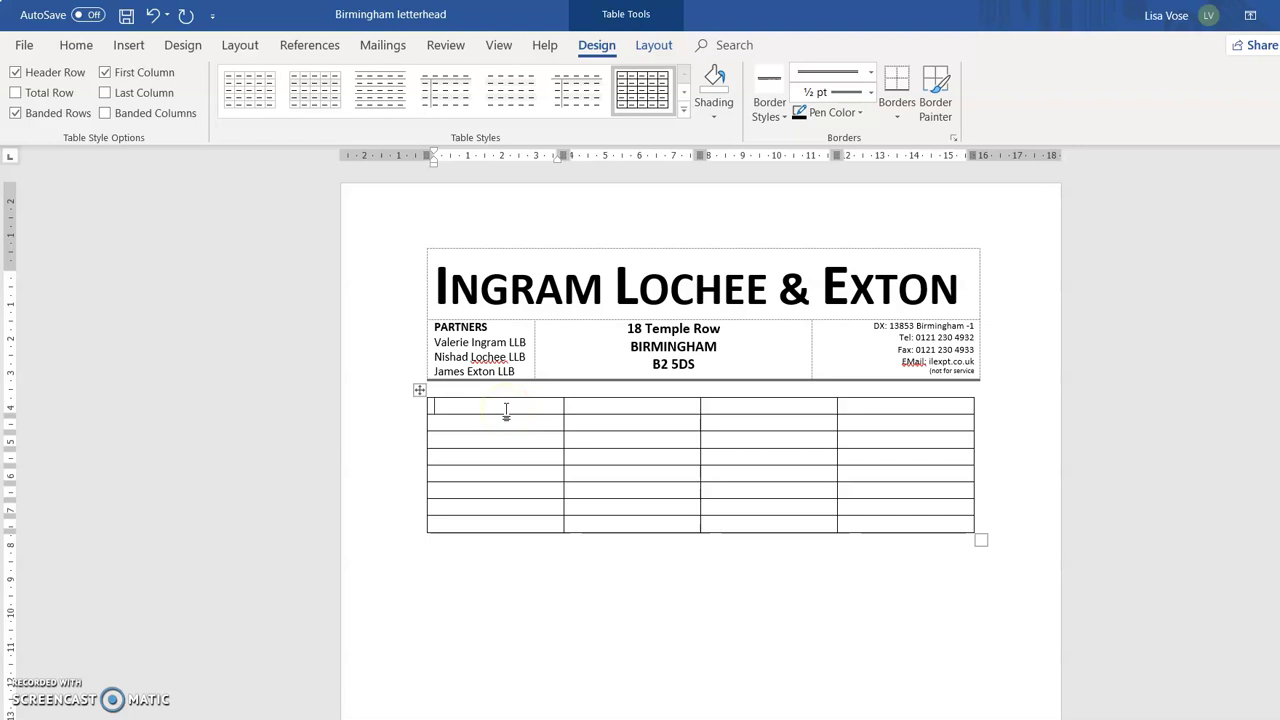
type("BILL OF COSTS")
left_click_drag(534, 406, 877, 403)
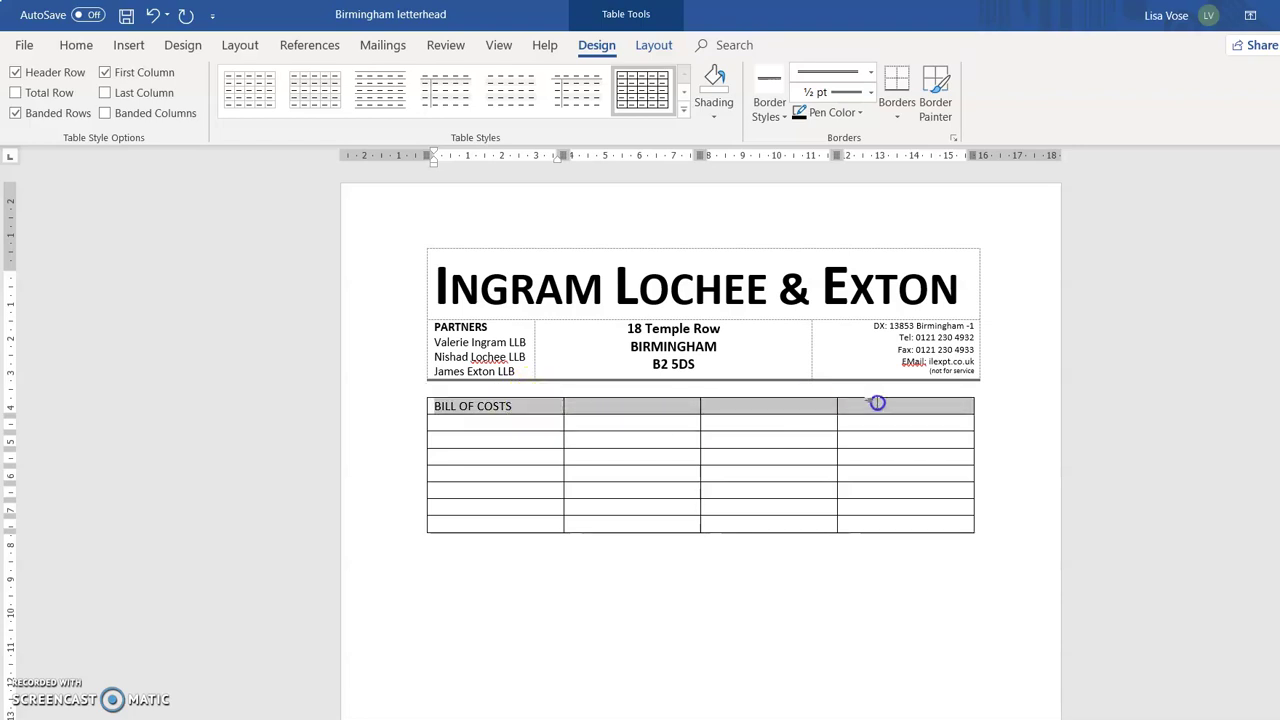
Merge the first row into one cell with centred Arial Black 16 pt heading text.
left_click(653, 45)
left_click(465, 100)
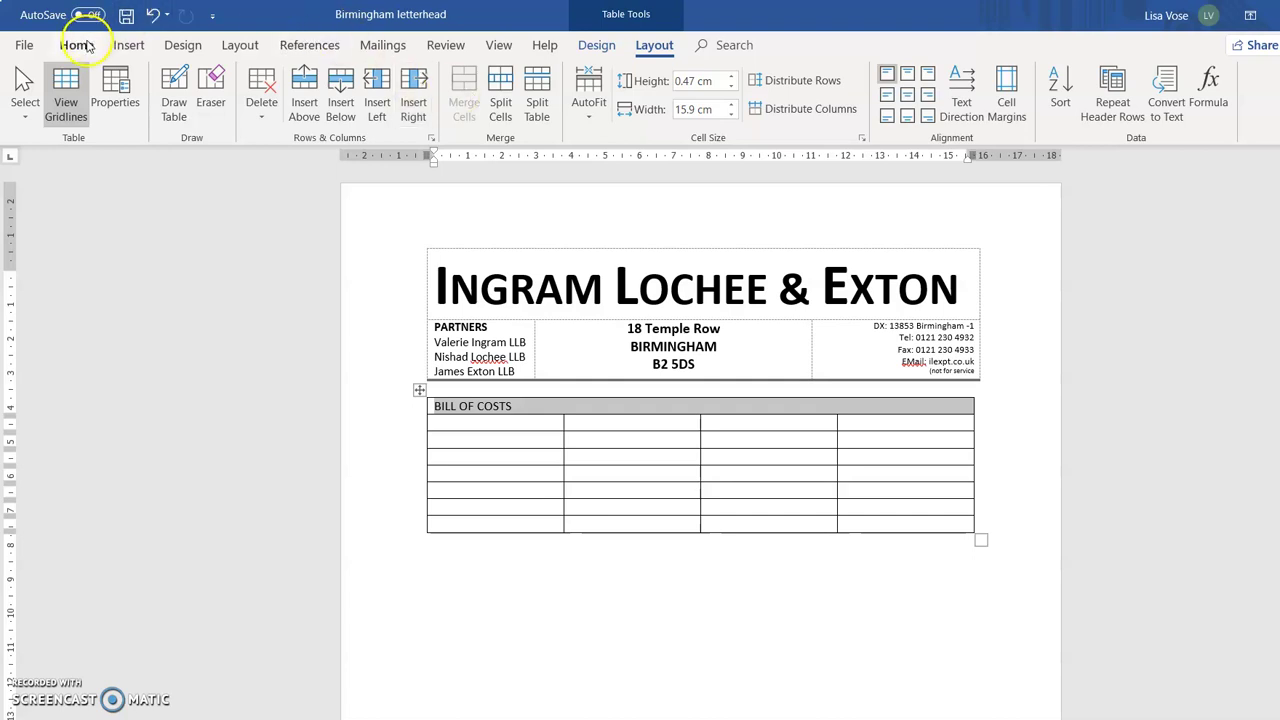
left_click(77, 45)
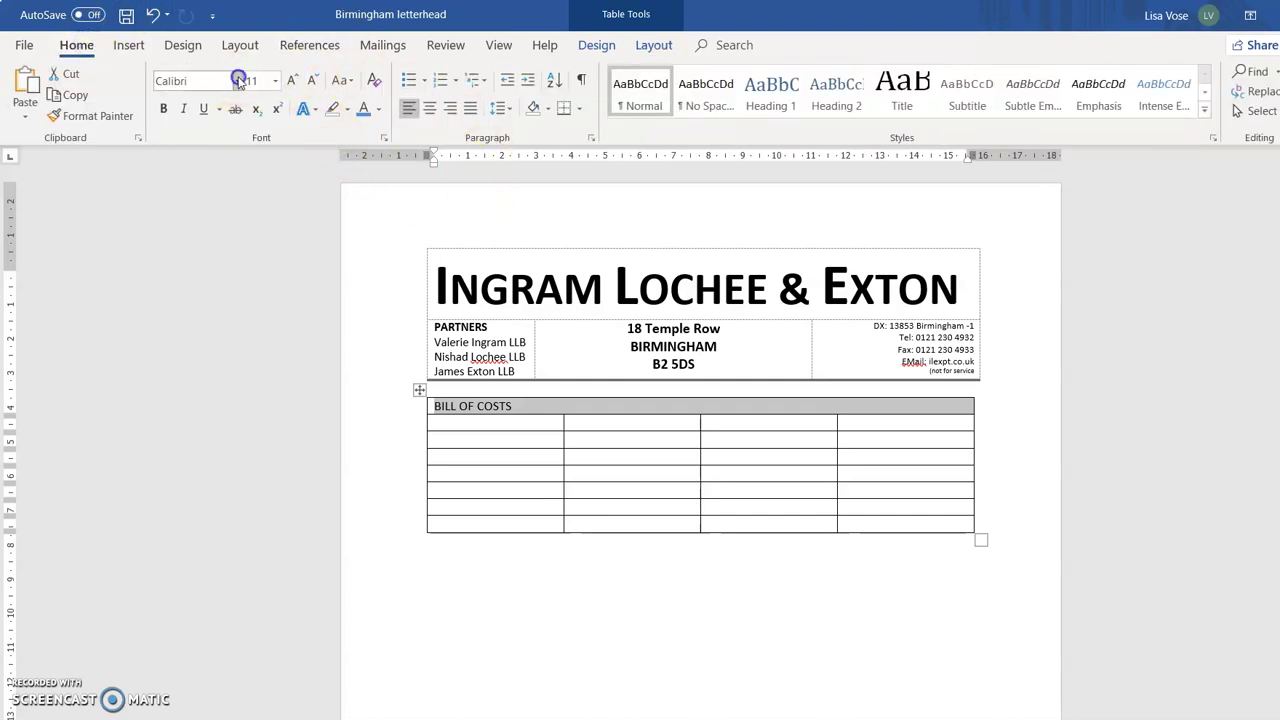
left_click(238, 80)
left_click(266, 207)
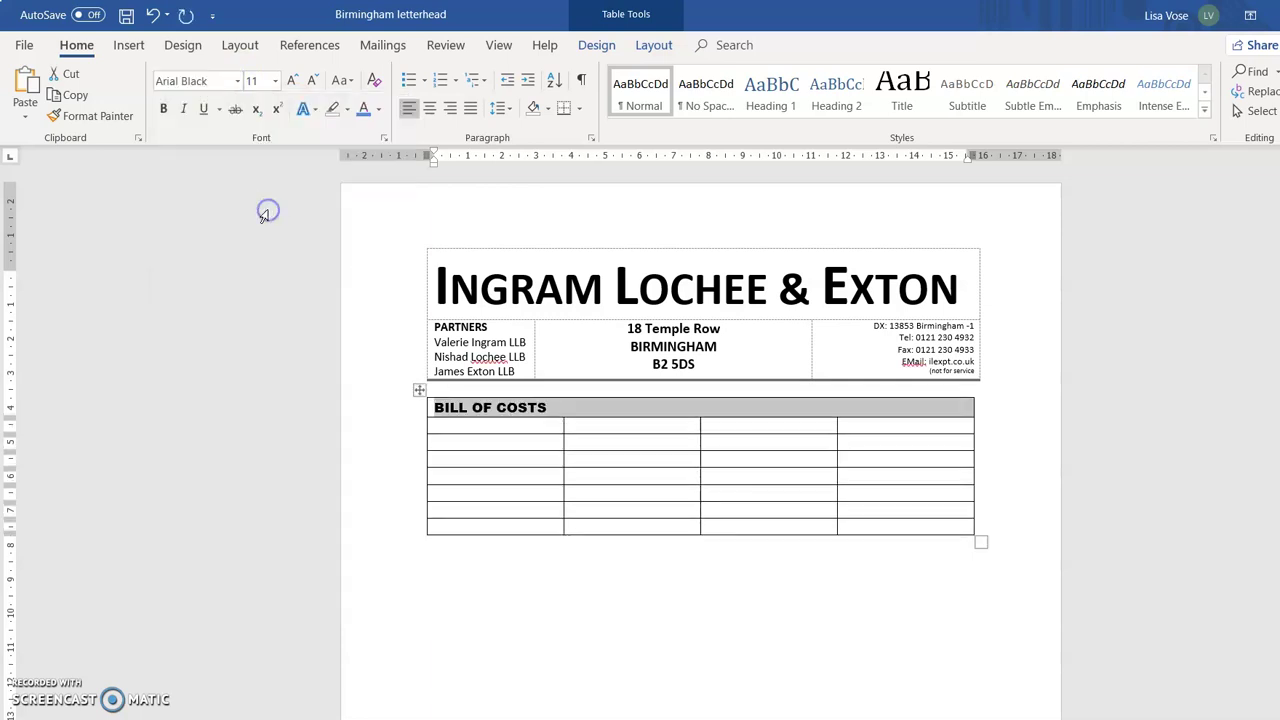
left_click(291, 80)
left_click(291, 80)
left_click(291, 80)
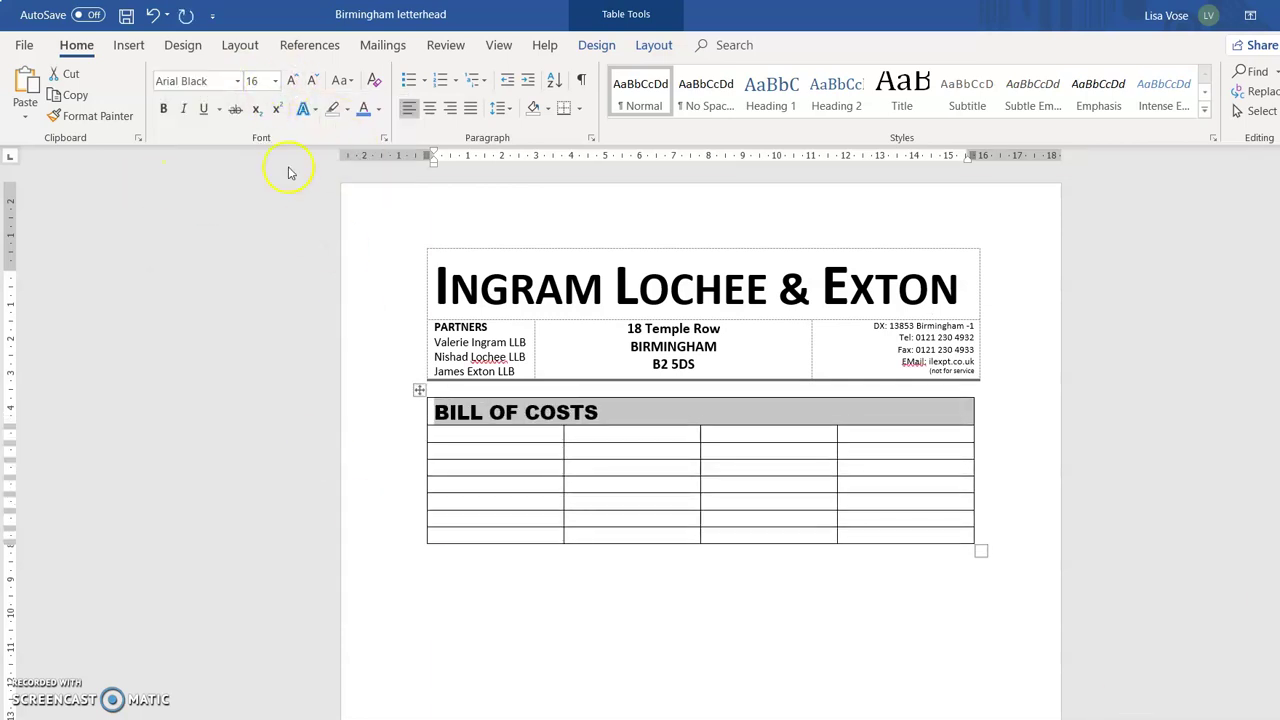
left_click(645, 45)
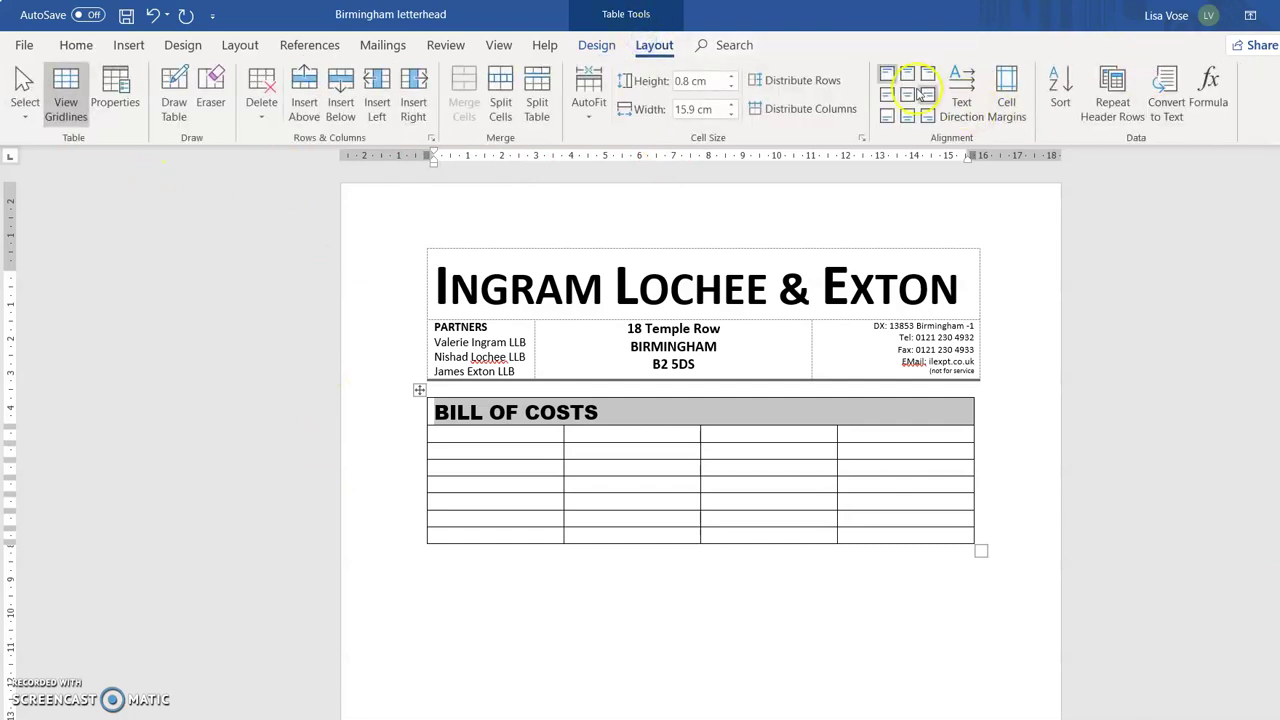
left_click(906, 98)
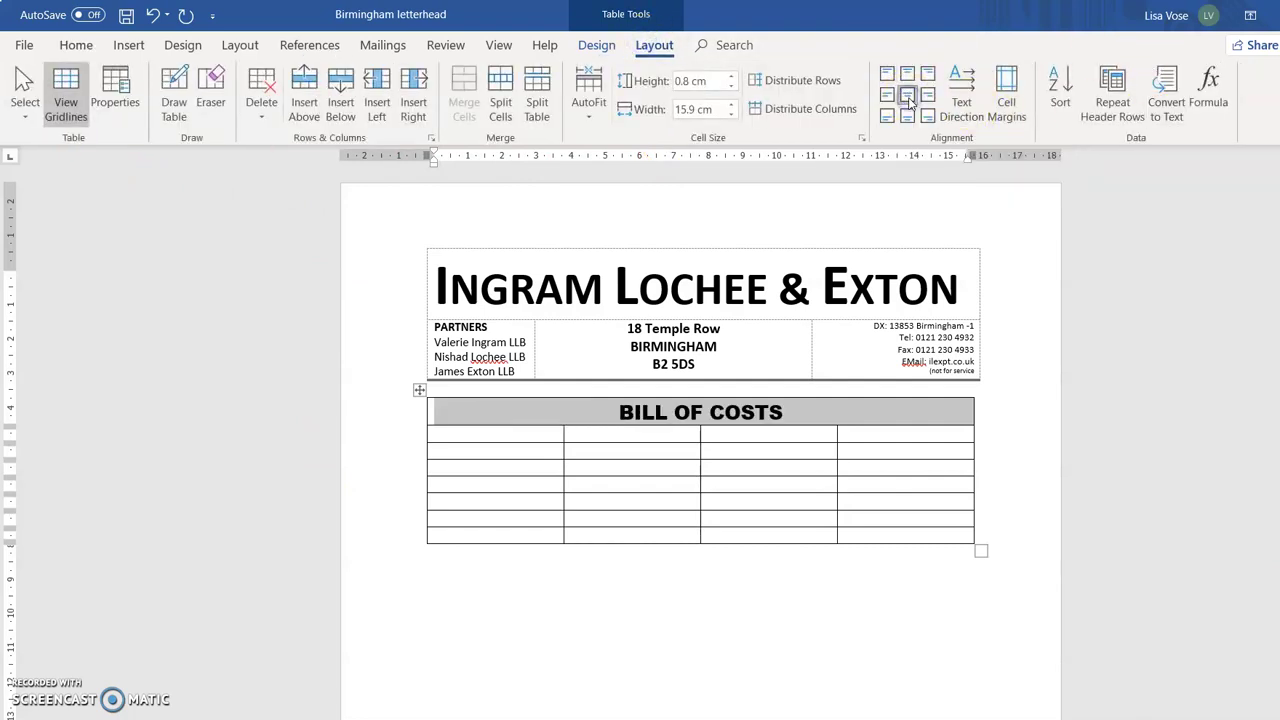
Make the heading row taller and italicise the 'BILL OF COSTS' text.
left_click(771, 463)
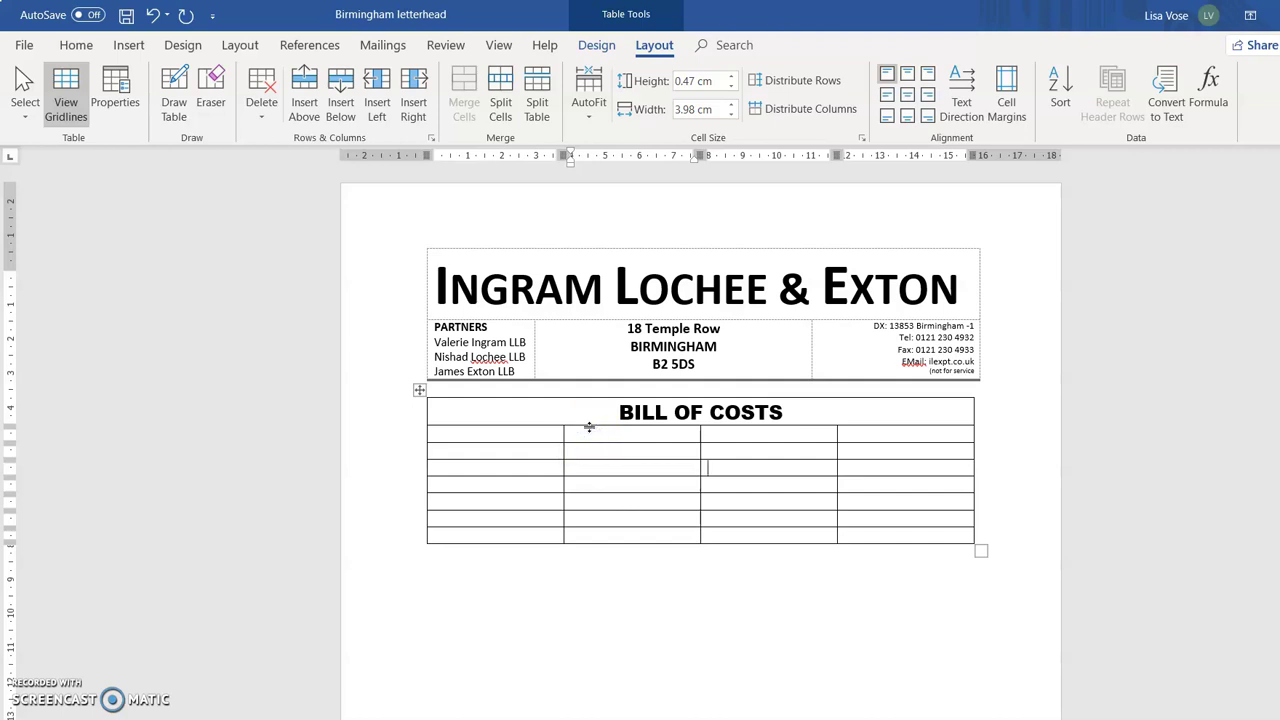
left_click_drag(589, 425, 589, 460)
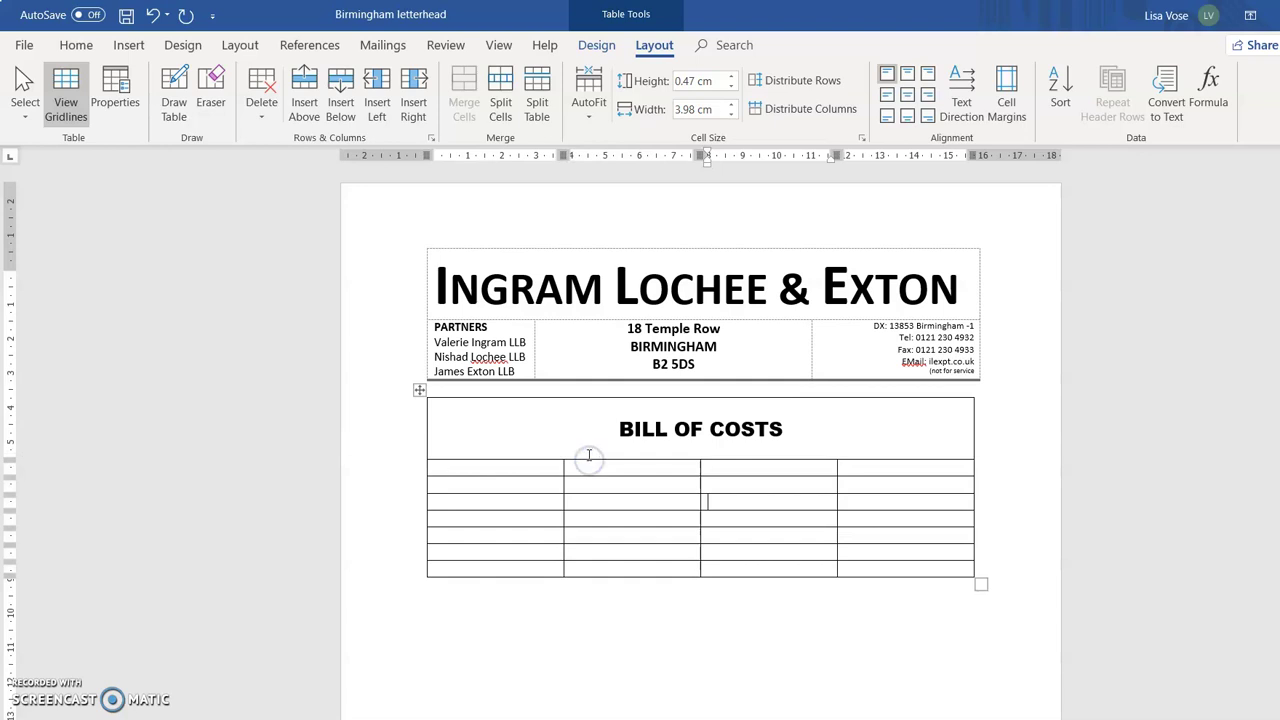
left_click_drag(612, 433, 803, 437)
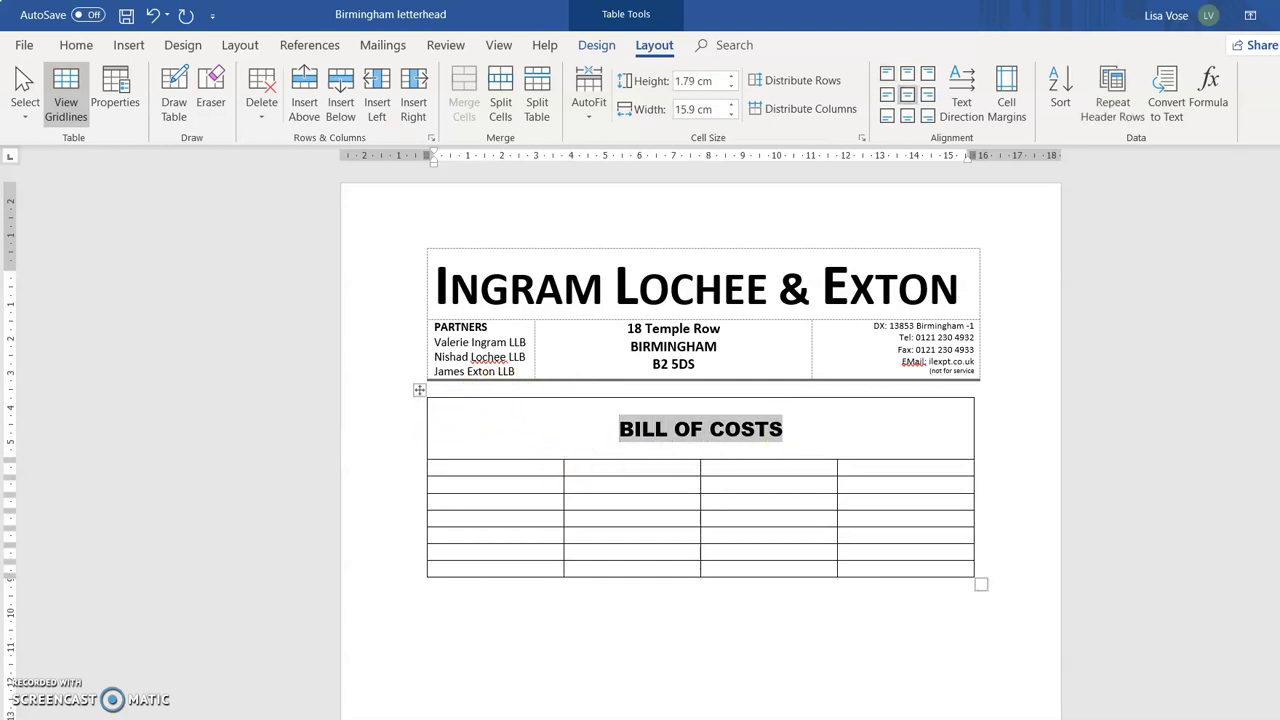
left_click(75, 45)
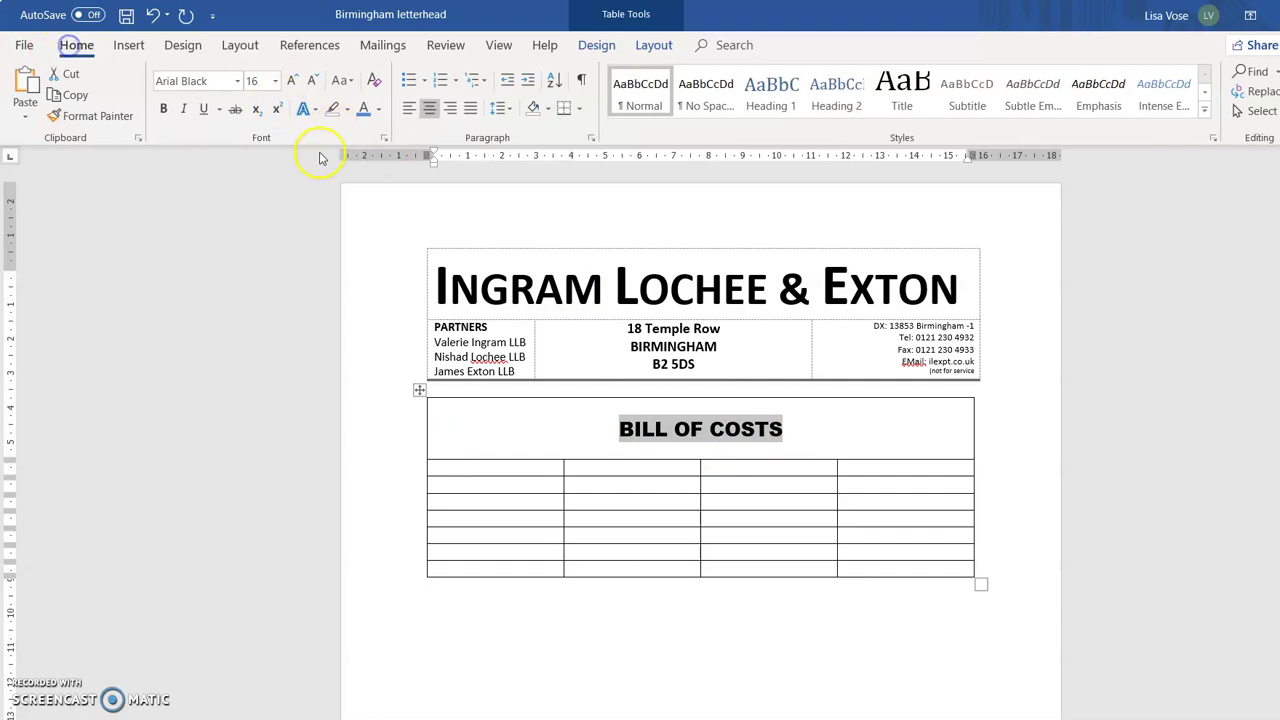
left_click(183, 108)
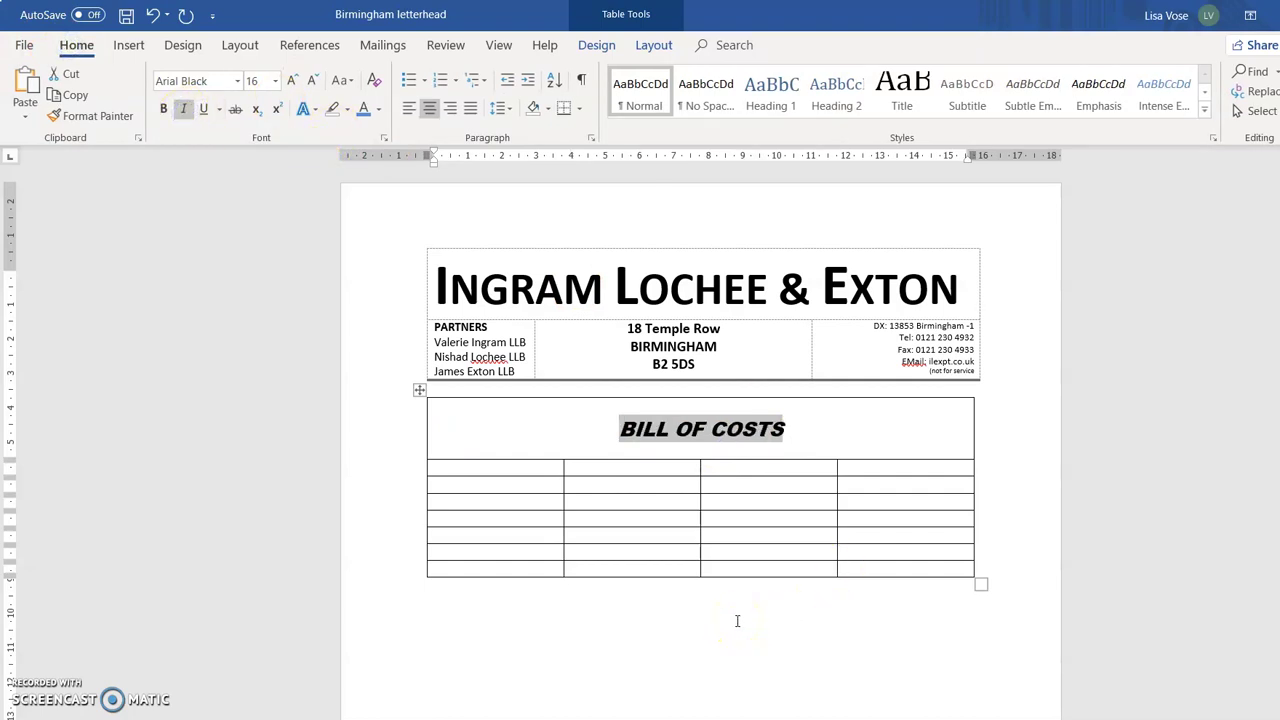
left_click(488, 465)
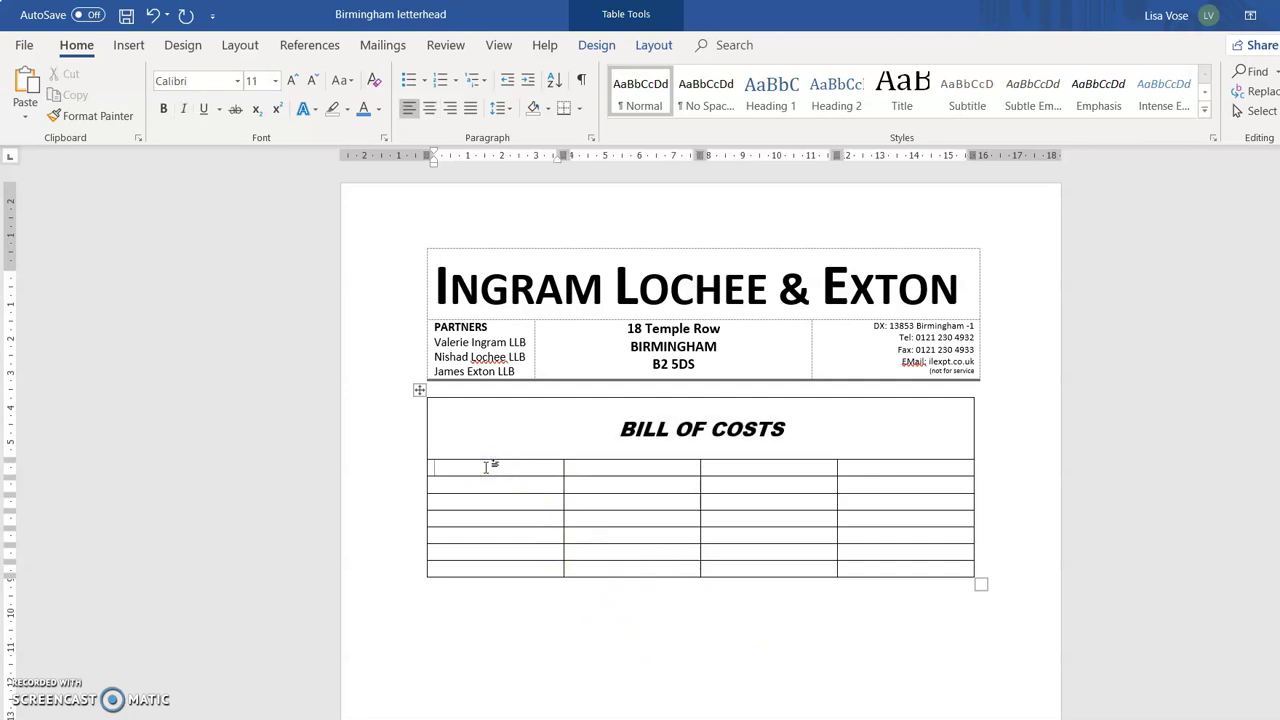
Type a bold 'Client:' label, then the client's name and trading name on separate lines.
left_click(164, 108)
type("Client:")
key("Return")
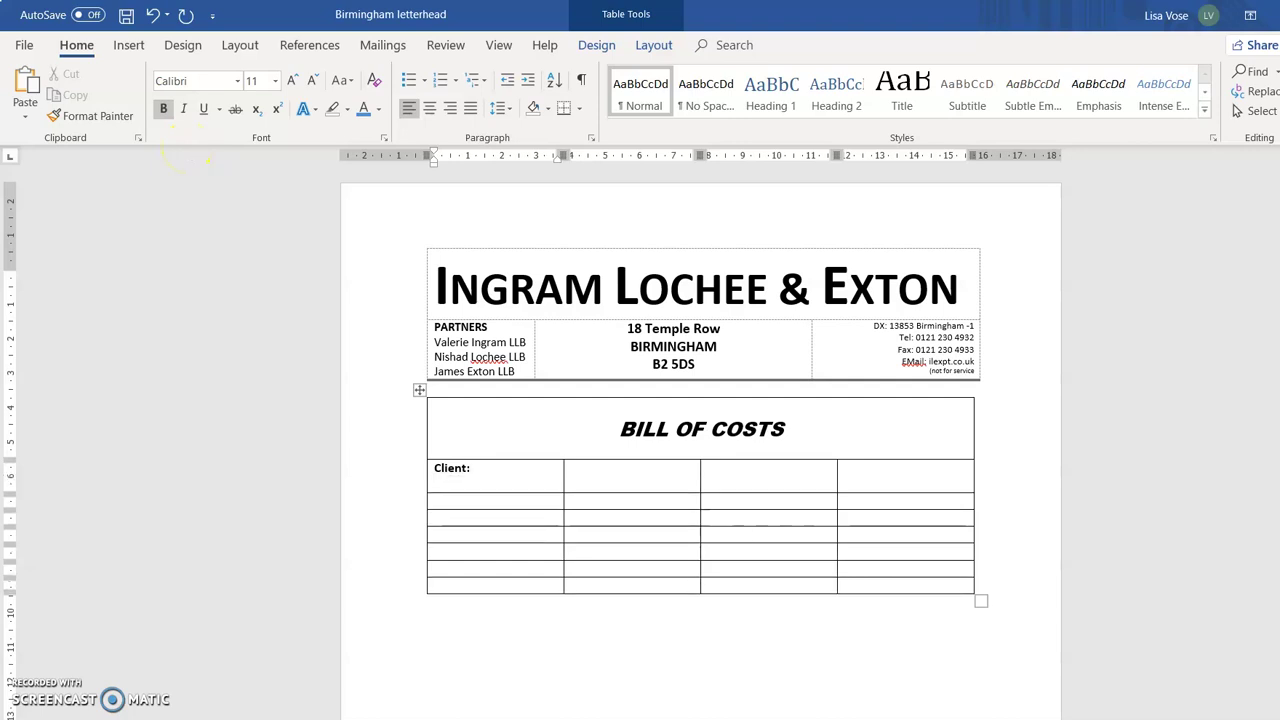
left_click(160, 112)
left_click(122, 160)
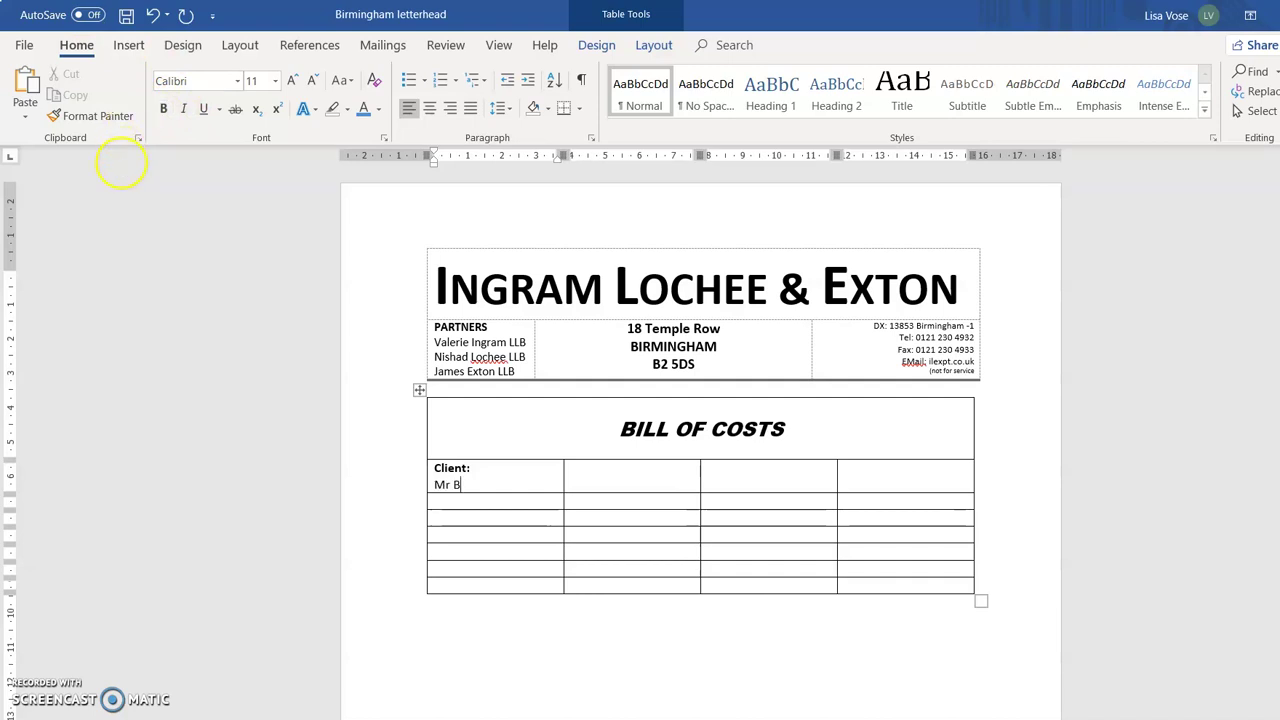
key("BackSpace")
key("BackSpace")
key("BackSpace")
key("BackSpace")
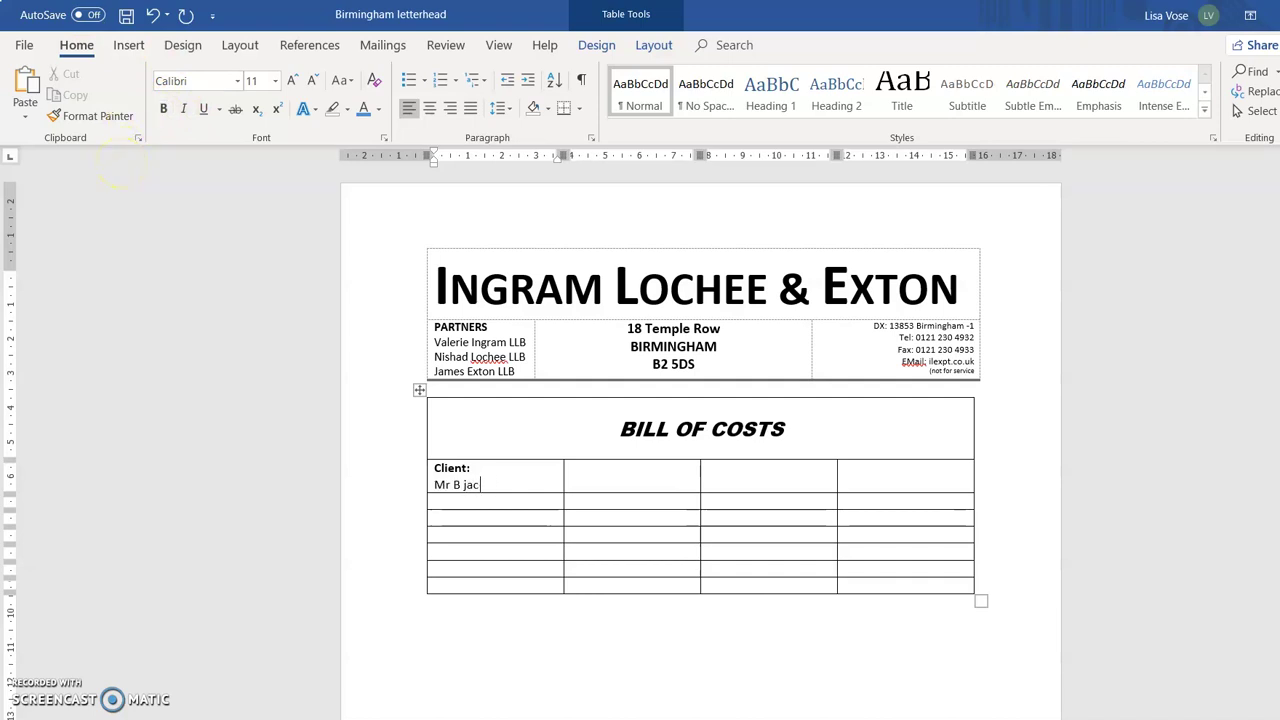
key("Return")
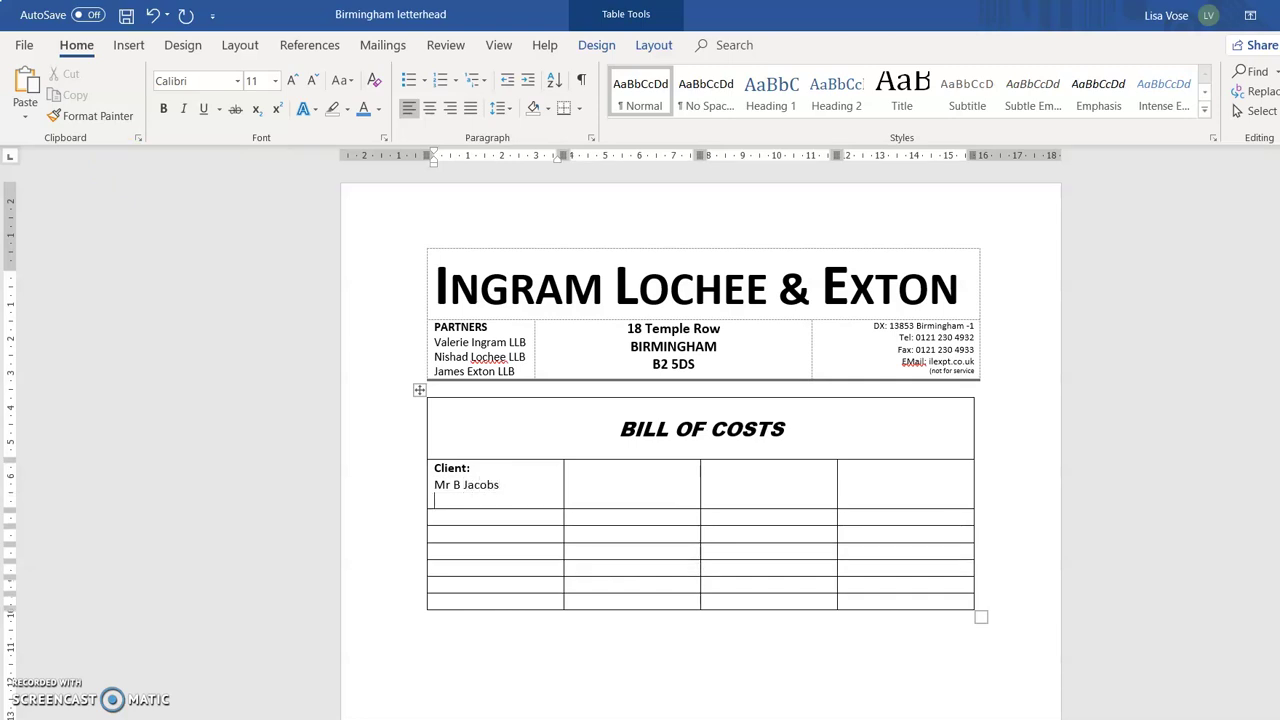
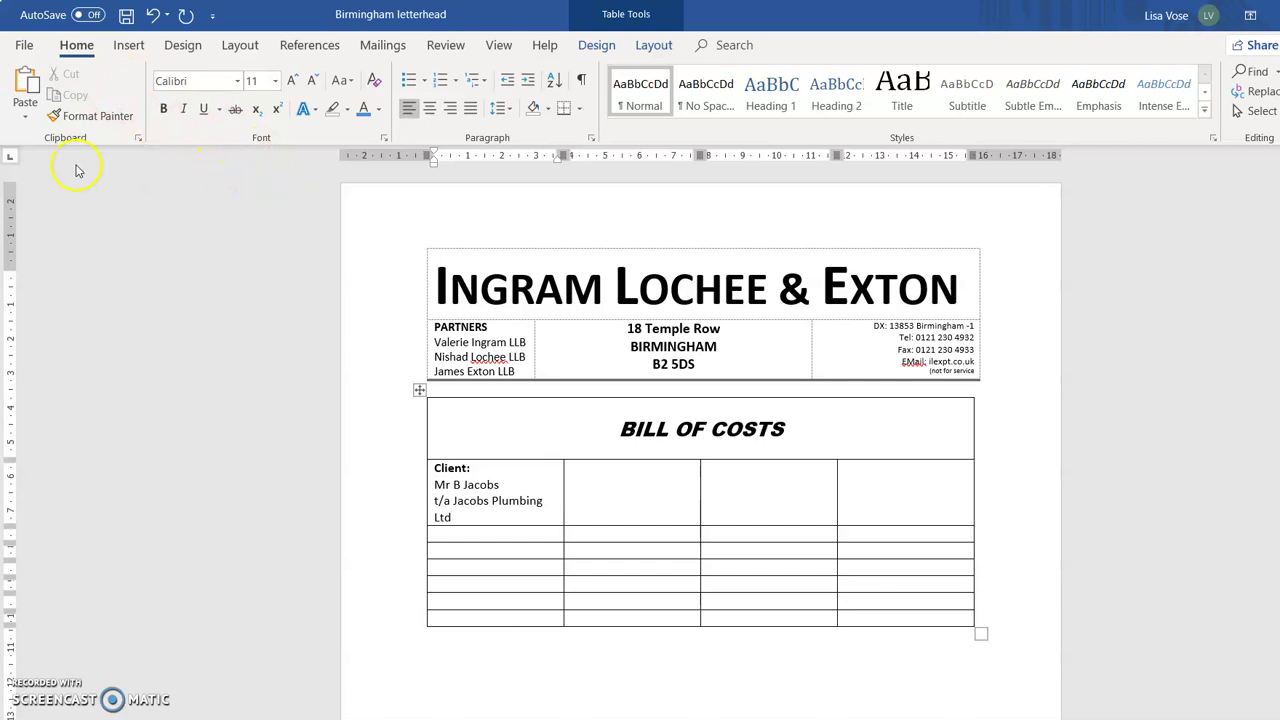
Enter 'Ref:' with the reference number in the next cell and select the label.
left_click(664, 492)
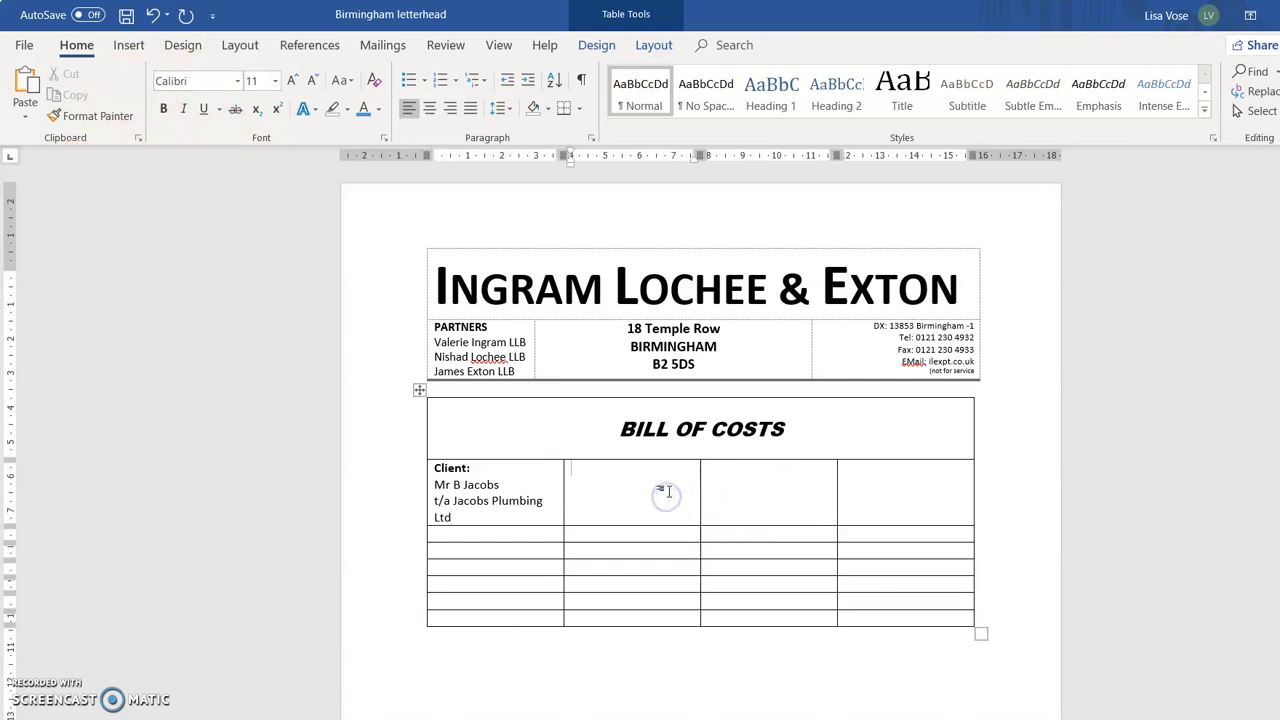
type("Ref: ")
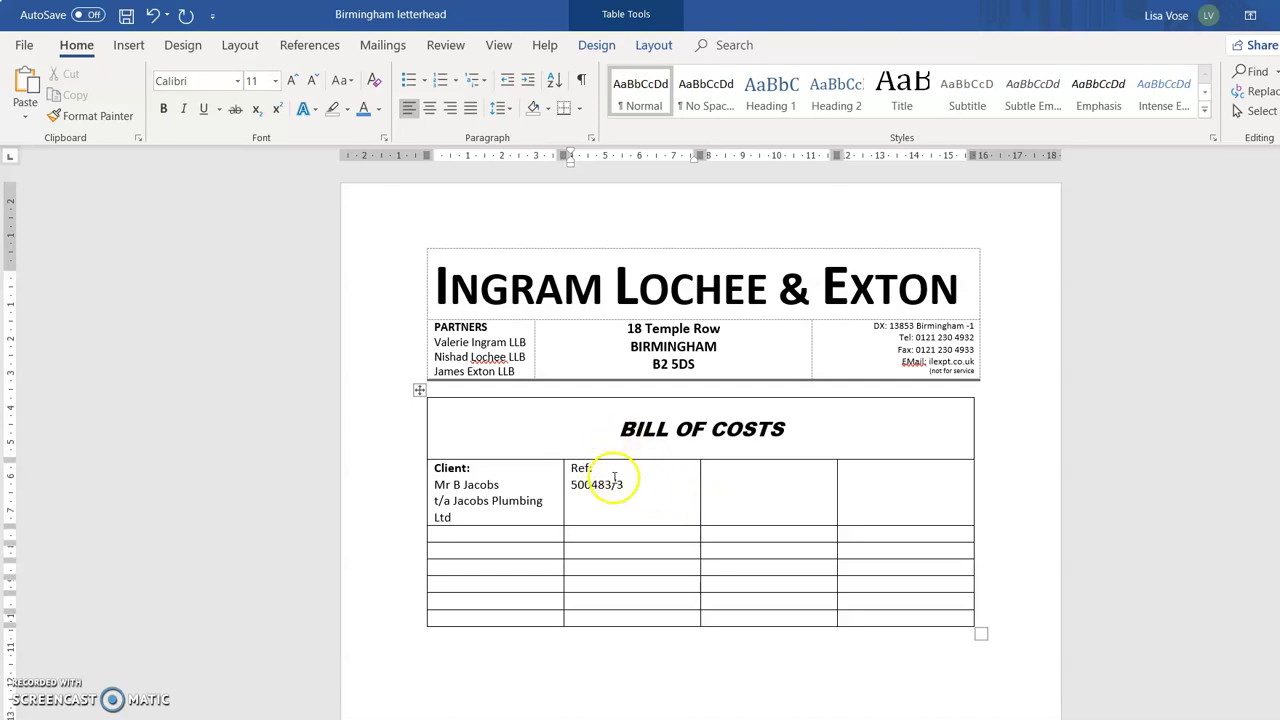
left_click_drag(593, 467, 563, 467)
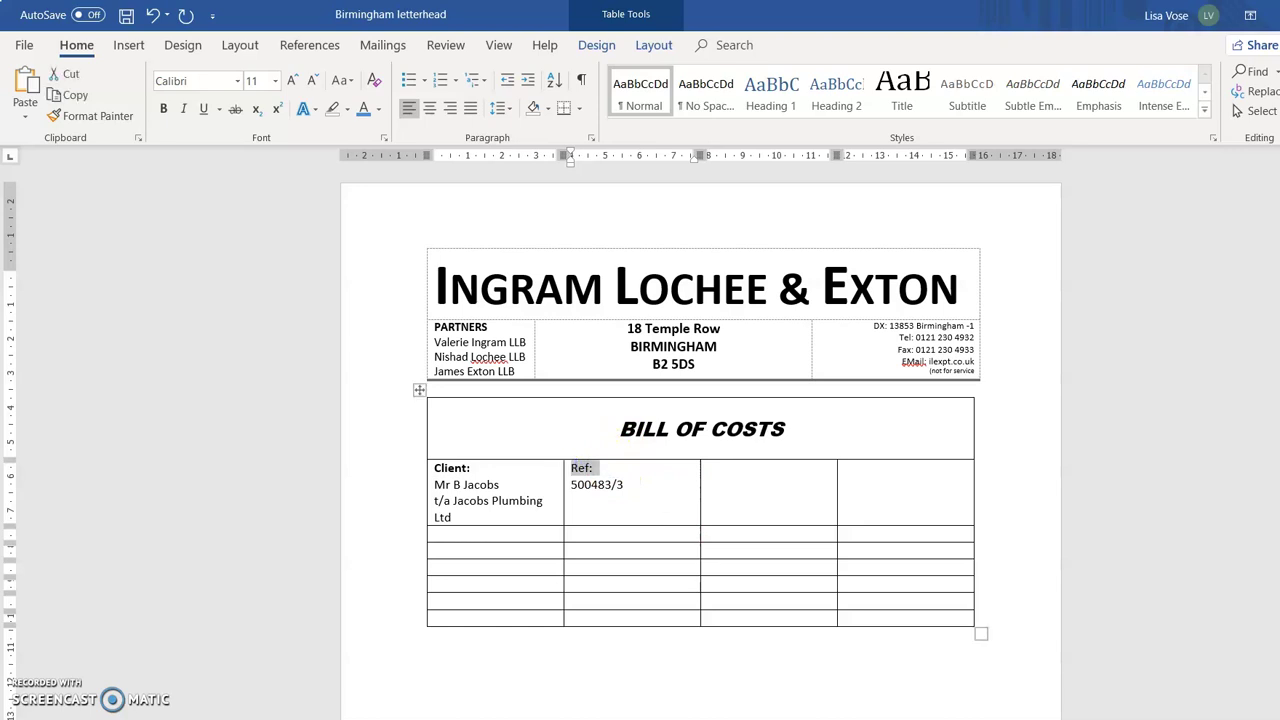
Bold the 'Ref:' label and enter 'Bill No:' with the bill number beneath it in the third cell.
left_click(163, 108)
left_click(757, 490)
type("B")
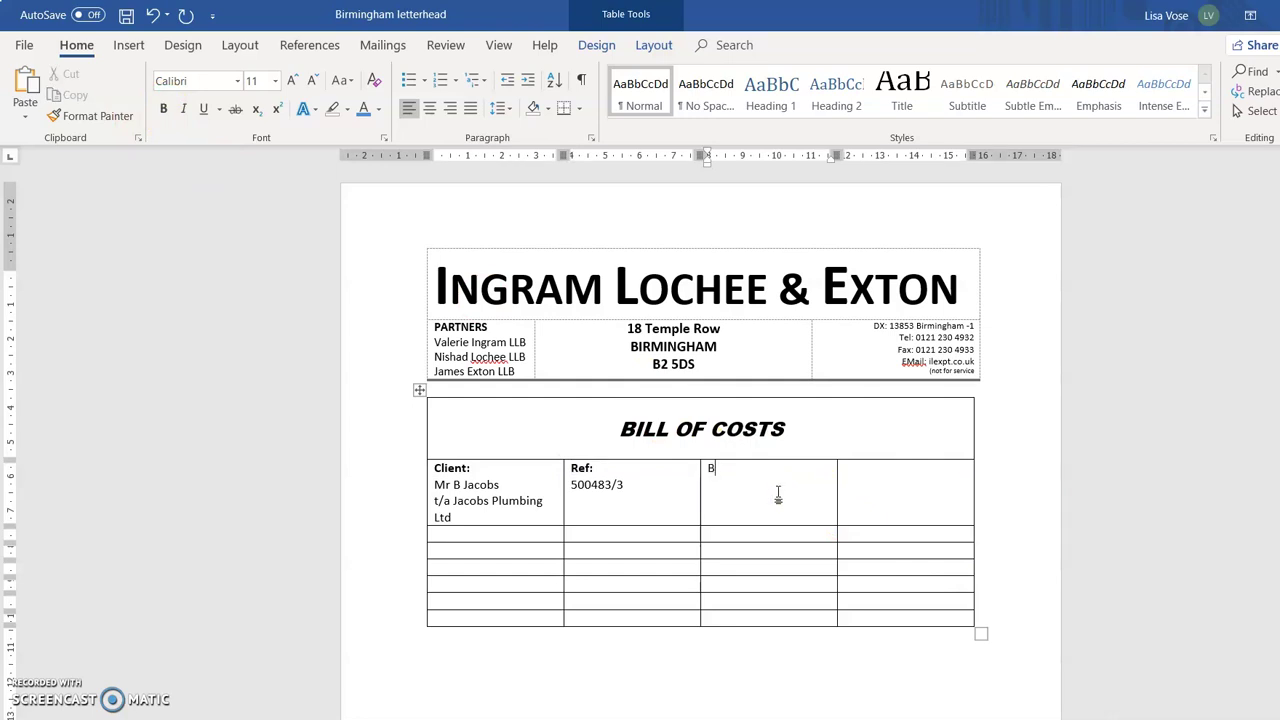
type("ill N")
key("Return")
type("4")
key("BackSpace")
key("BackSpace")
Move the reference number onto its own line below 'Ref:' and select the 'Bill No:' label.
left_click(568, 485)
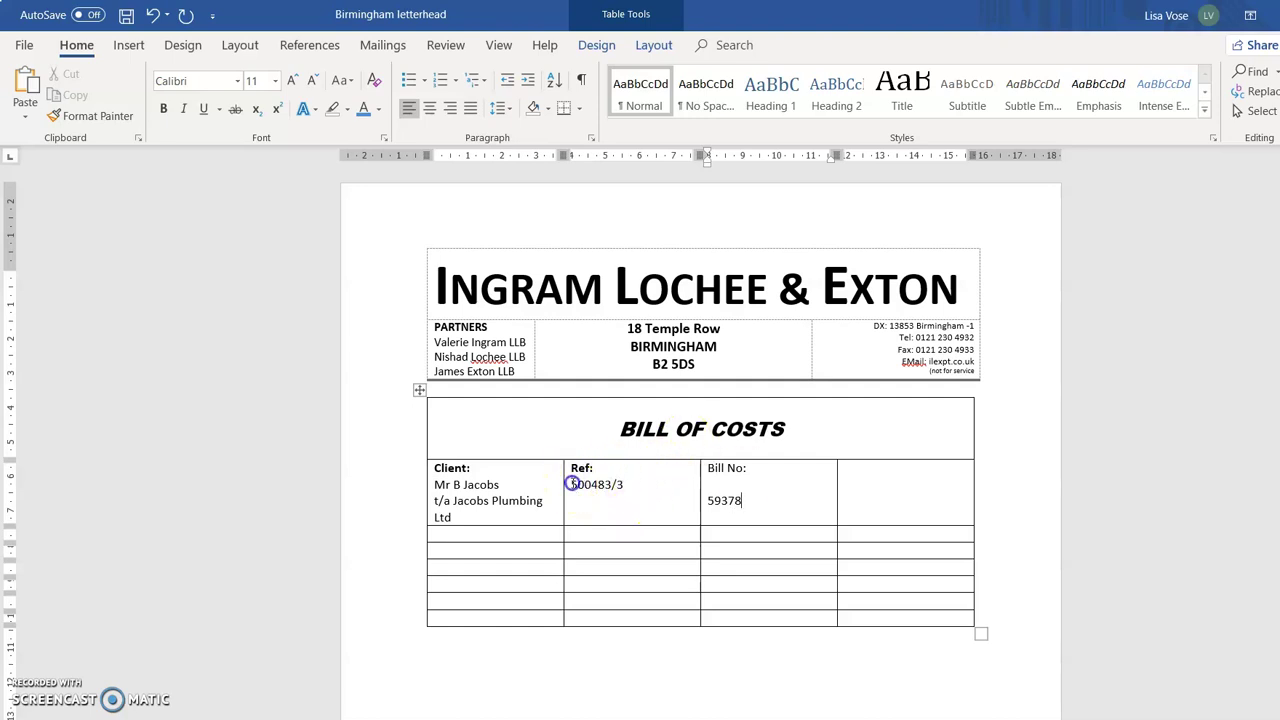
key("Return")
left_click_drag(766, 466, 703, 451)
left_click(710, 474)
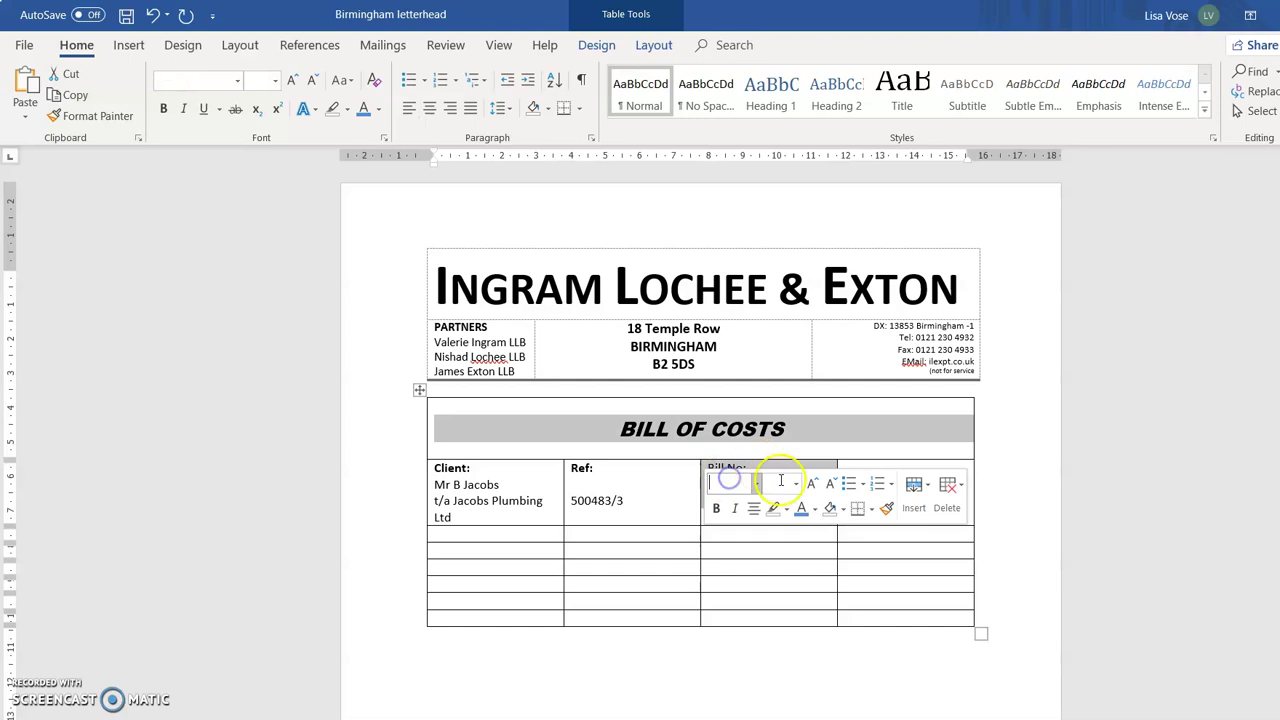
left_click(757, 471)
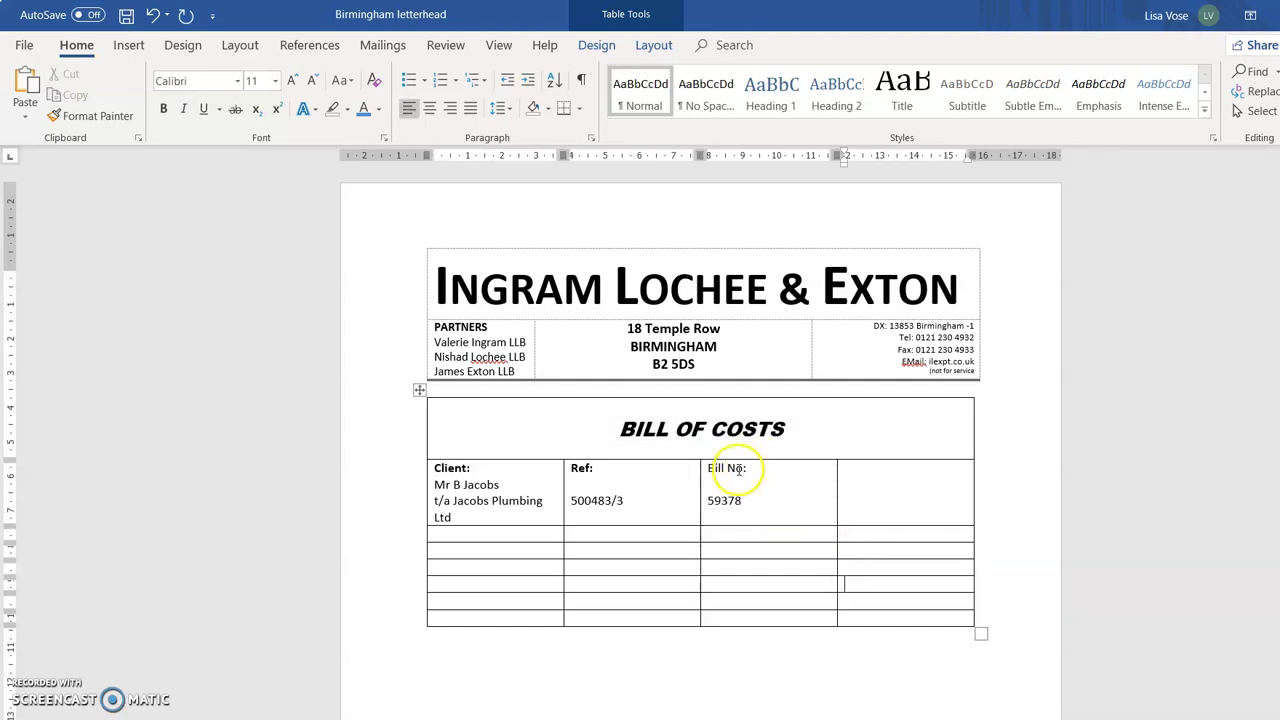
left_click_drag(748, 468, 707, 468)
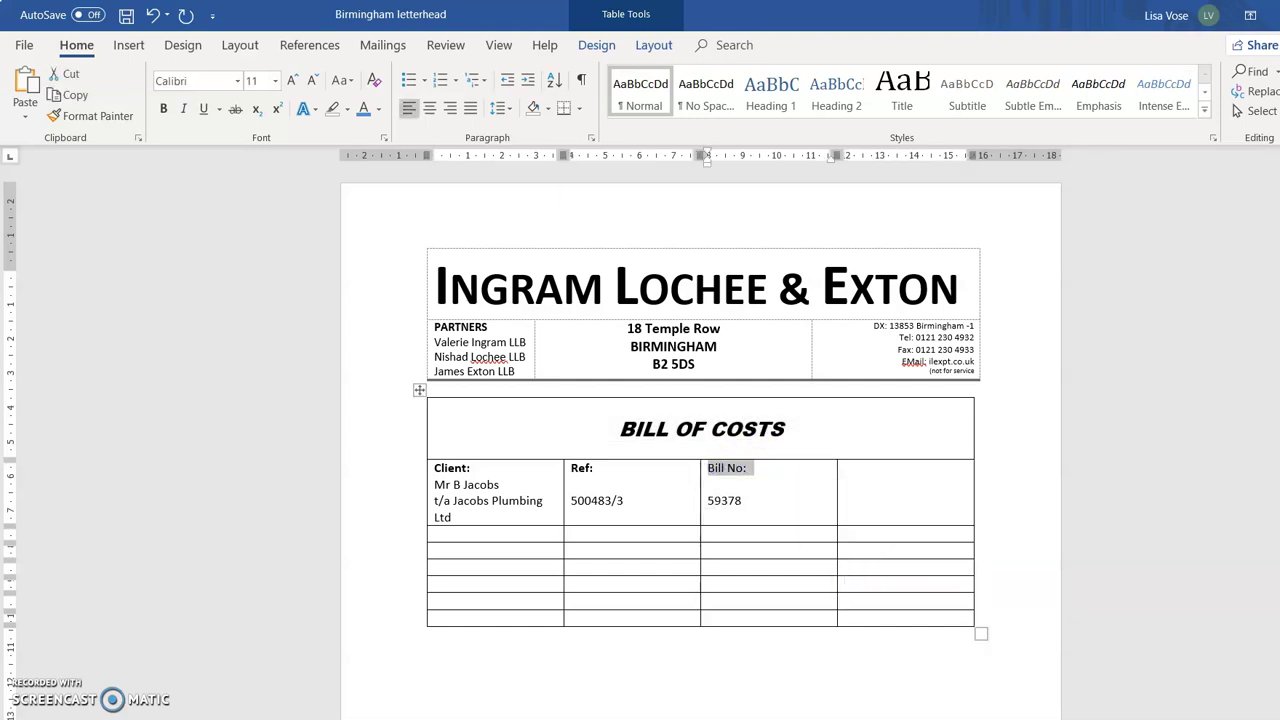
Enter a bold 'Fee Earner:' label and the fee earner's name, with the surname on its own line.
left_click(873, 467)
type("Fee Earner: ")
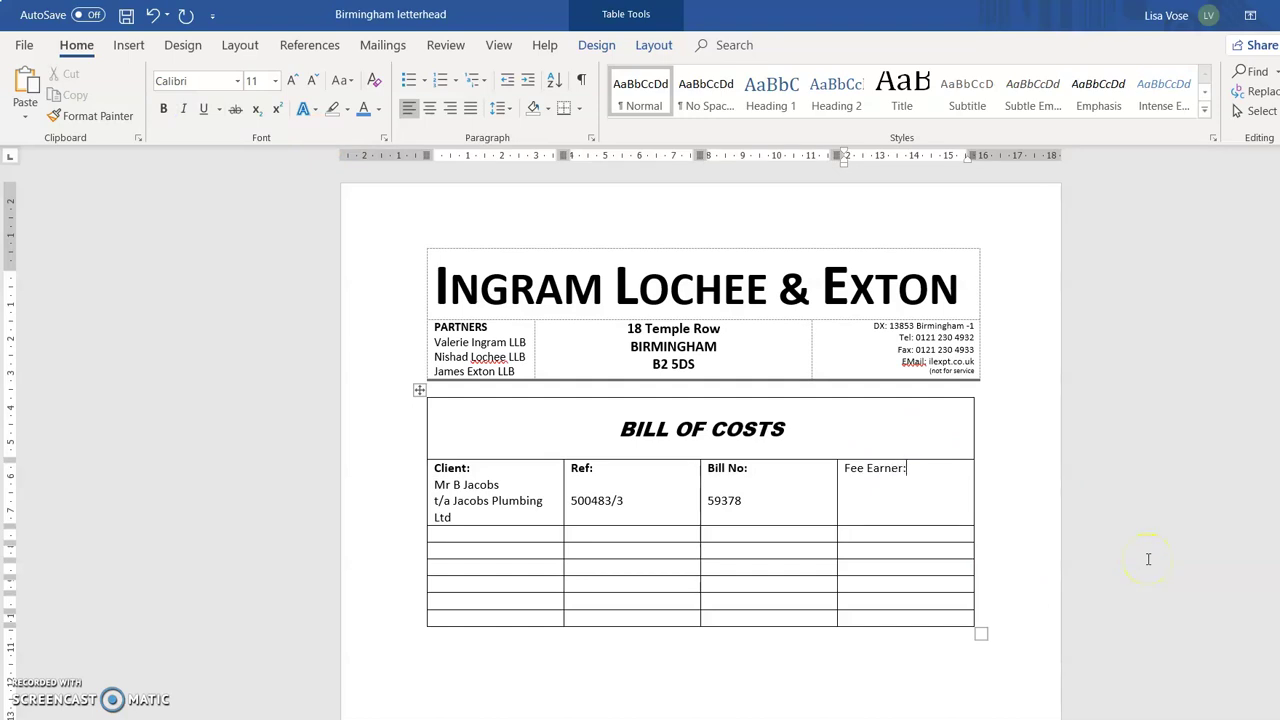
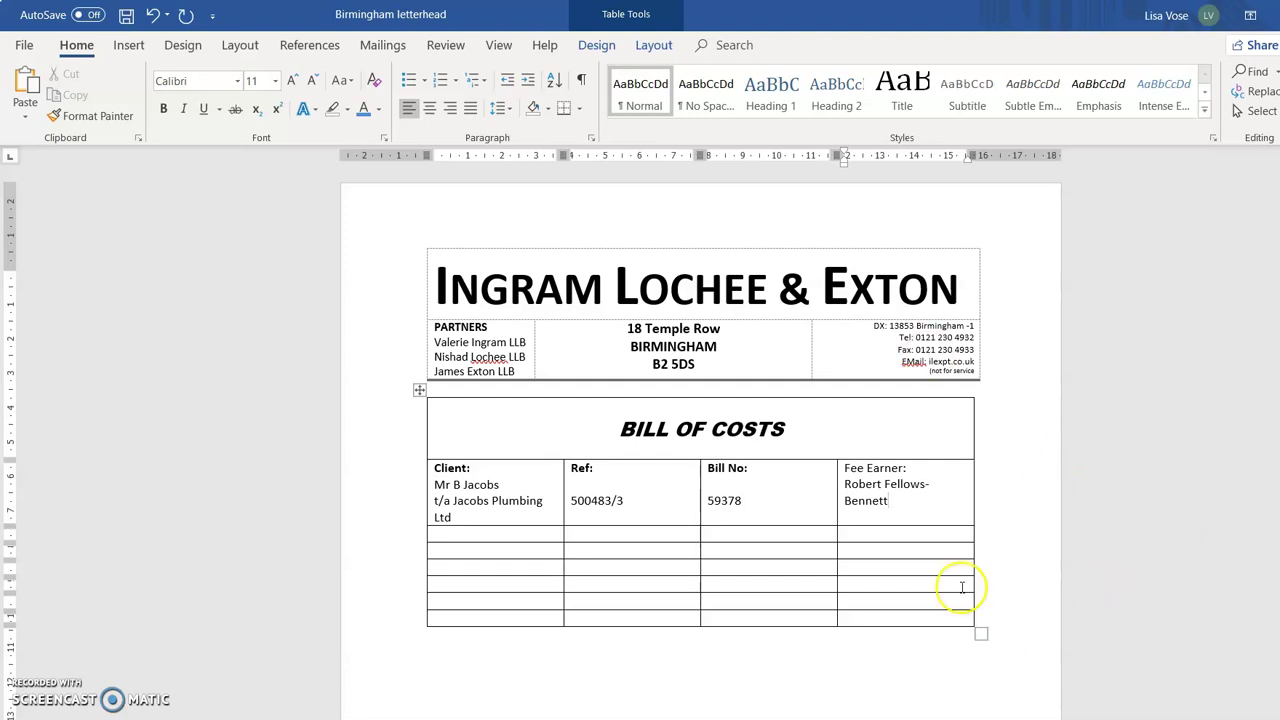
left_click_drag(908, 467, 856, 462)
left_click(160, 109)
left_click(926, 501)
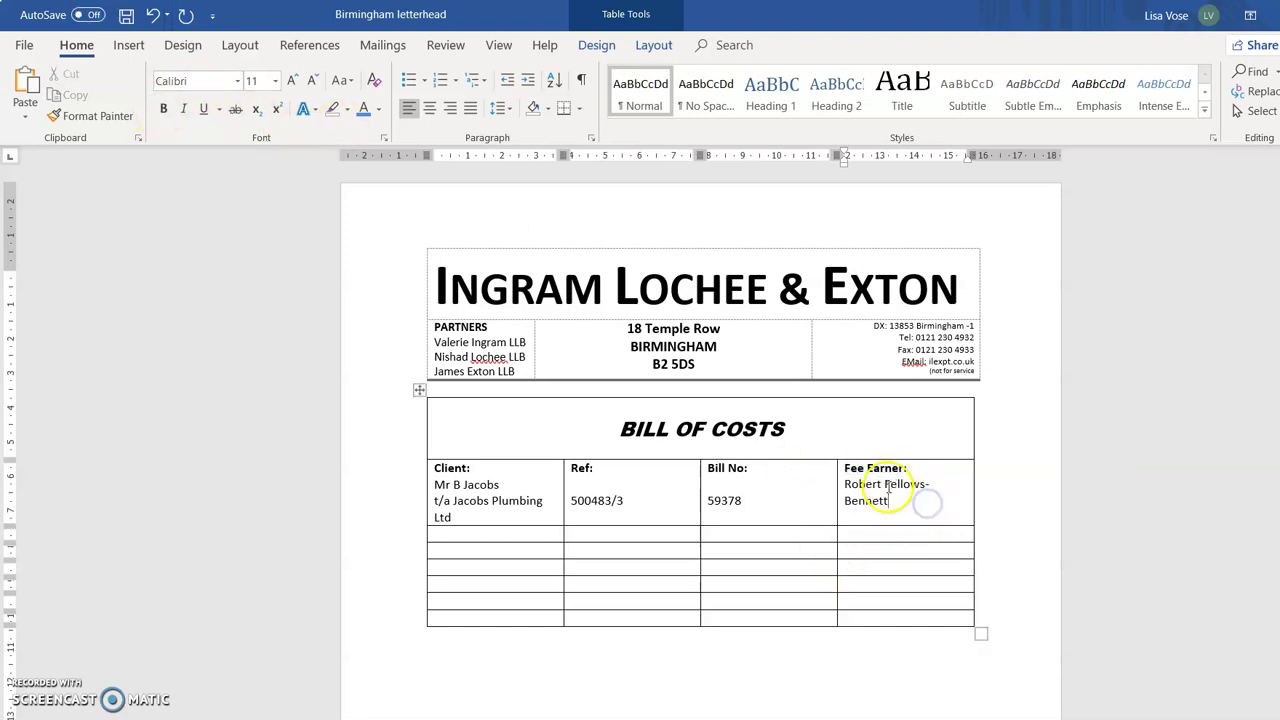
left_click(884, 484)
key("Return")
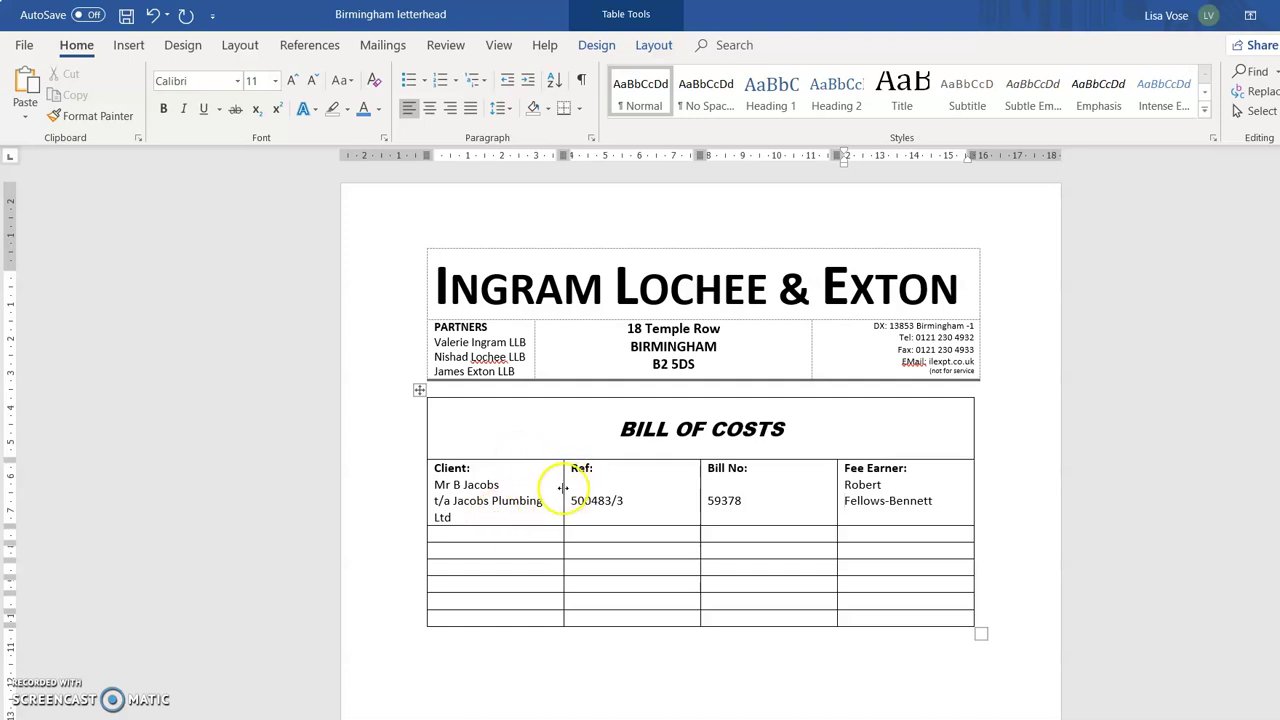
Widen the Client column and start 'Date' and 'Item' headings in the next row.
left_click_drag(563, 488, 583, 483)
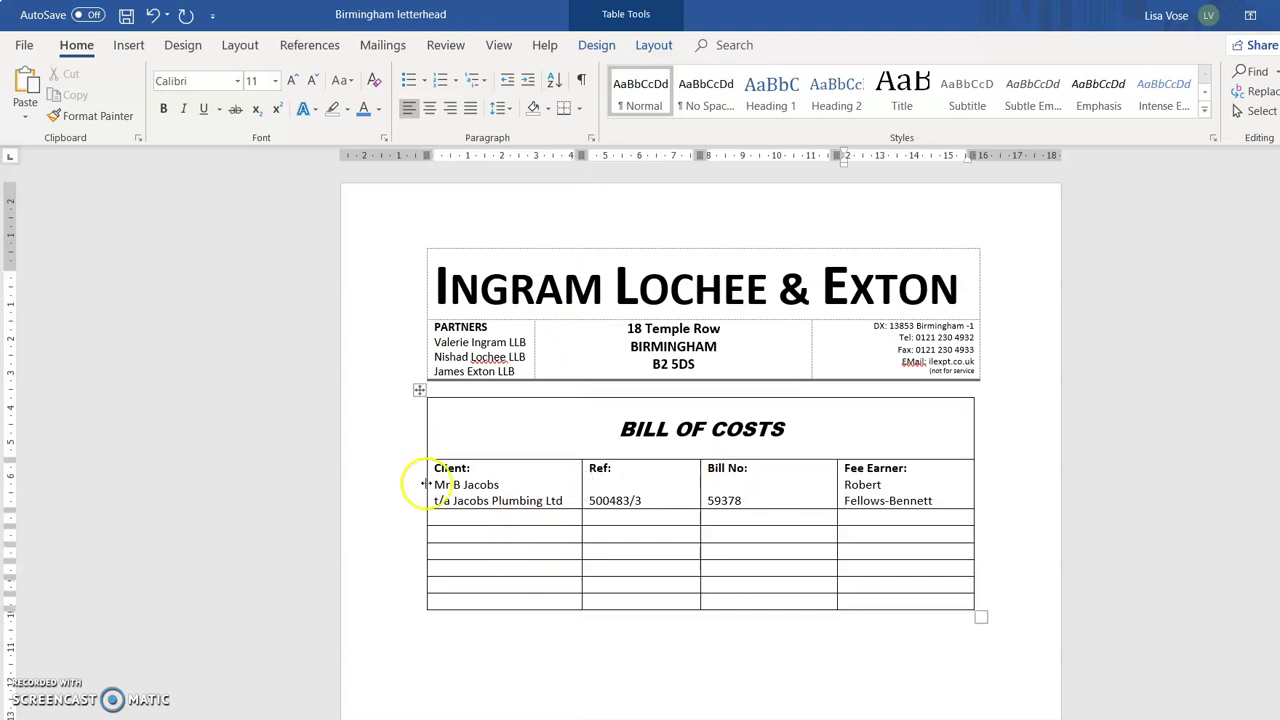
left_click(517, 517)
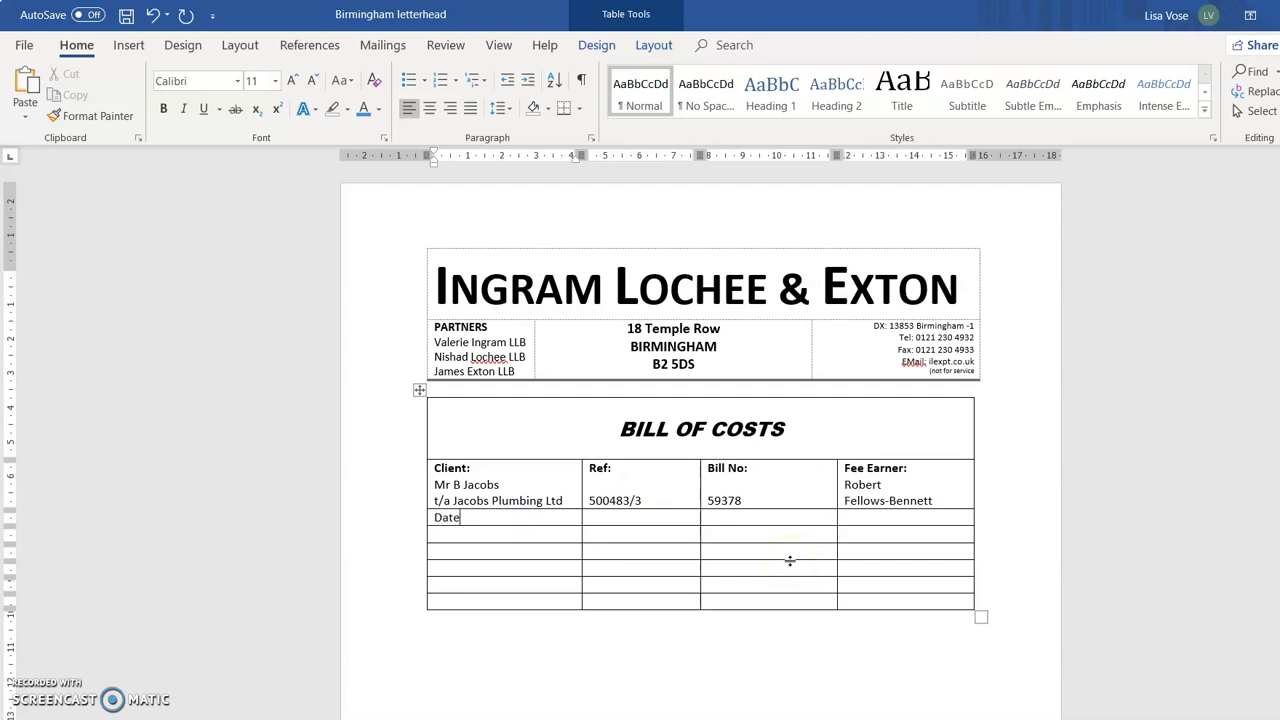
left_click(650, 517)
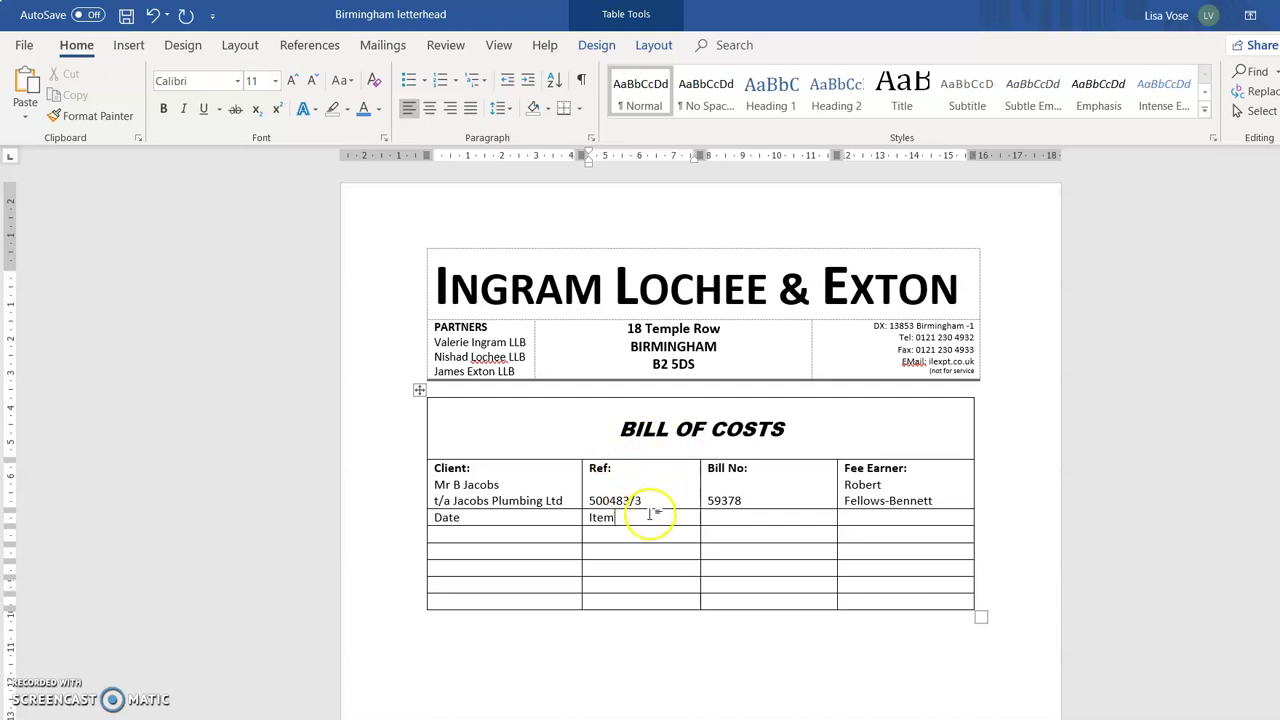
Merge the 'Item' cell with its empty neighbour and add '£ : p' in the last cell.
left_click_drag(681, 518, 717, 517)
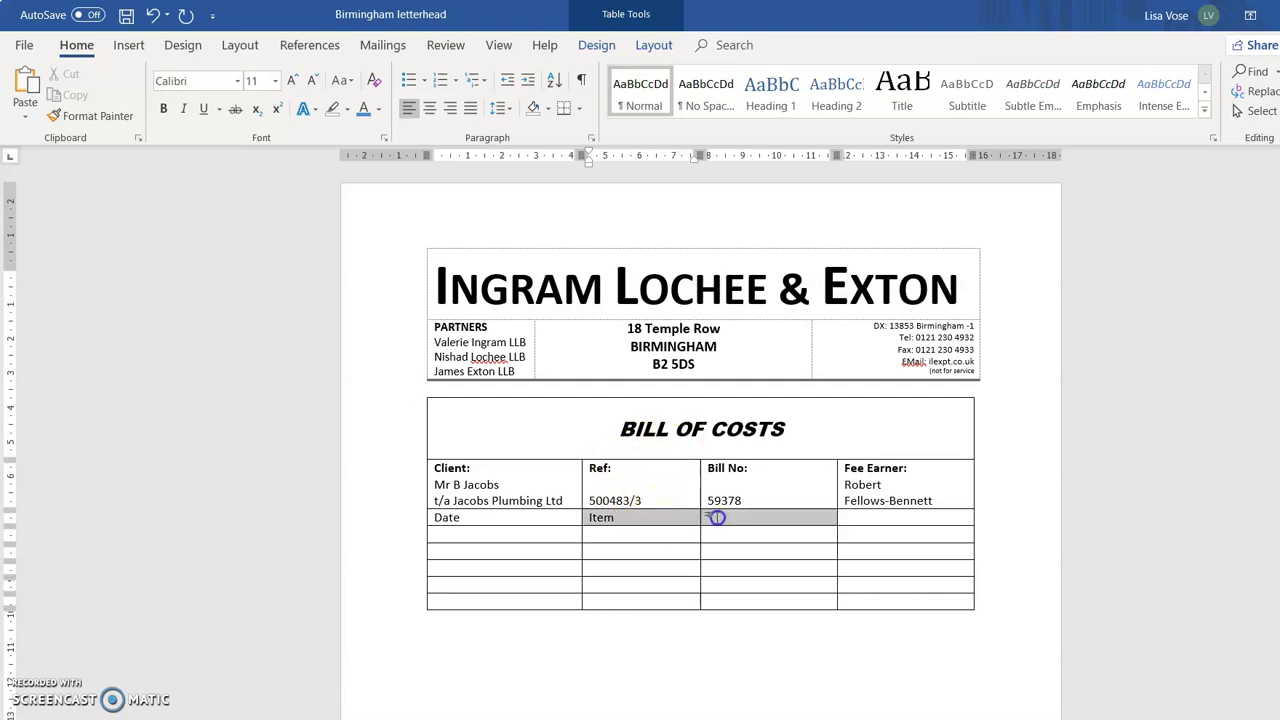
left_click(655, 45)
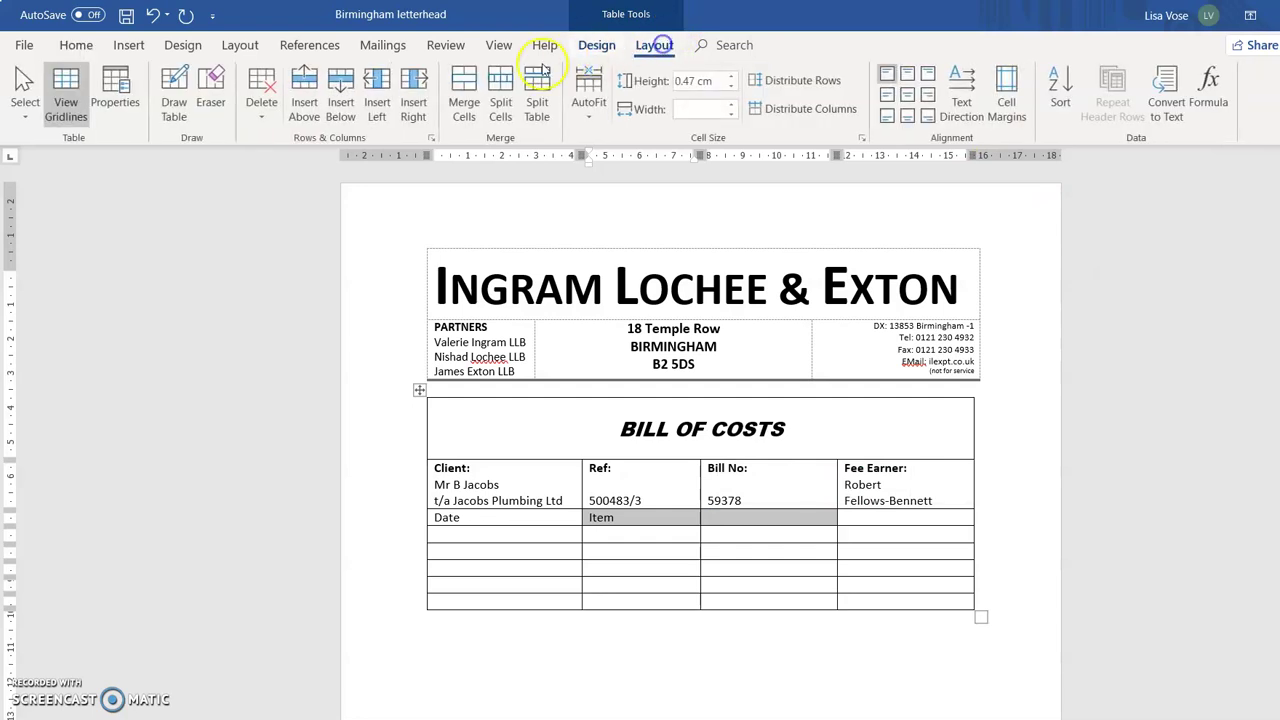
left_click(463, 95)
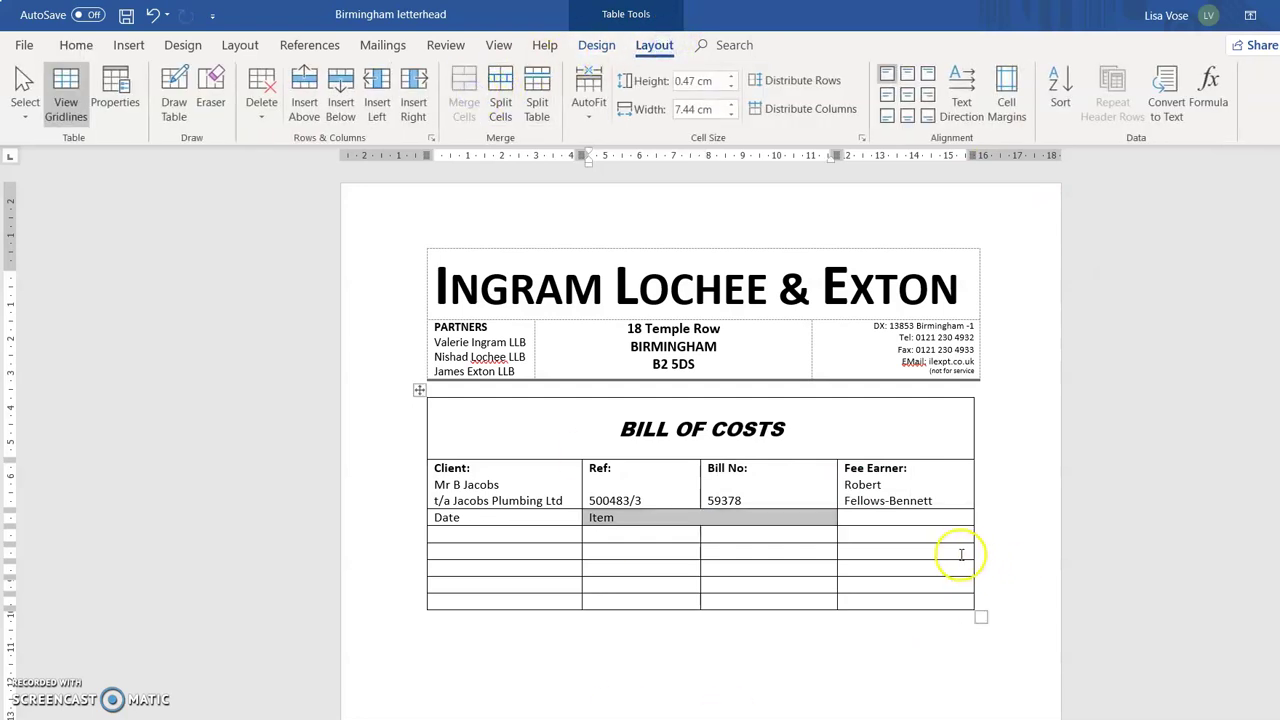
left_click(876, 522)
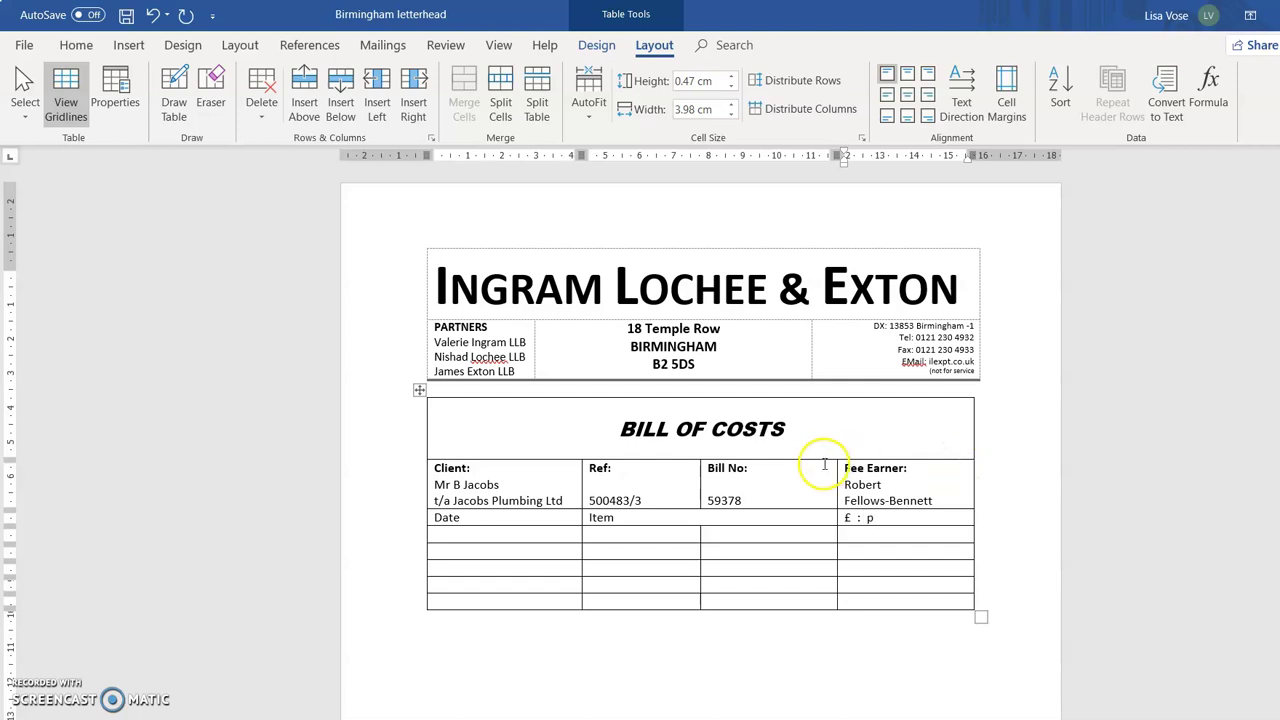
Make the Date, Item and £ : p heading row bold.
left_click_drag(851, 518, 508, 523)
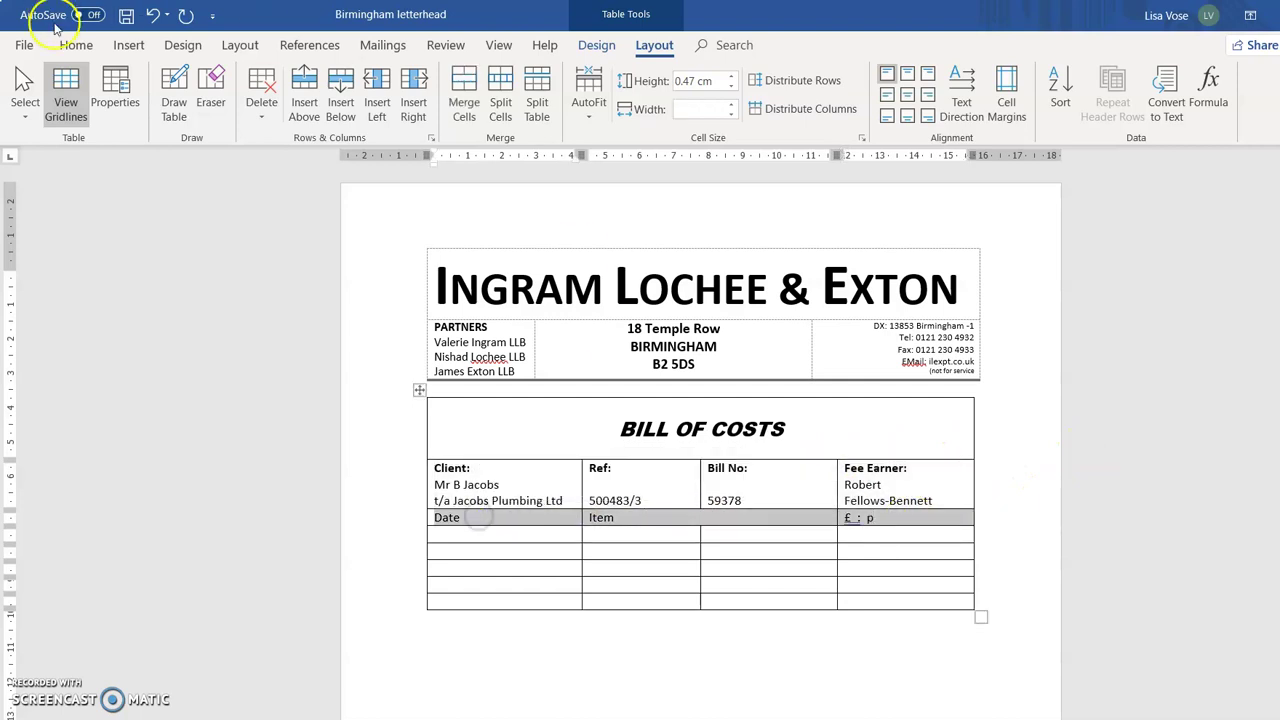
left_click(77, 45)
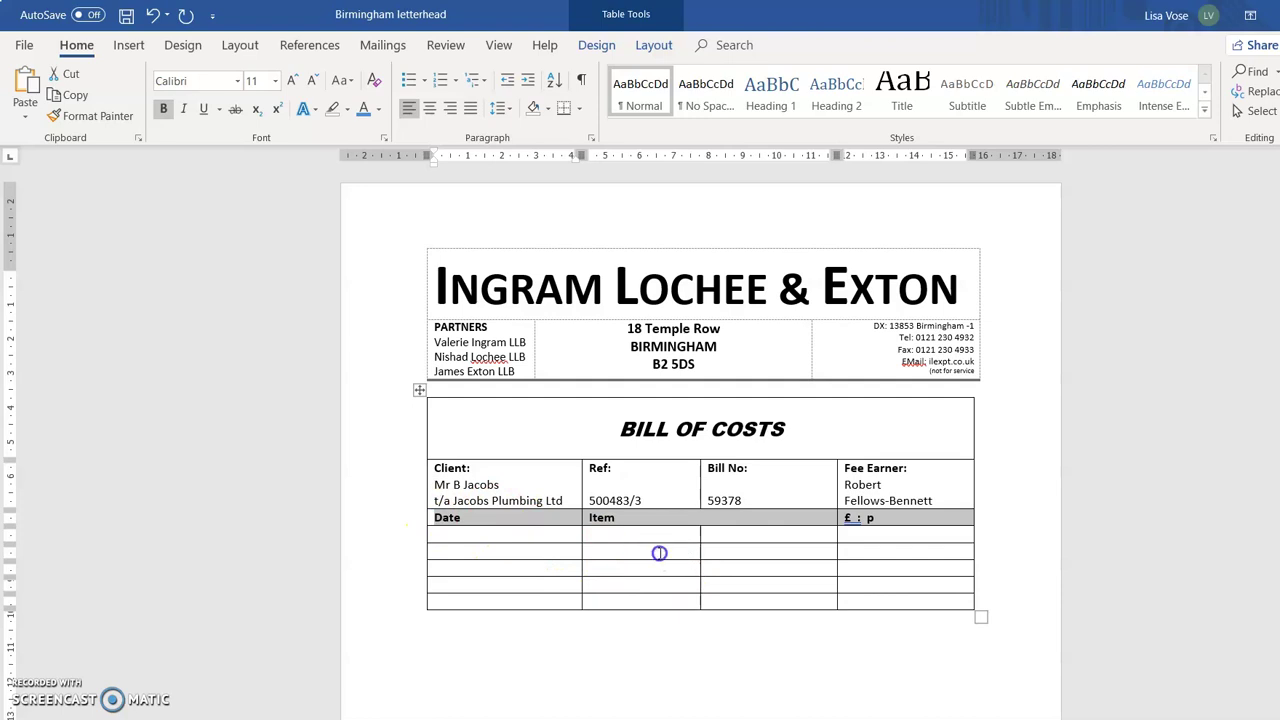
left_click(659, 553)
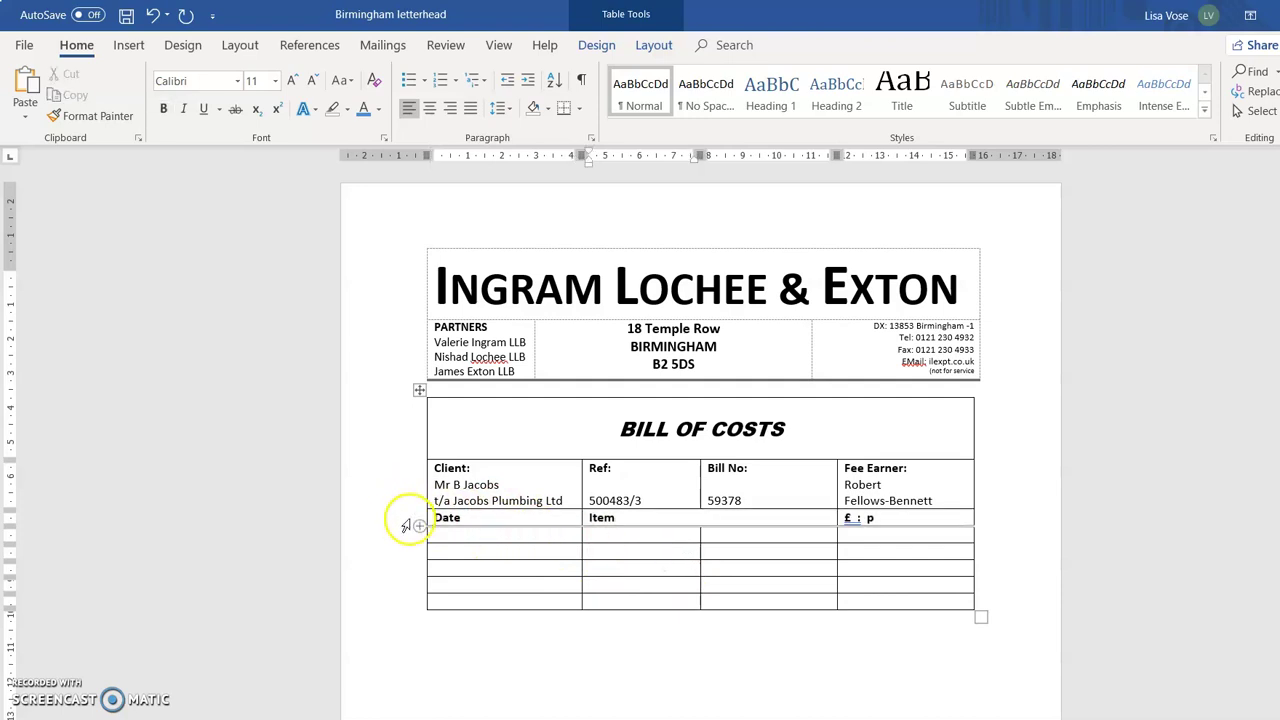
Undo an accidentally inserted empty row and select the 'Date' heading cell.
left_click(486, 510)
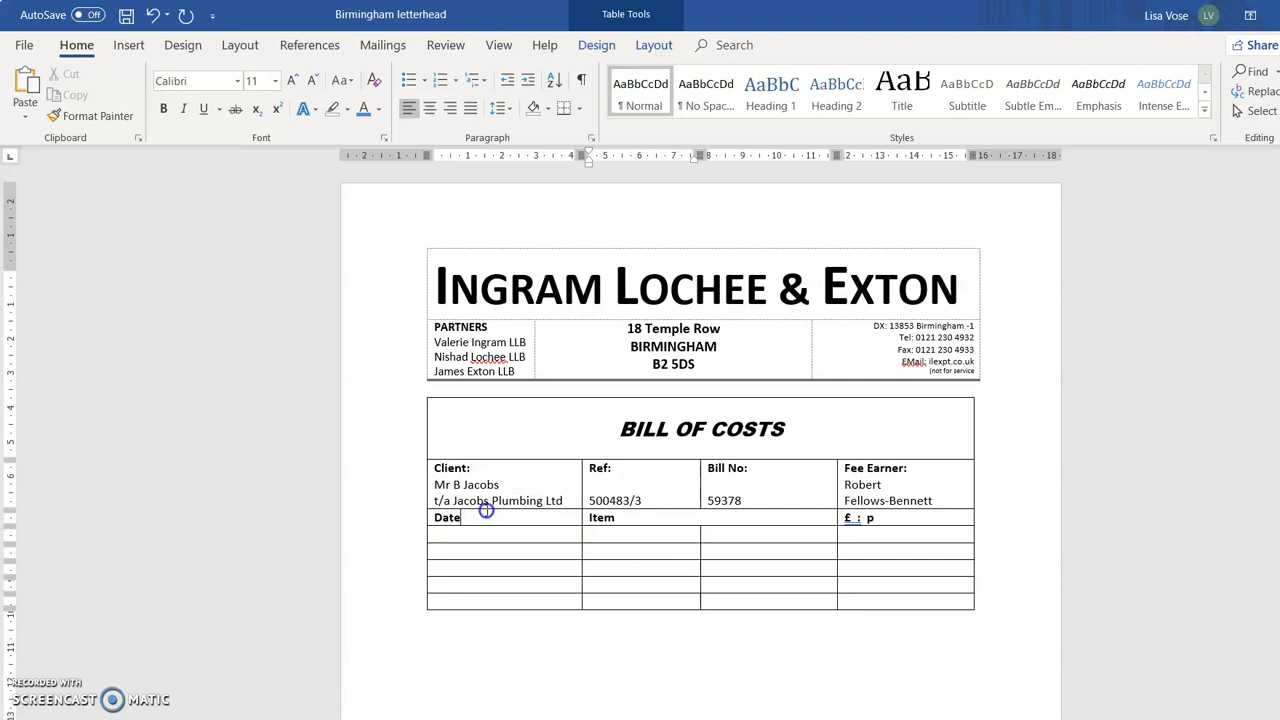
left_click_drag(486, 510, 472, 498)
left_click(419, 510)
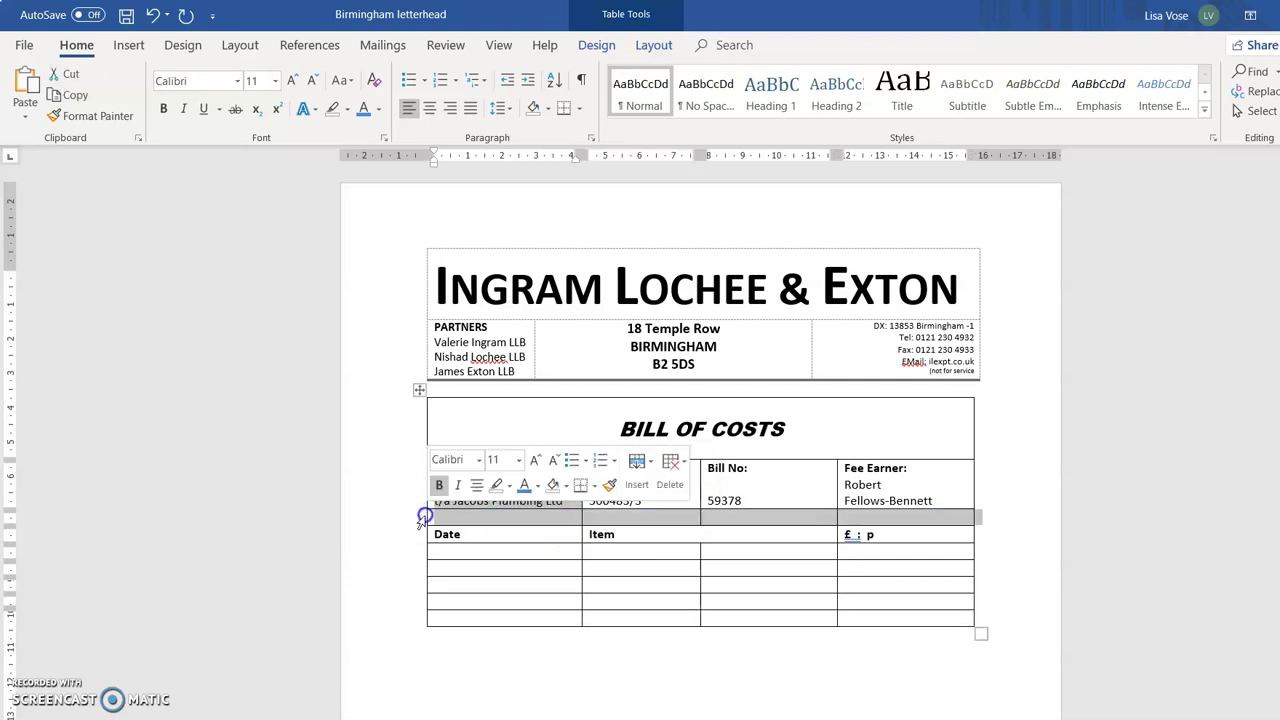
left_click(523, 551)
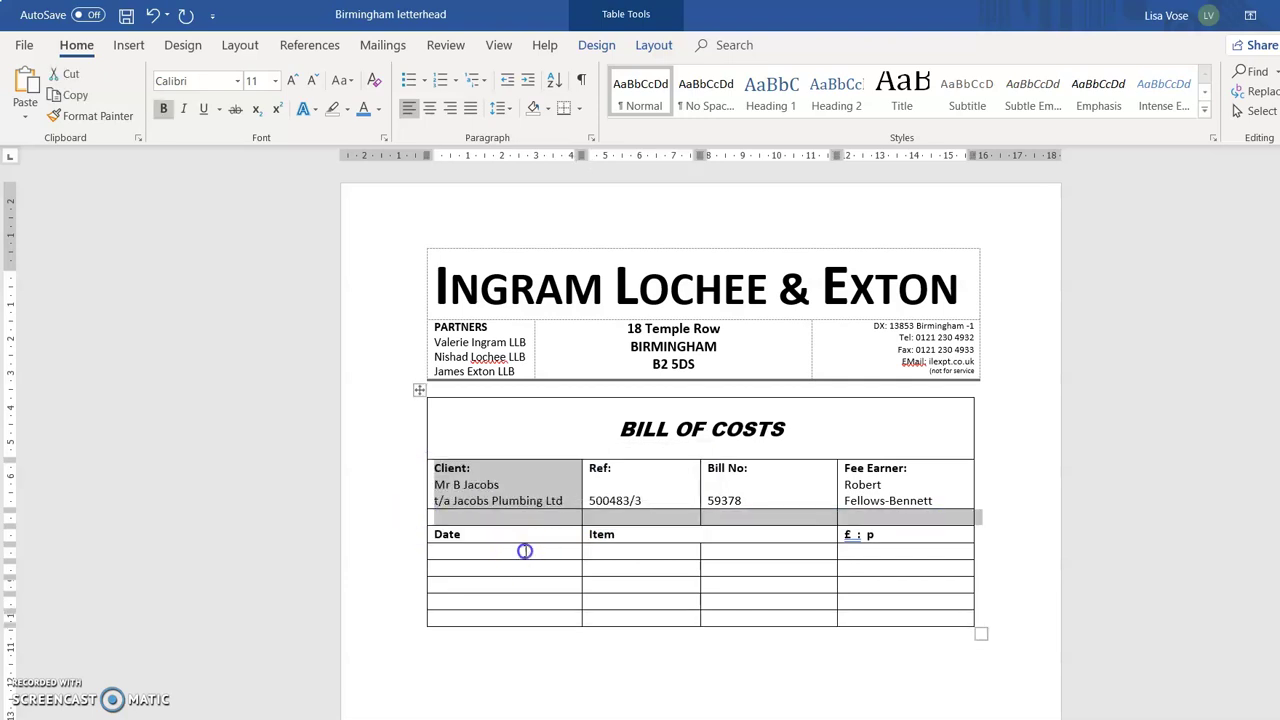
left_click(152, 15)
left_click(532, 553)
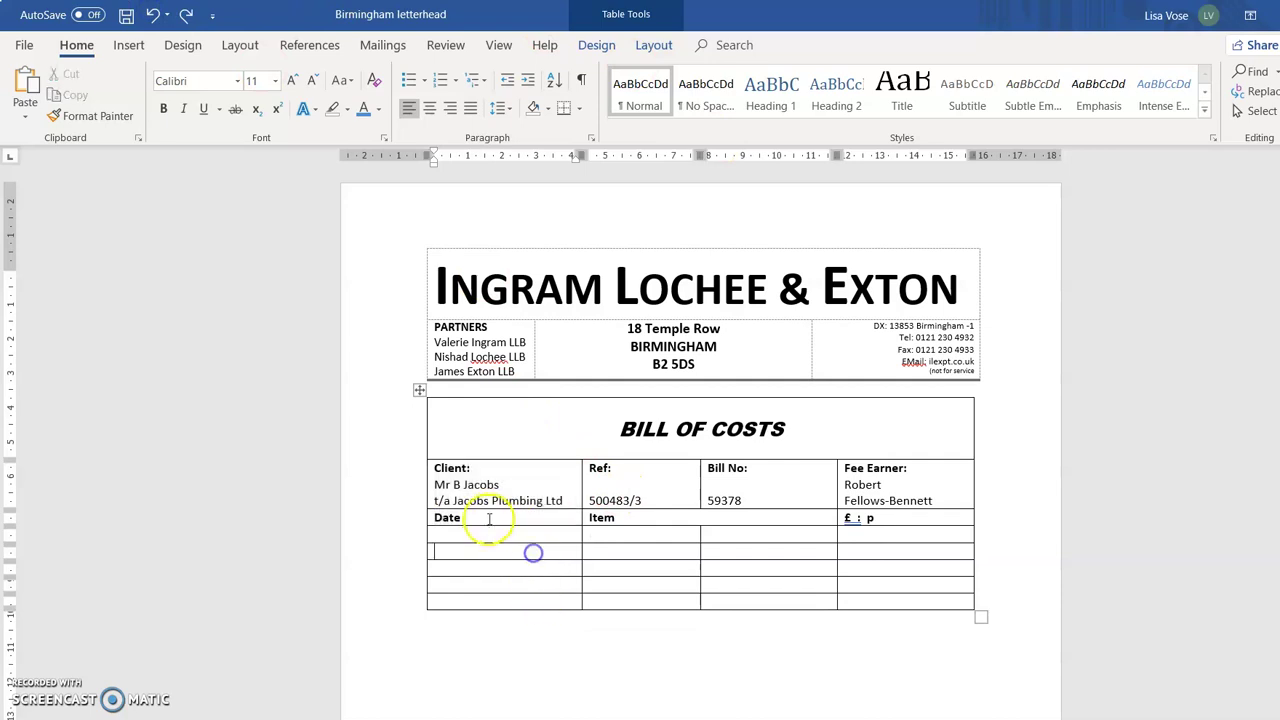
left_click(432, 515)
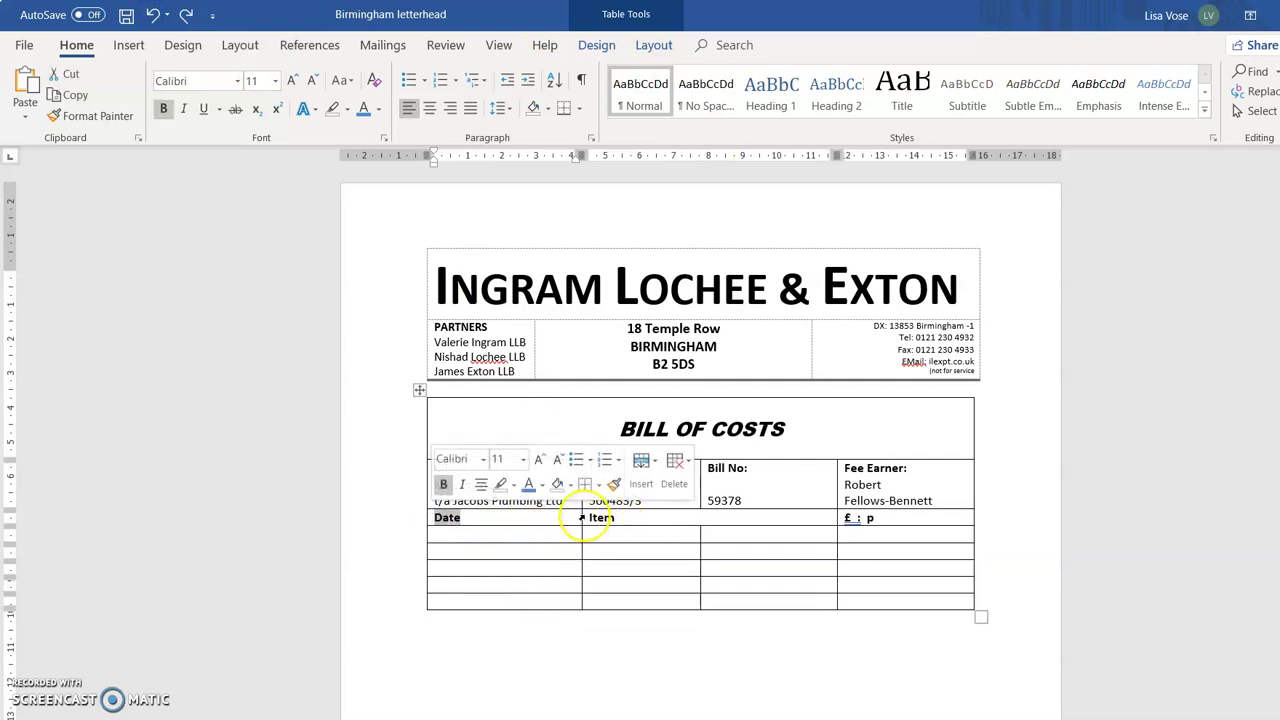
Narrow the 'Date' and '£ : p' cells so 'Item' spans most of the heading row.
mouse_move(580, 518)
left_mouse_down()
mouse_move(568, 518)
mouse_move(583, 516)
left_mouse_up()
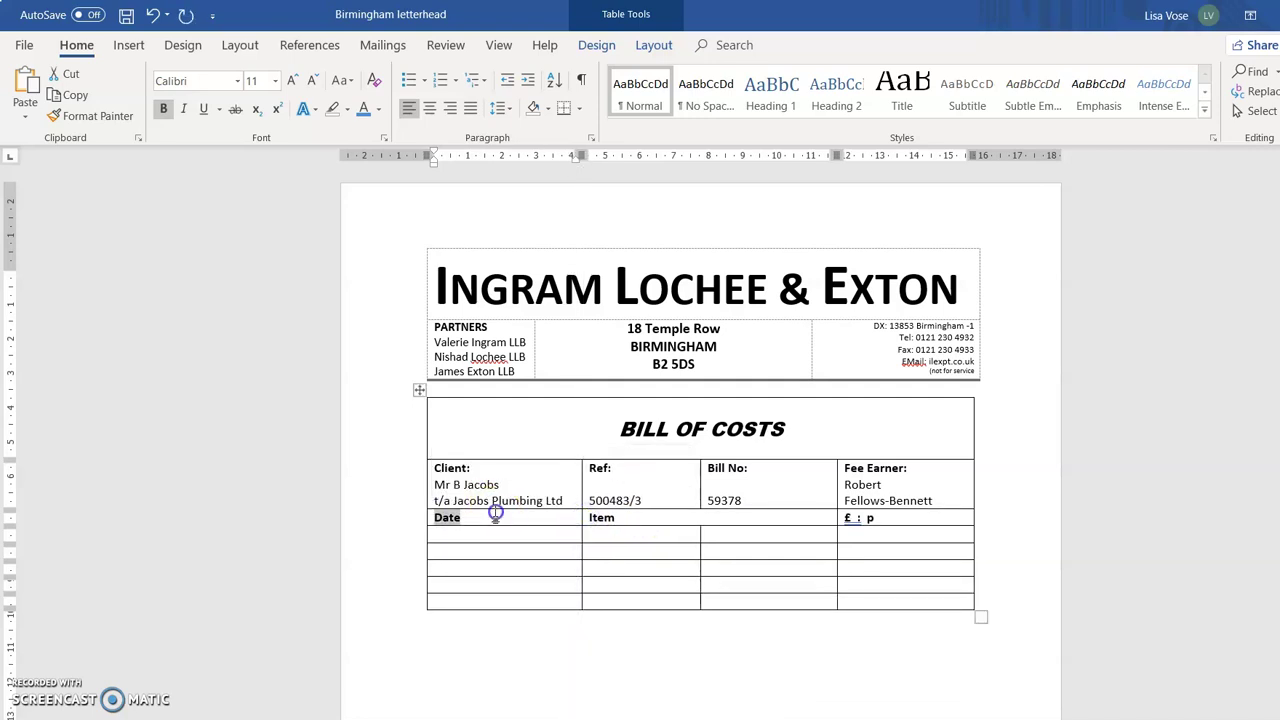
left_click(429, 517)
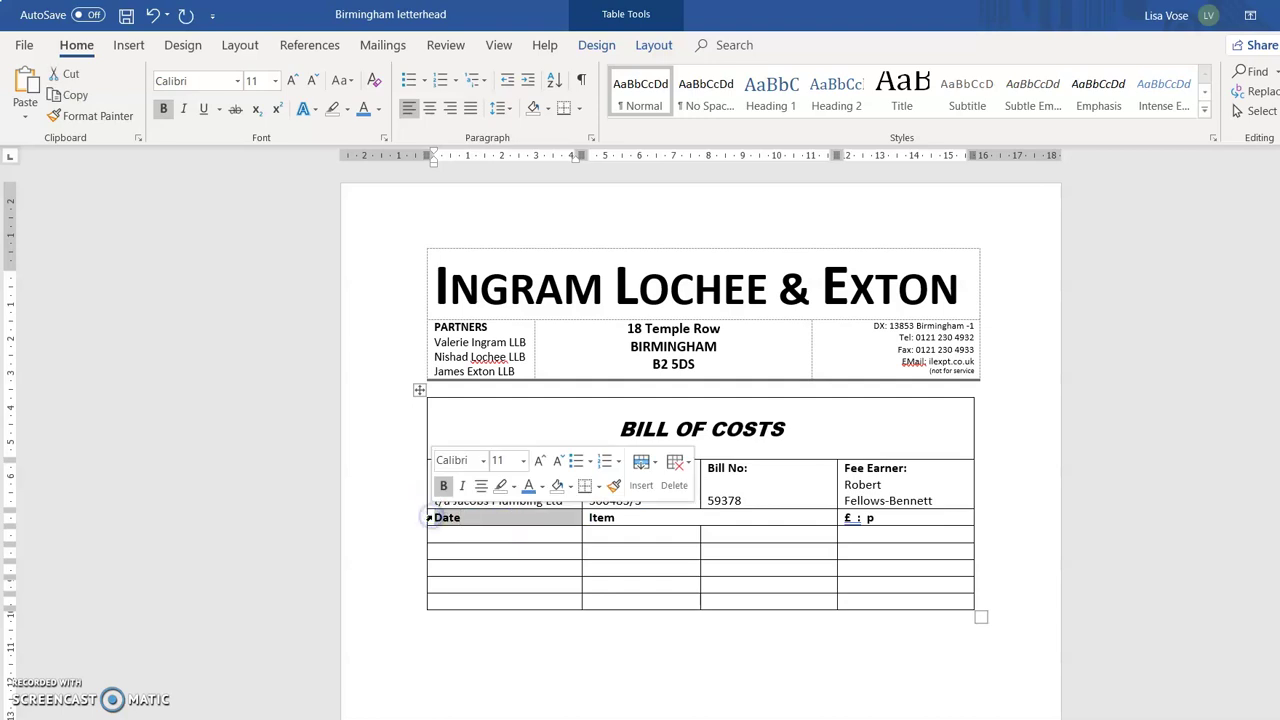
left_click_drag(581, 519, 494, 517)
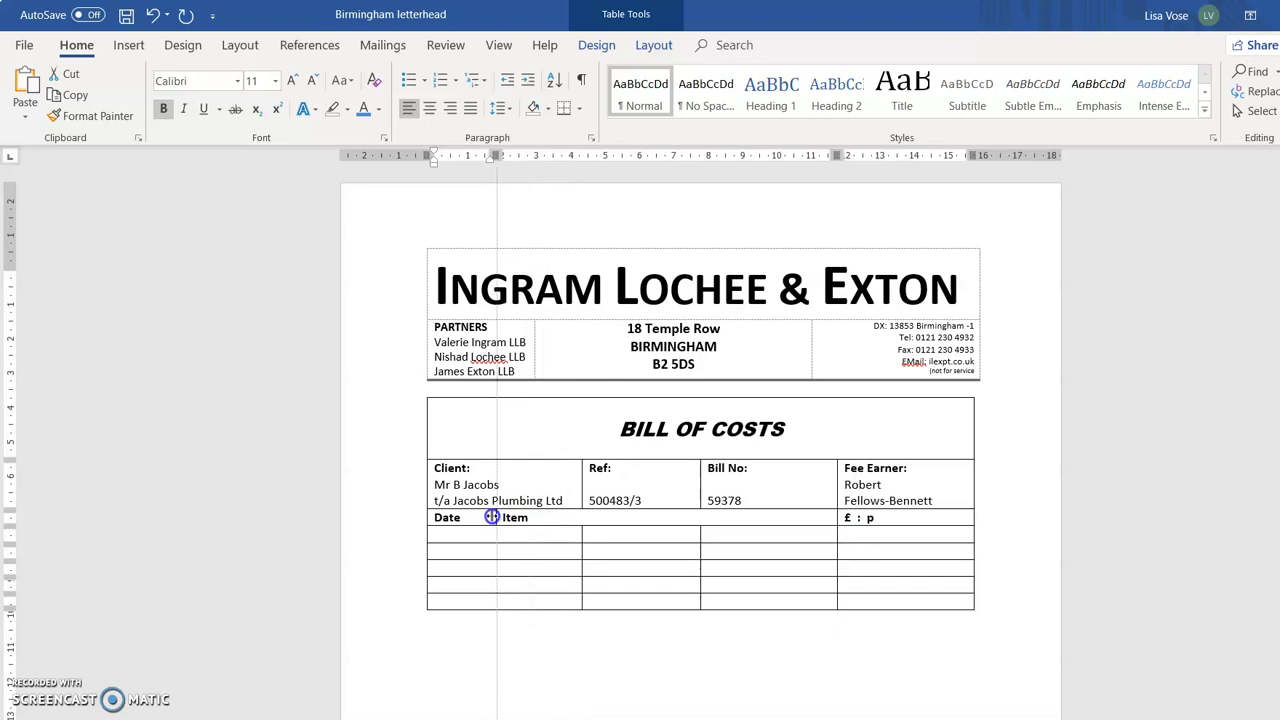
left_click_drag(492, 517, 494, 517)
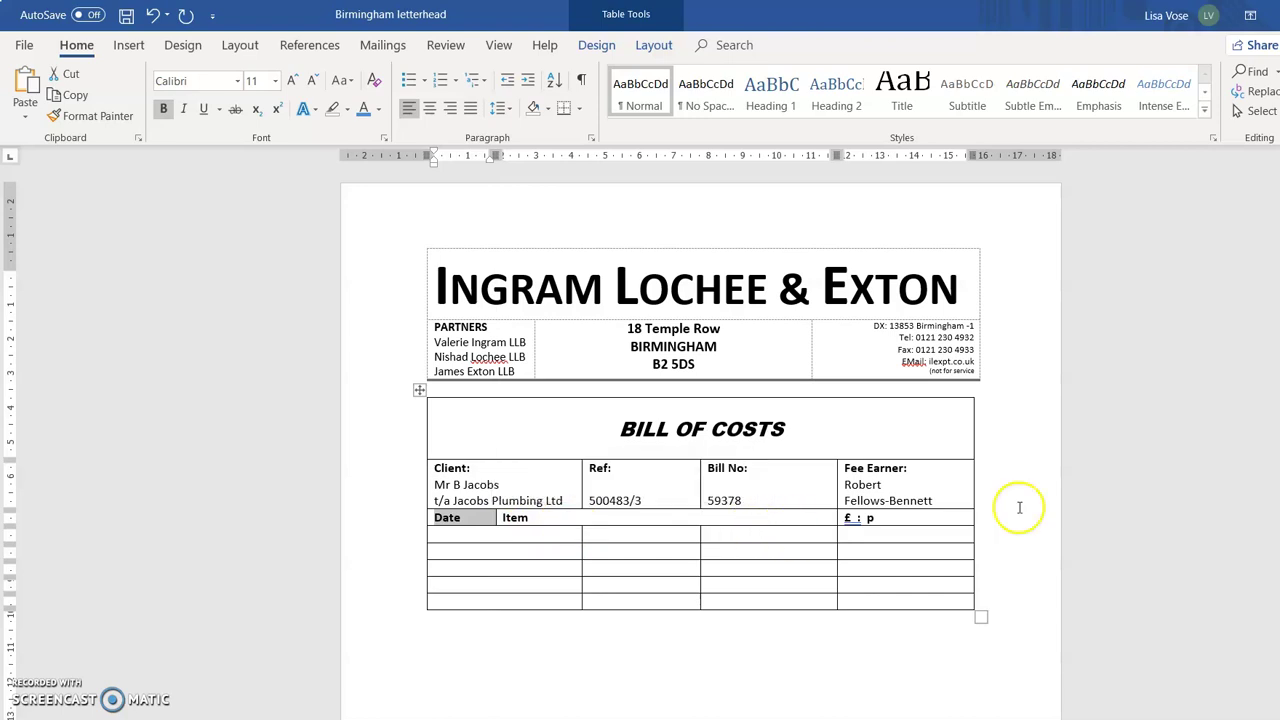
left_click(840, 517)
left_click(836, 522)
left_click_drag(837, 520, 889, 521)
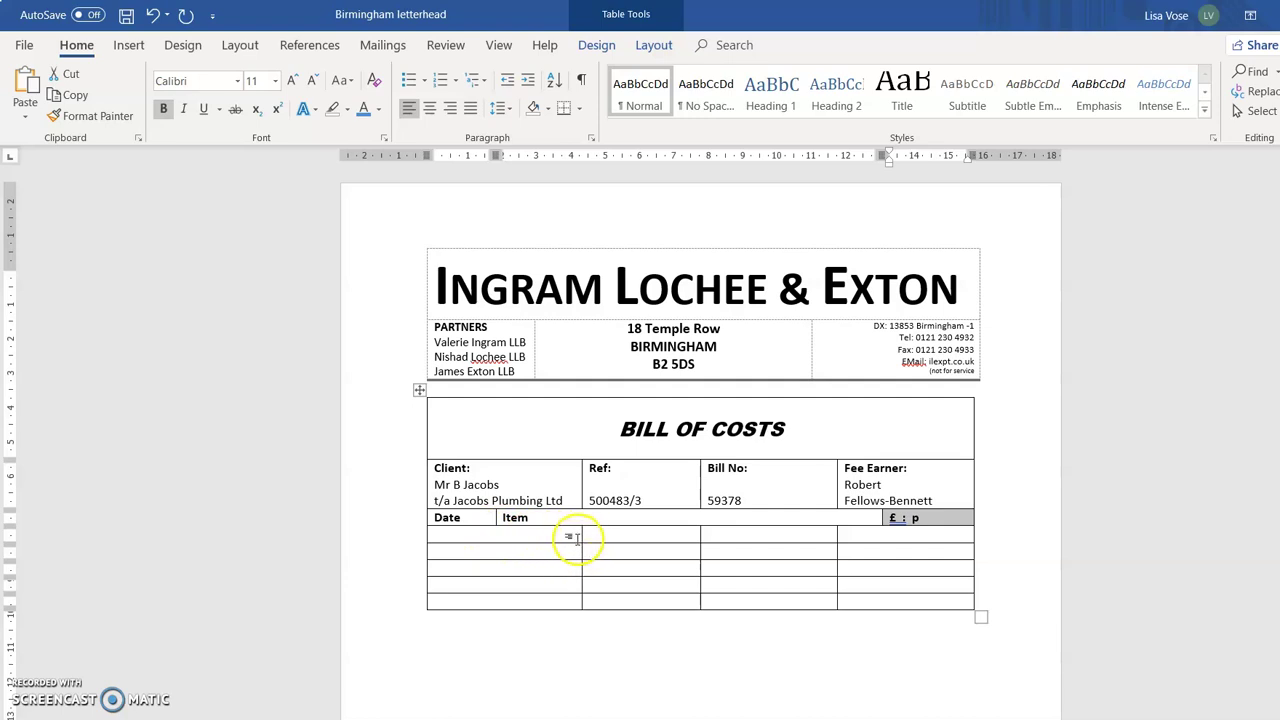
Narrow the empty Date and £ : p cells to line up with their headings, then select the first row's middle cells.
left_click_drag(537, 530, 557, 602)
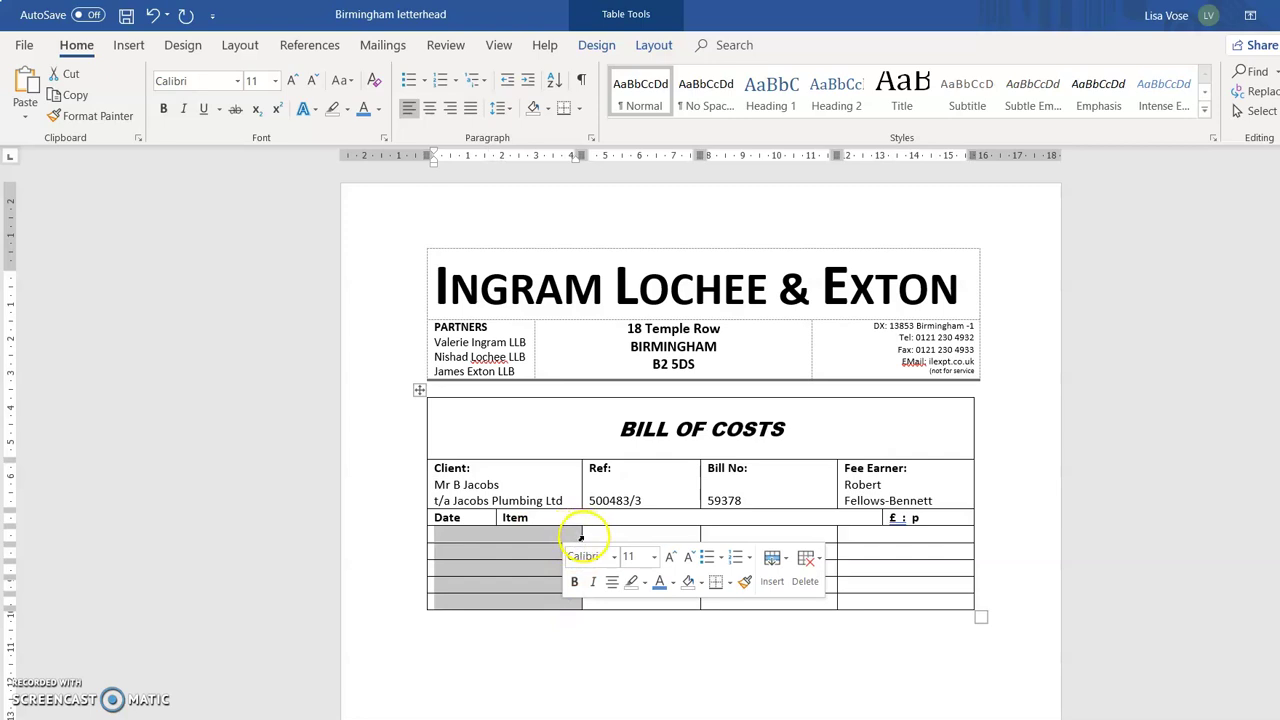
left_click_drag(581, 536, 497, 544)
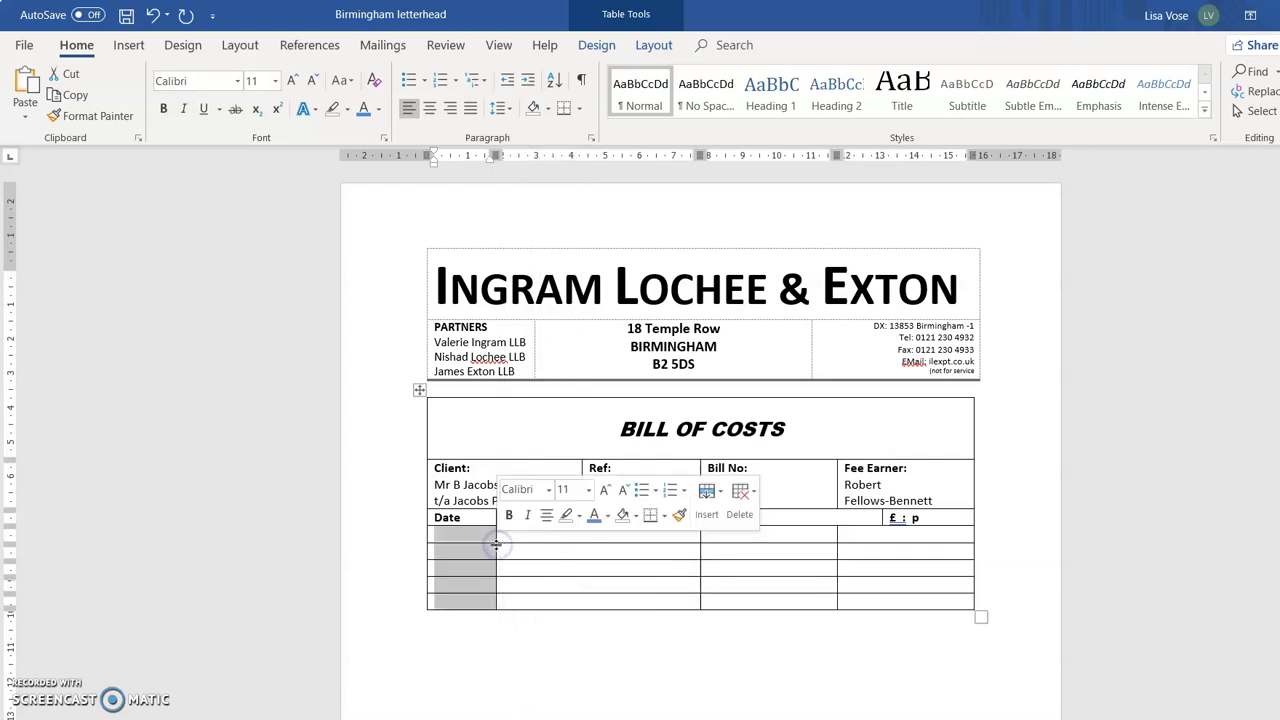
left_click(851, 539)
left_click_drag(846, 537, 904, 597)
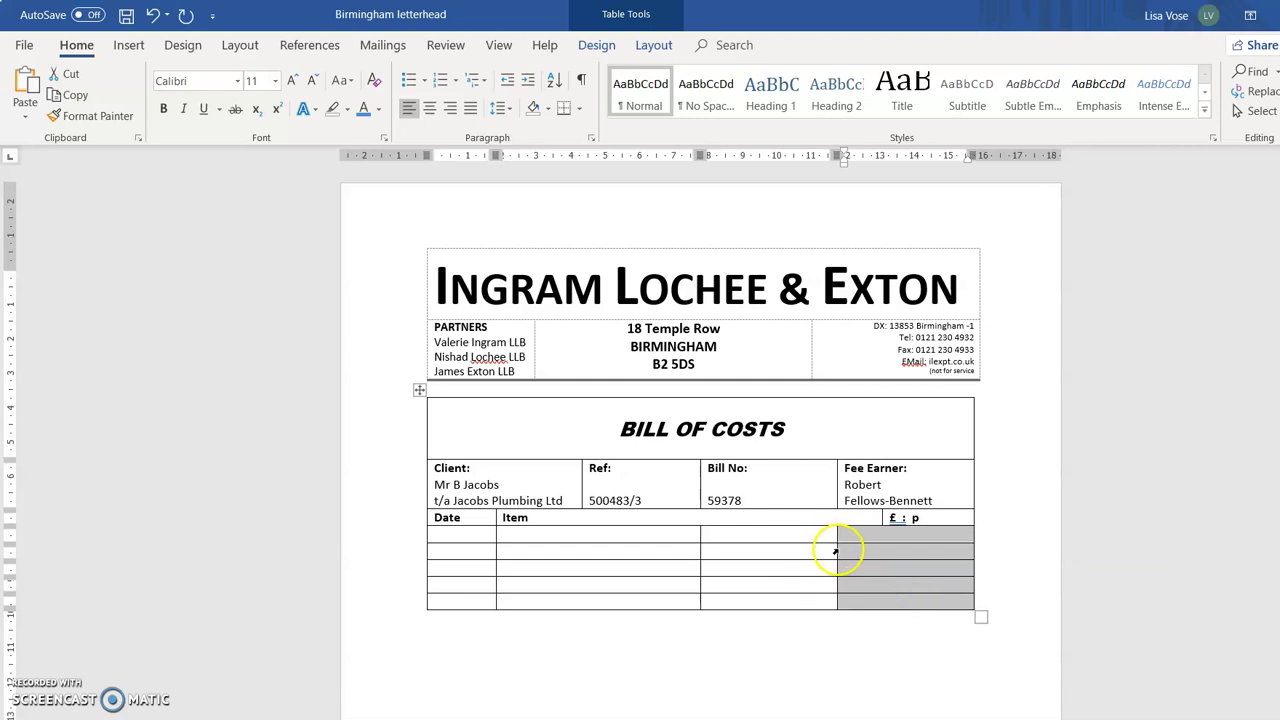
left_click_drag(836, 552, 874, 551)
left_click_drag(790, 533, 720, 531)
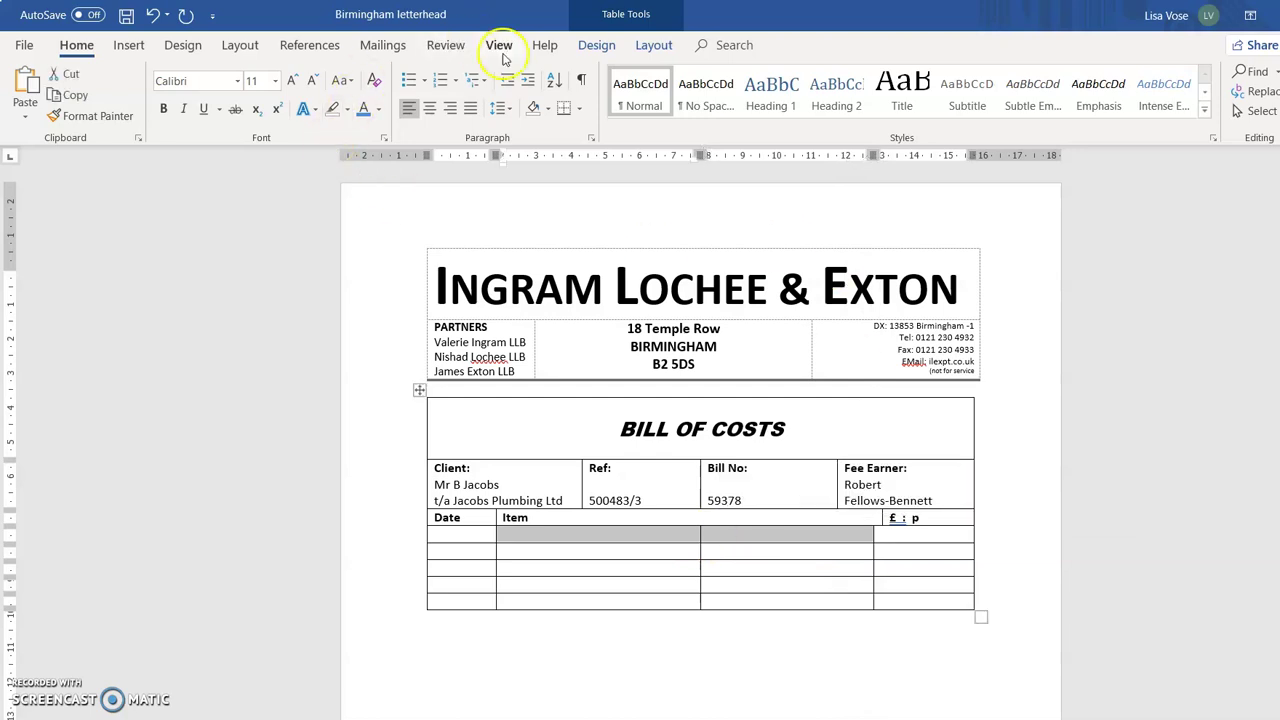
Merge the two middle cells of each of the five empty rows into a single Item cell.
left_click(654, 45)
left_click(472, 95)
left_click_drag(662, 551, 714, 557)
left_click(462, 100)
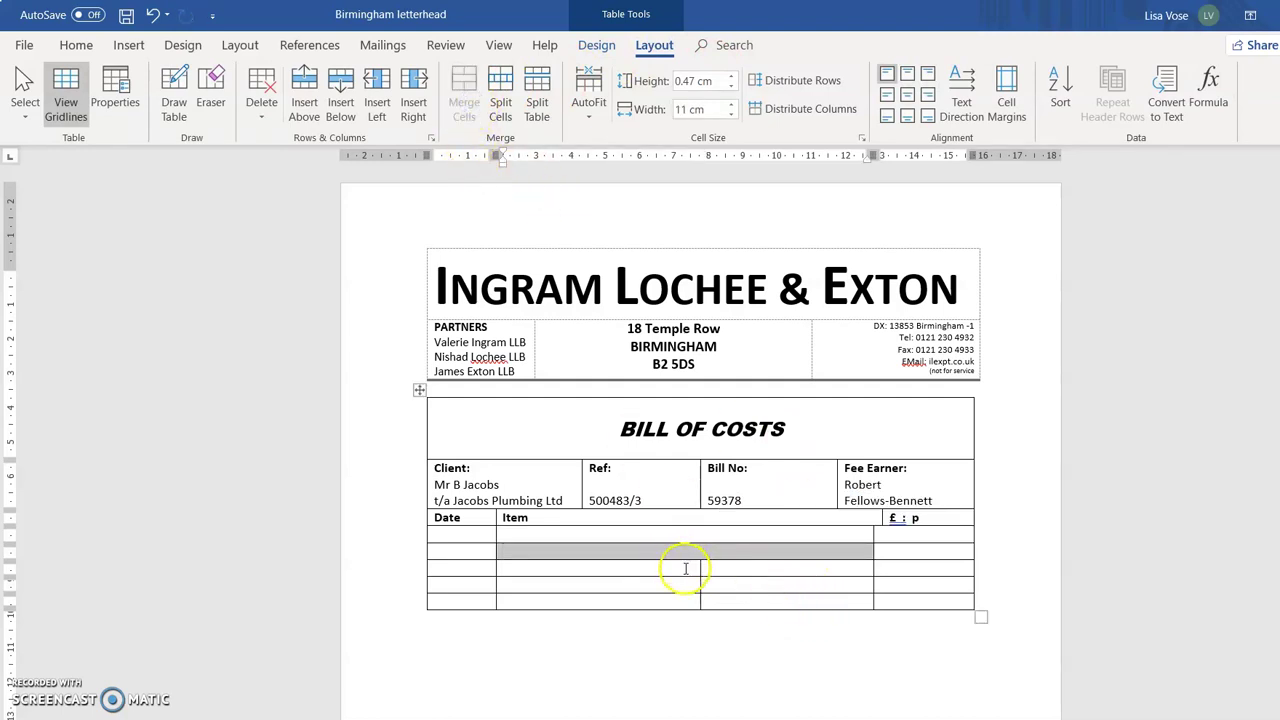
left_click_drag(686, 568, 706, 566)
left_click(466, 102)
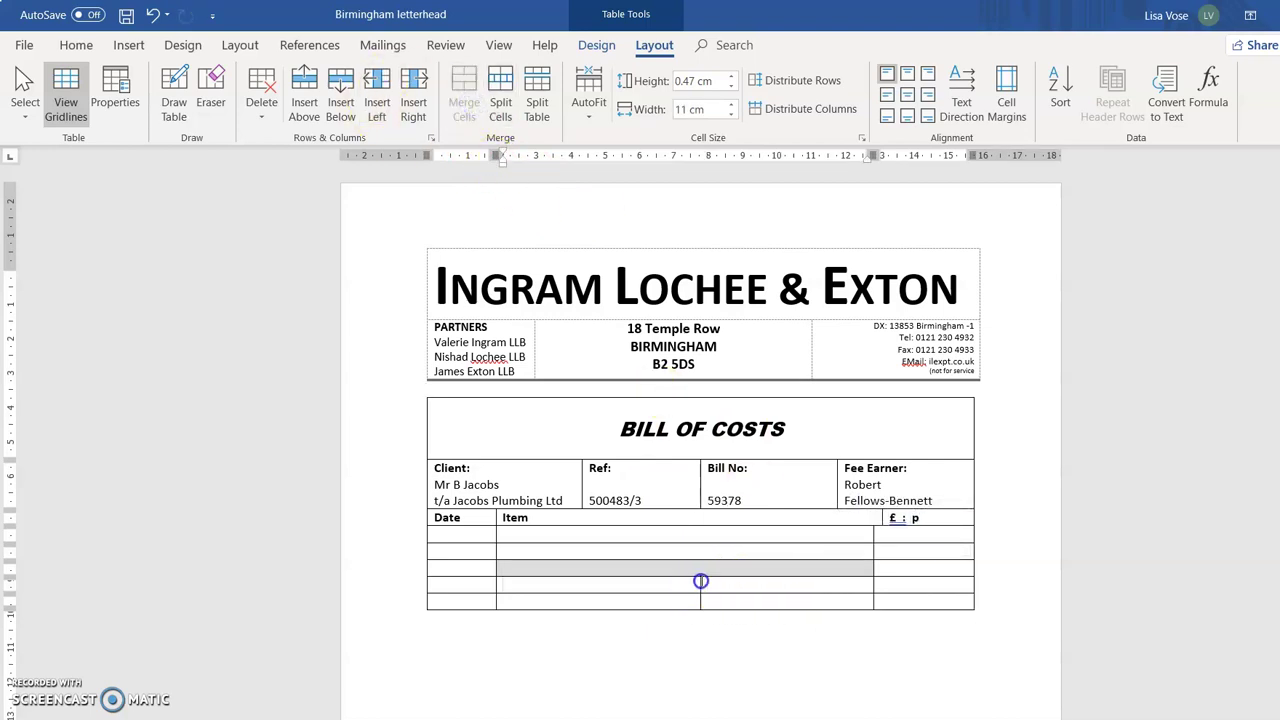
left_click_drag(701, 581, 714, 586)
left_click(463, 107)
left_click_drag(679, 602, 736, 603)
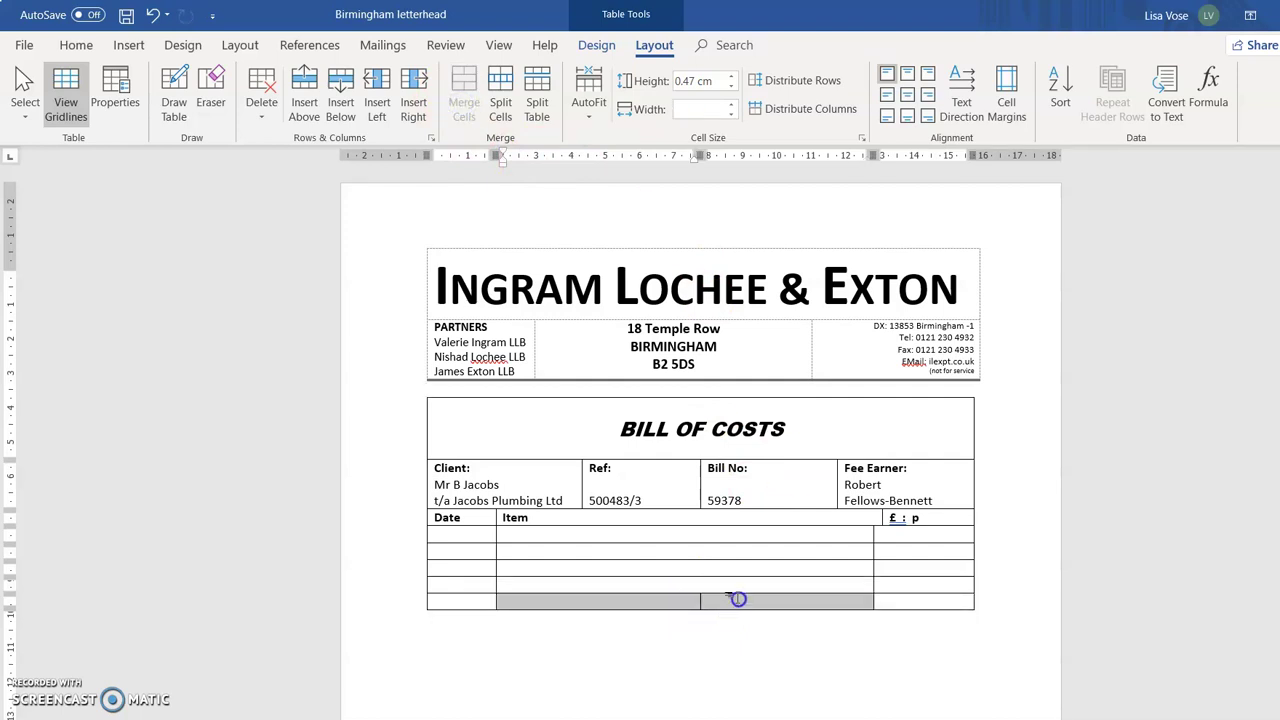
left_click(463, 107)
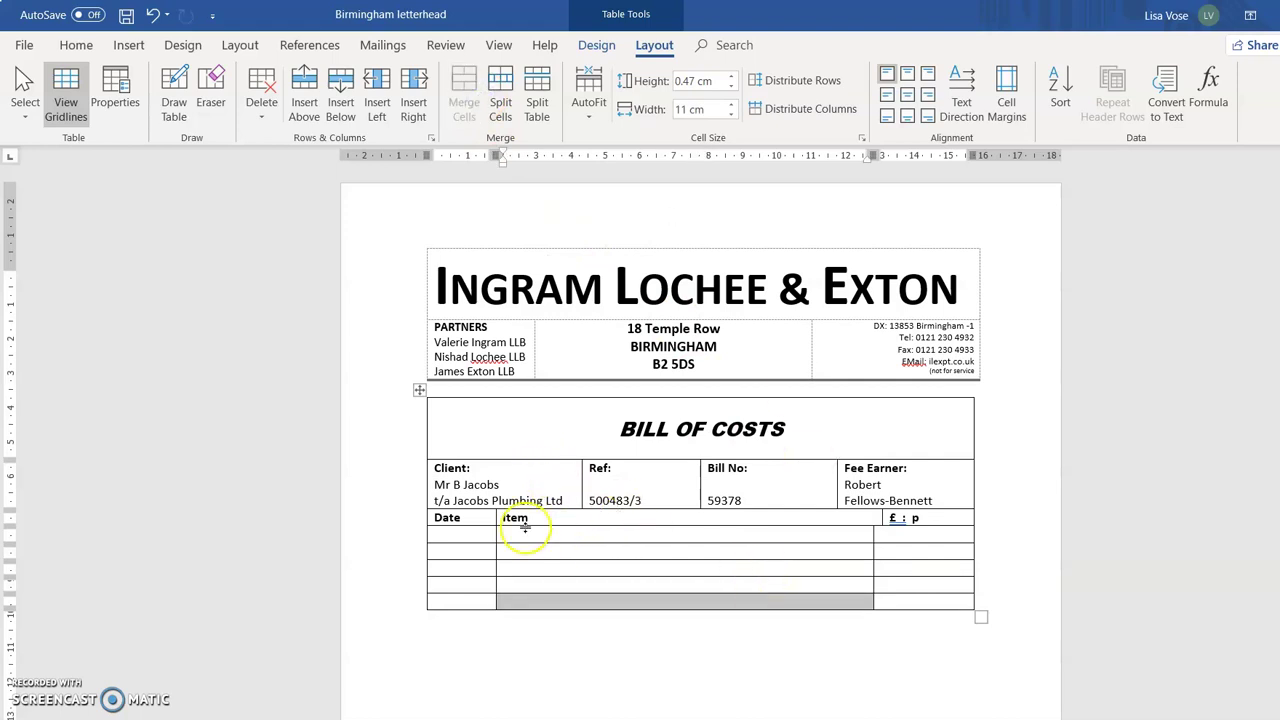
left_click(530, 534)
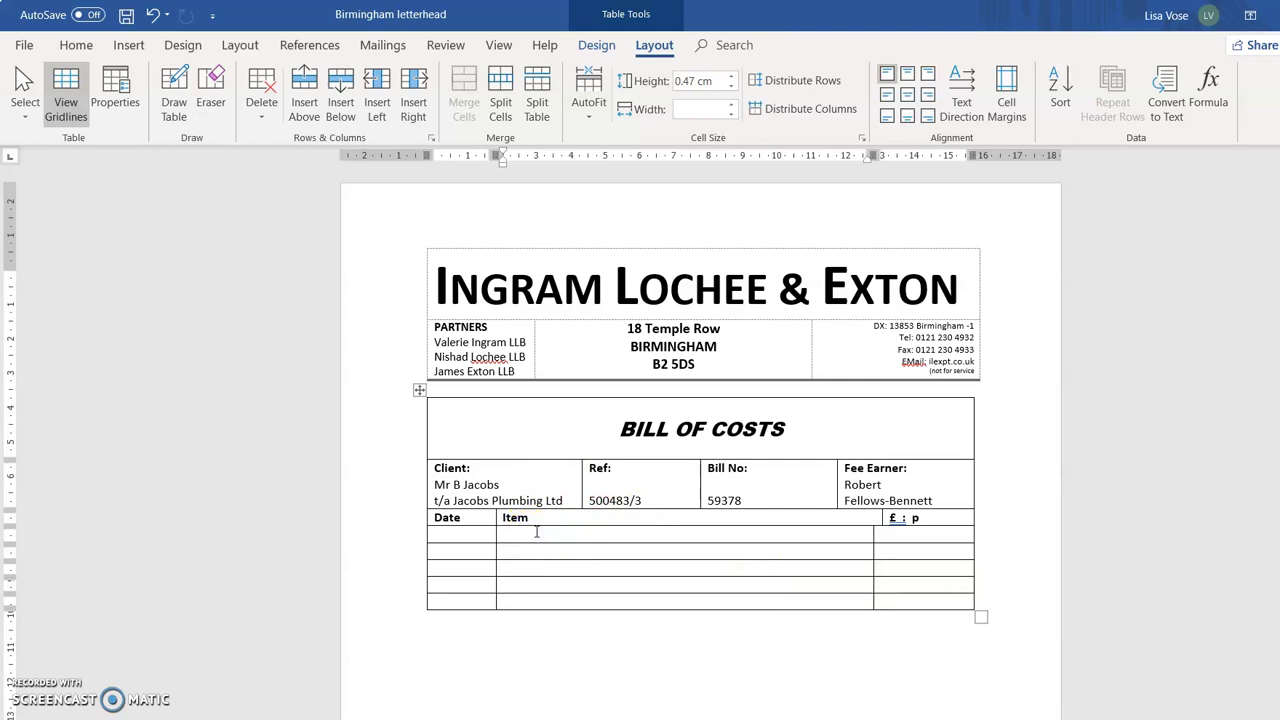
Heighten the first Item row with blank lines, undoing an accidental paste so it stays empty.
key("Return")
key("Return")
key("Return")
key("Return")
key("Return")
key("Return")
key("Return")
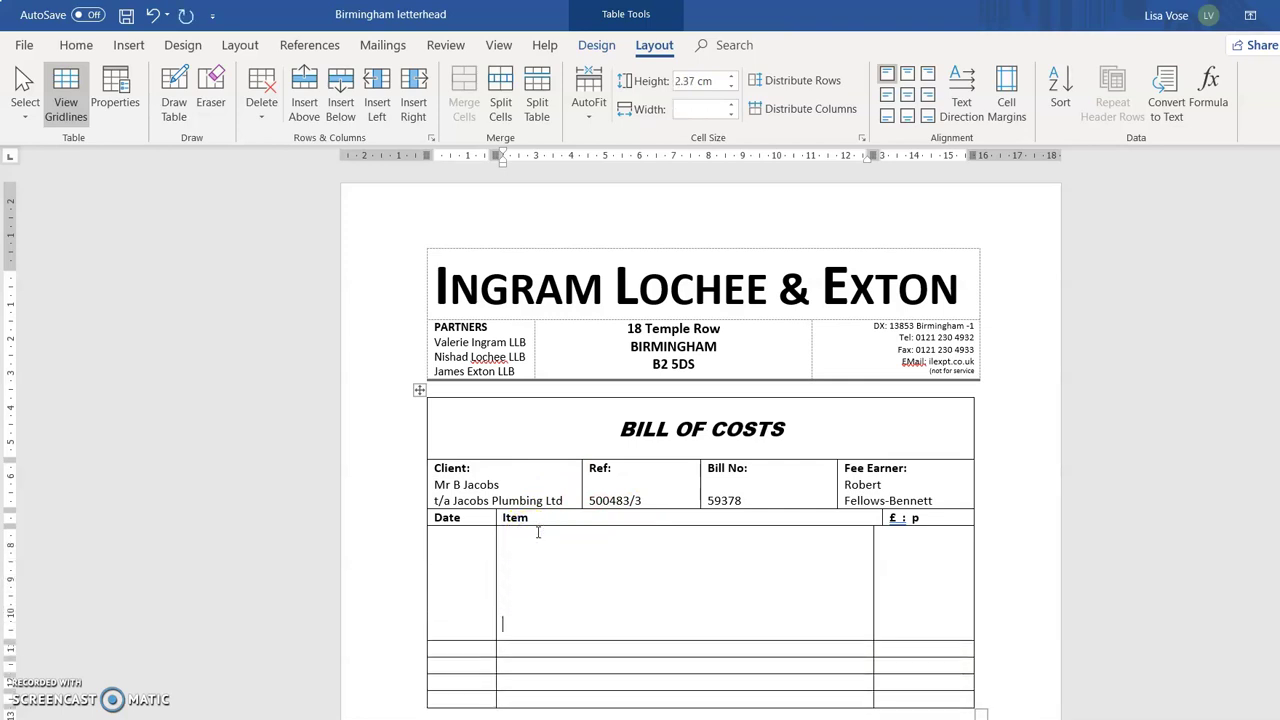
left_click(533, 543)
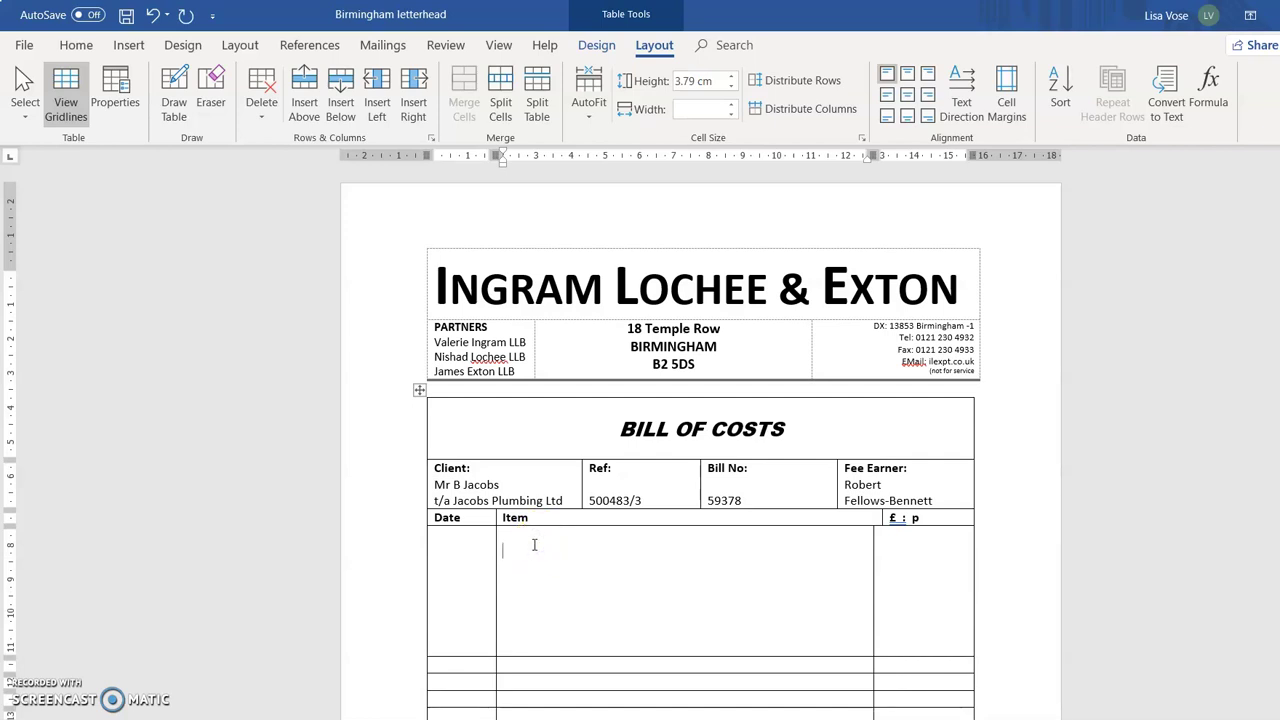
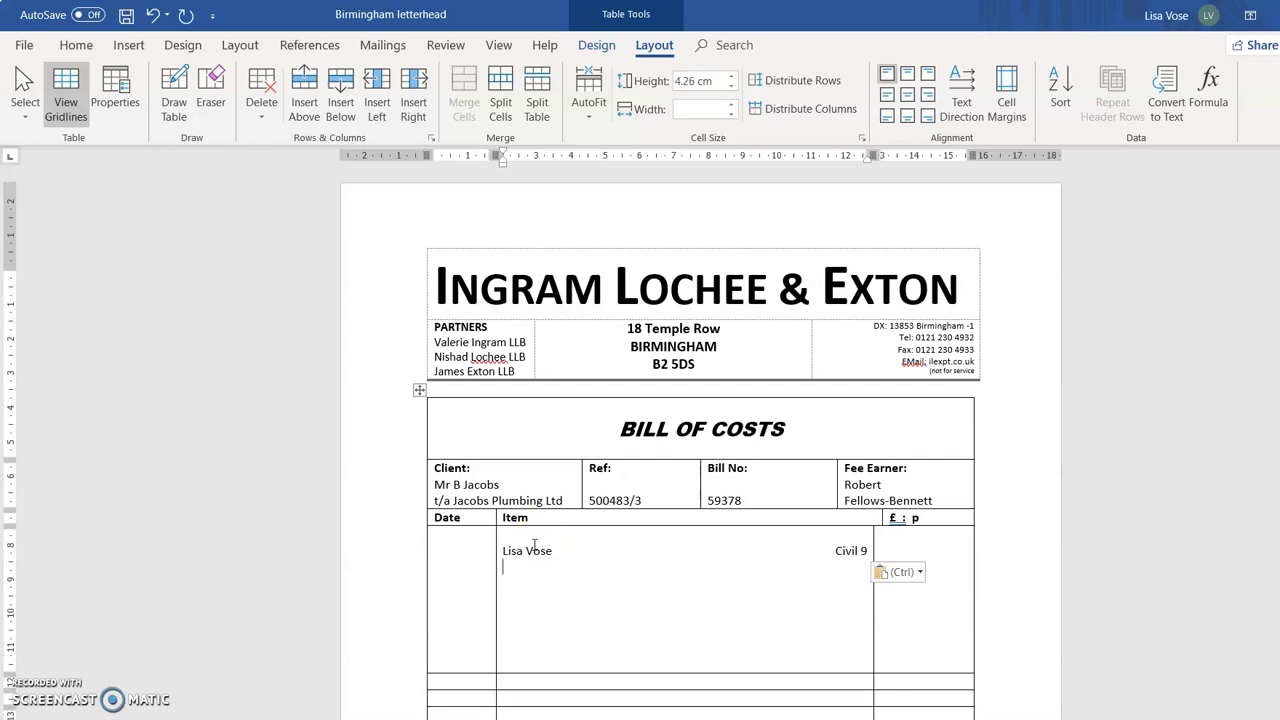
left_click(154, 15)
left_click(683, 346)
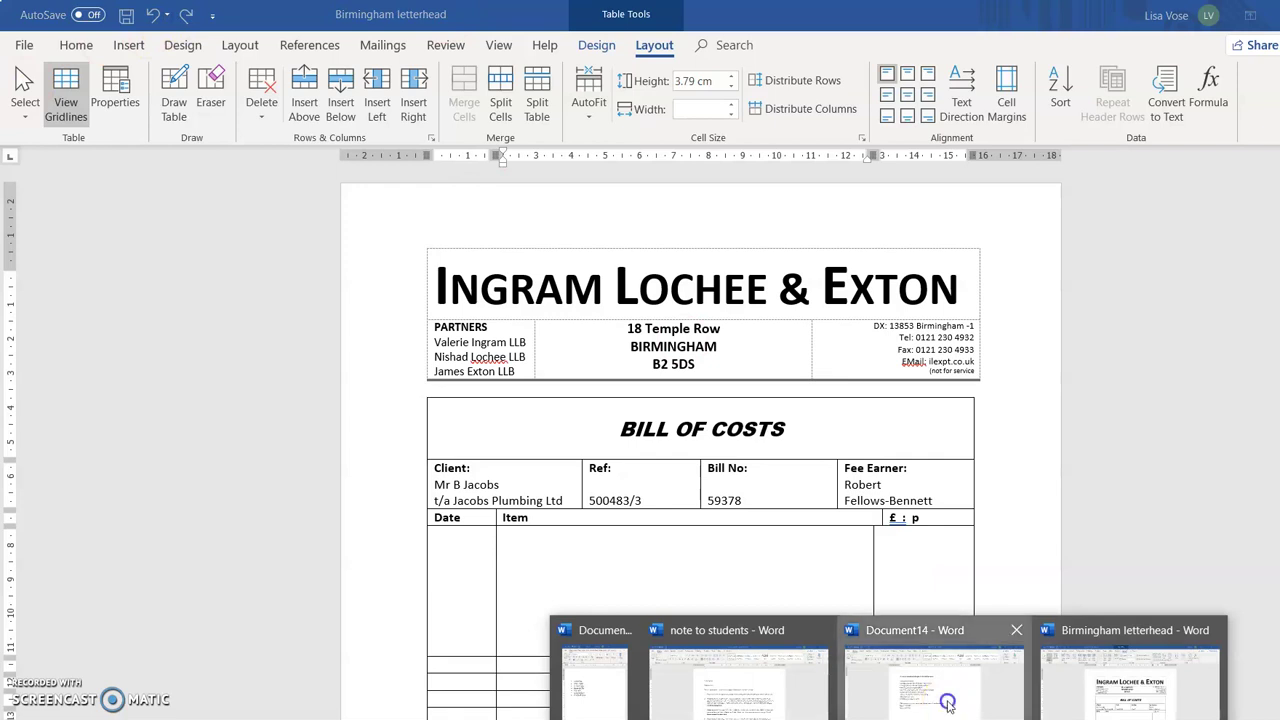
Copy the professional charges text from Document14 and paste it into the Birmingham letterhead's first Item cell.
left_click(948, 700)
left_click_drag(428, 244, 737, 526)
key("ctrl+c")
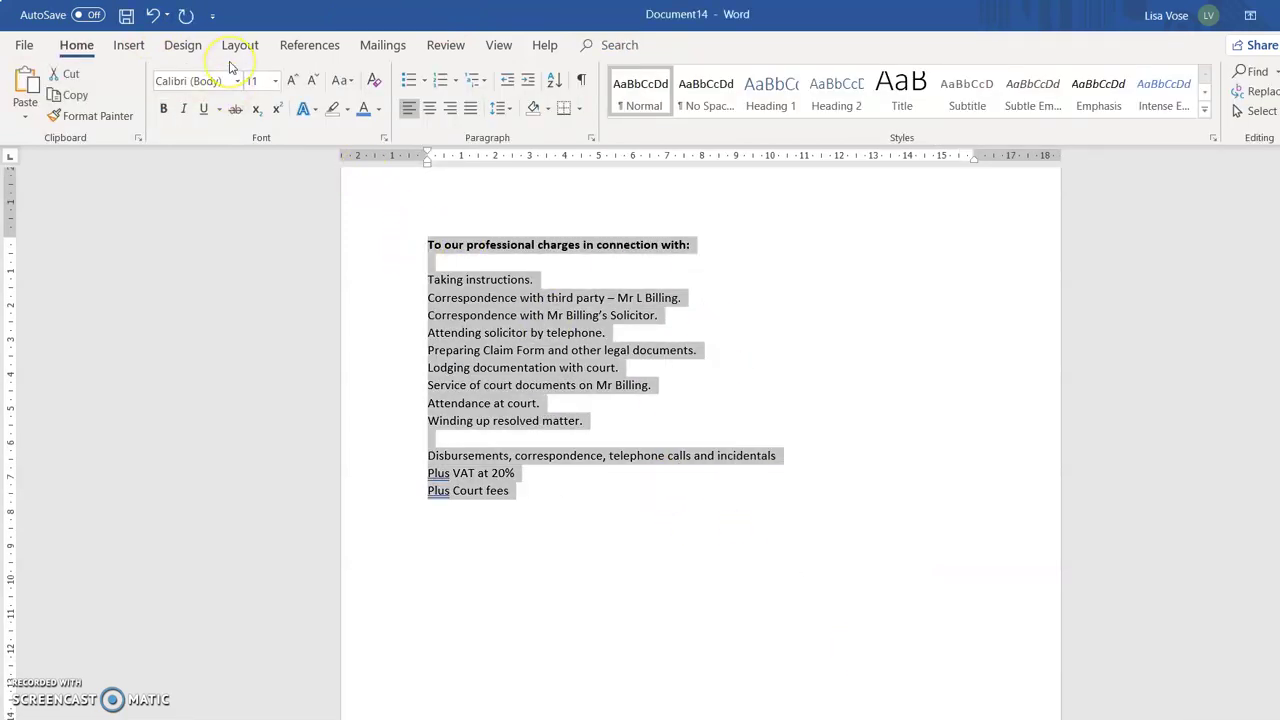
left_click(888, 719)
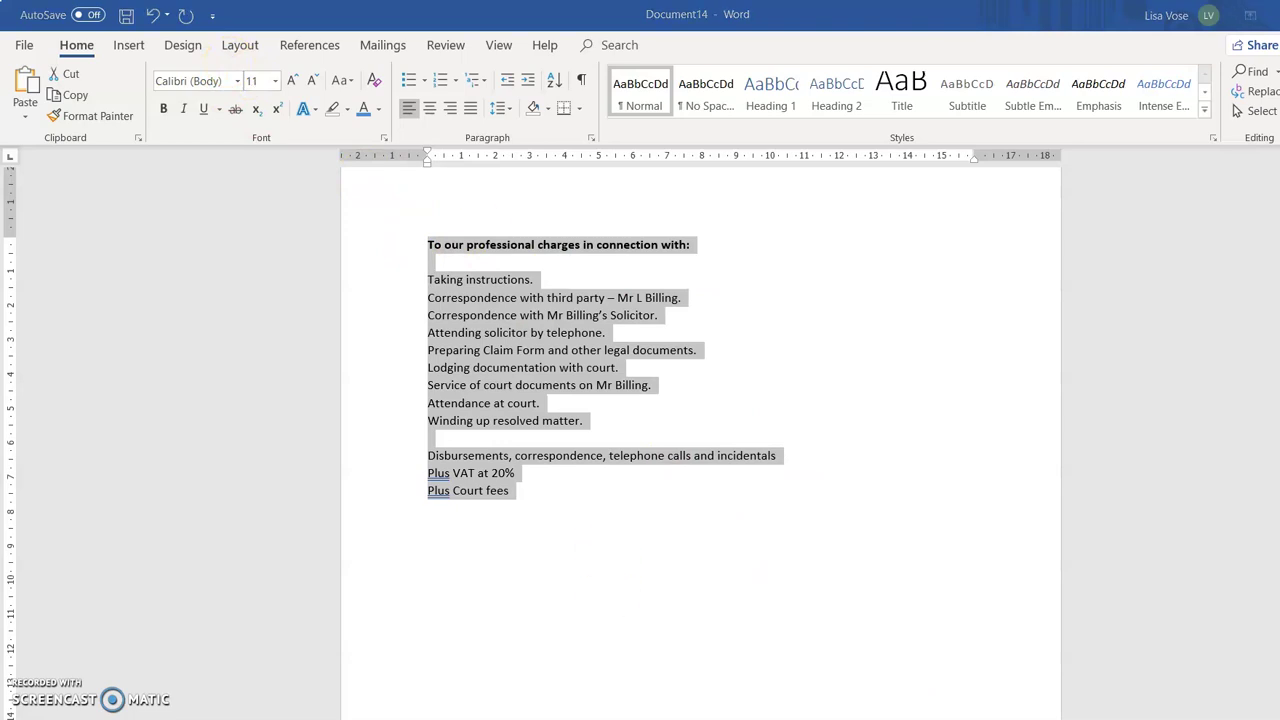
left_click(1128, 690)
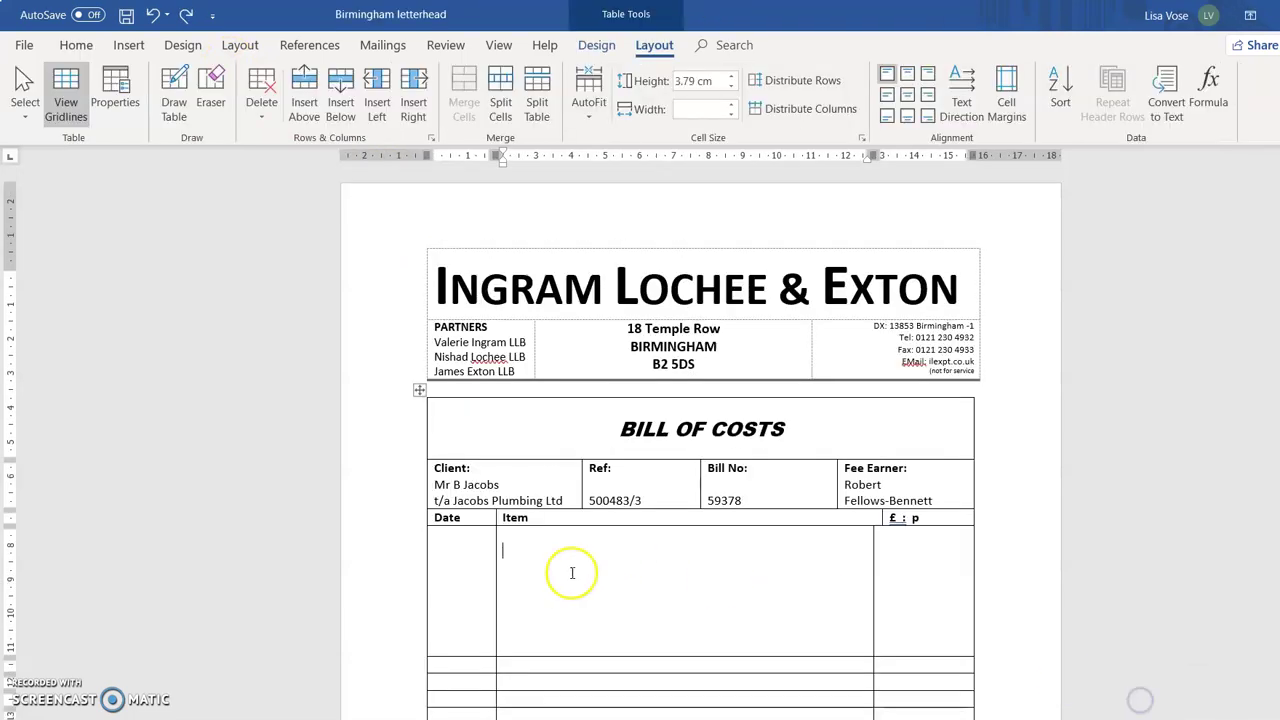
key("ctrl+v")
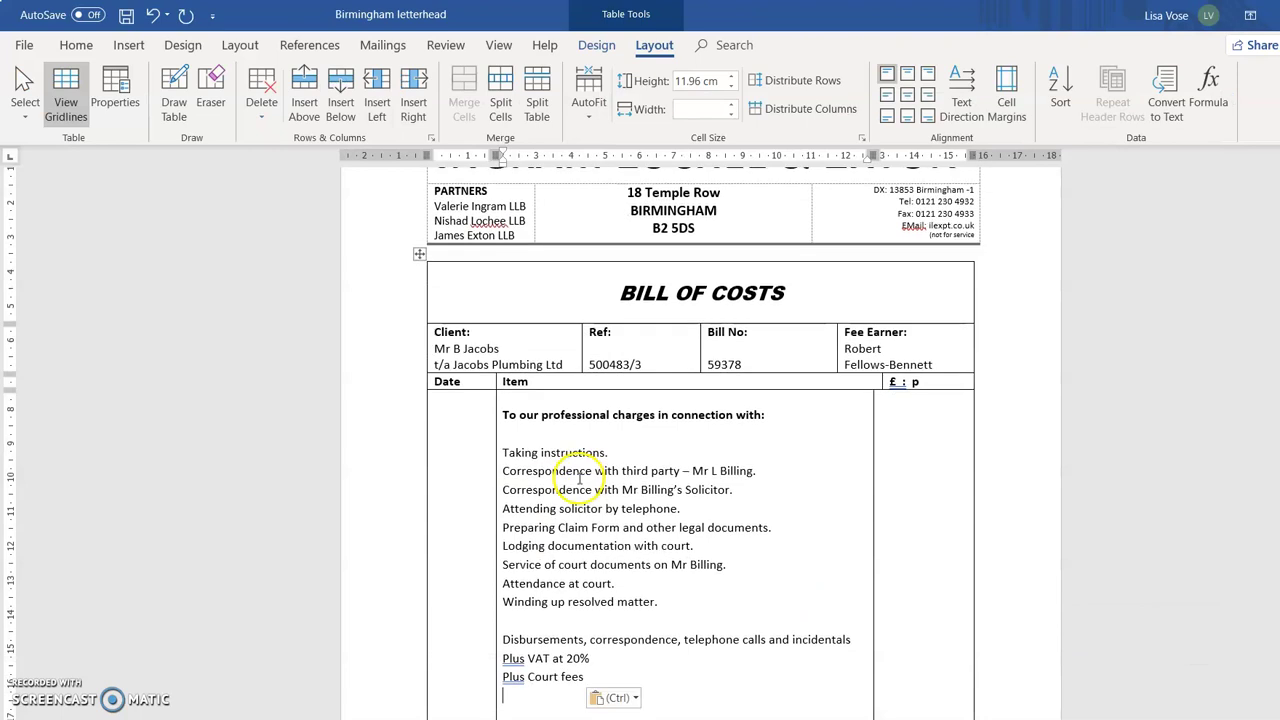
Set the pasted charges, disbursements, VAT and court fees text to 1.0 line spacing.
left_click_drag(505, 413, 703, 680)
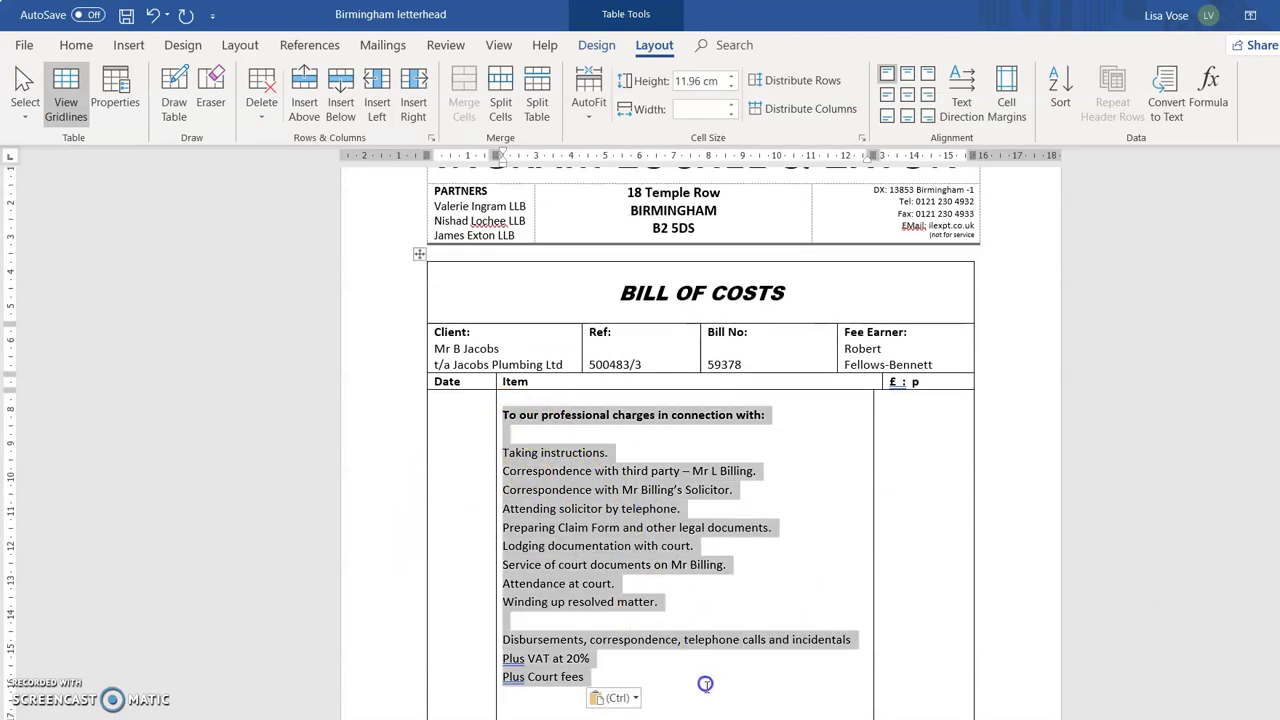
left_click(78, 46)
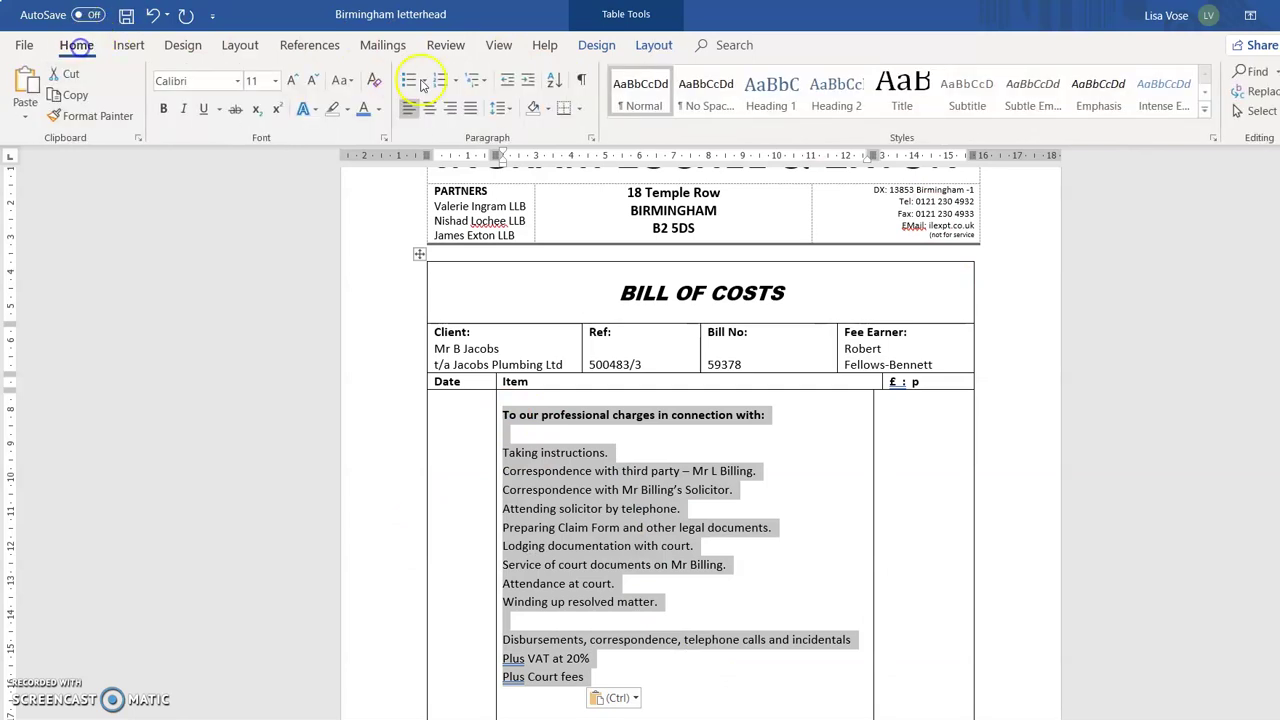
left_click(506, 108)
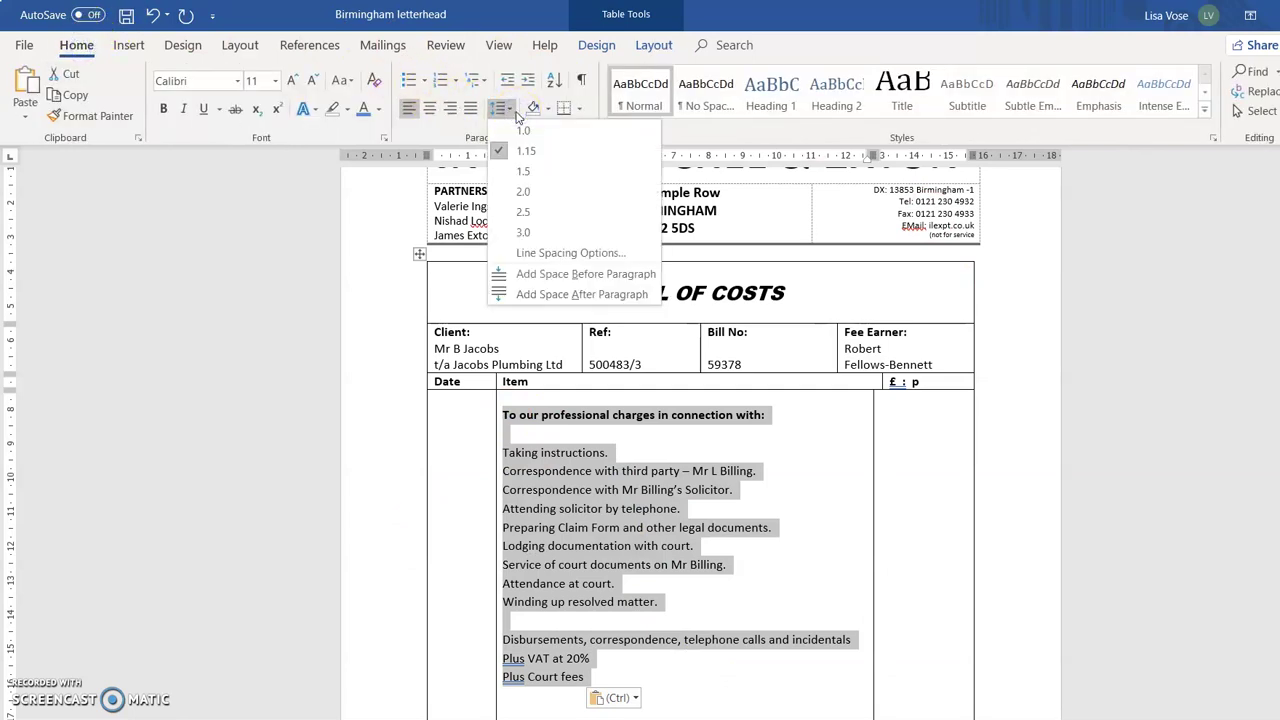
left_click(521, 130)
left_click(704, 436)
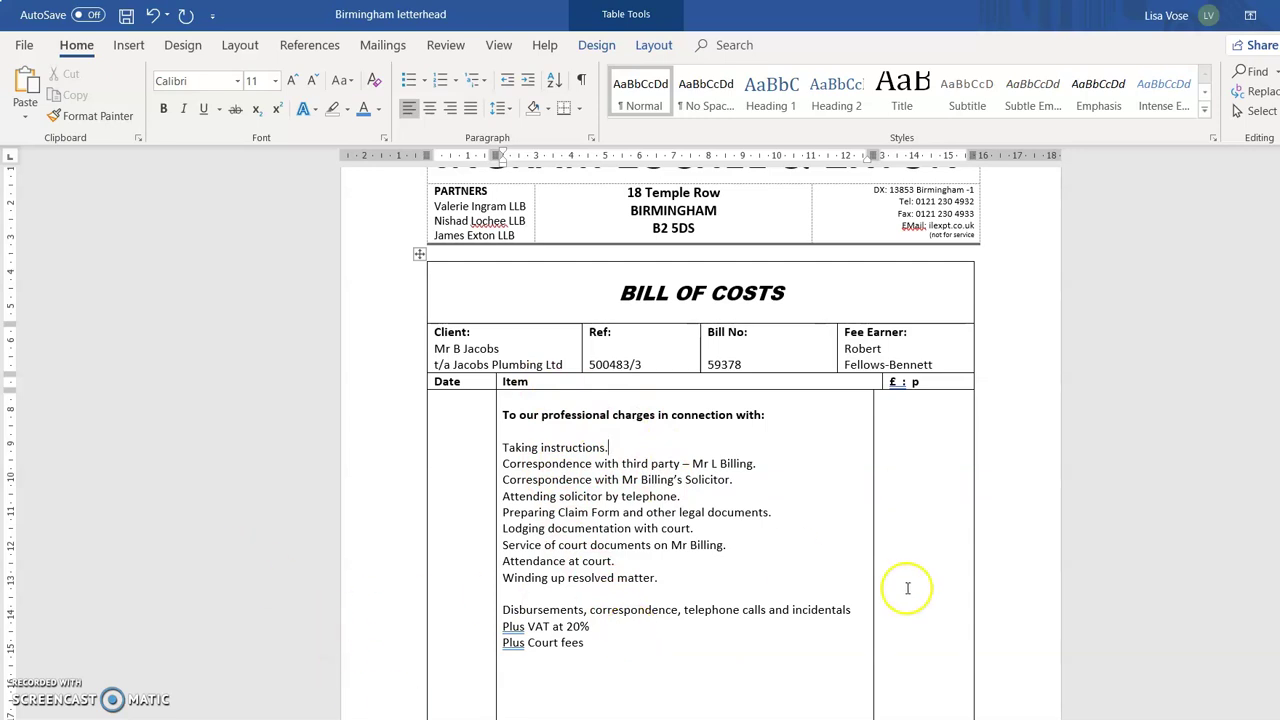
left_click(916, 425)
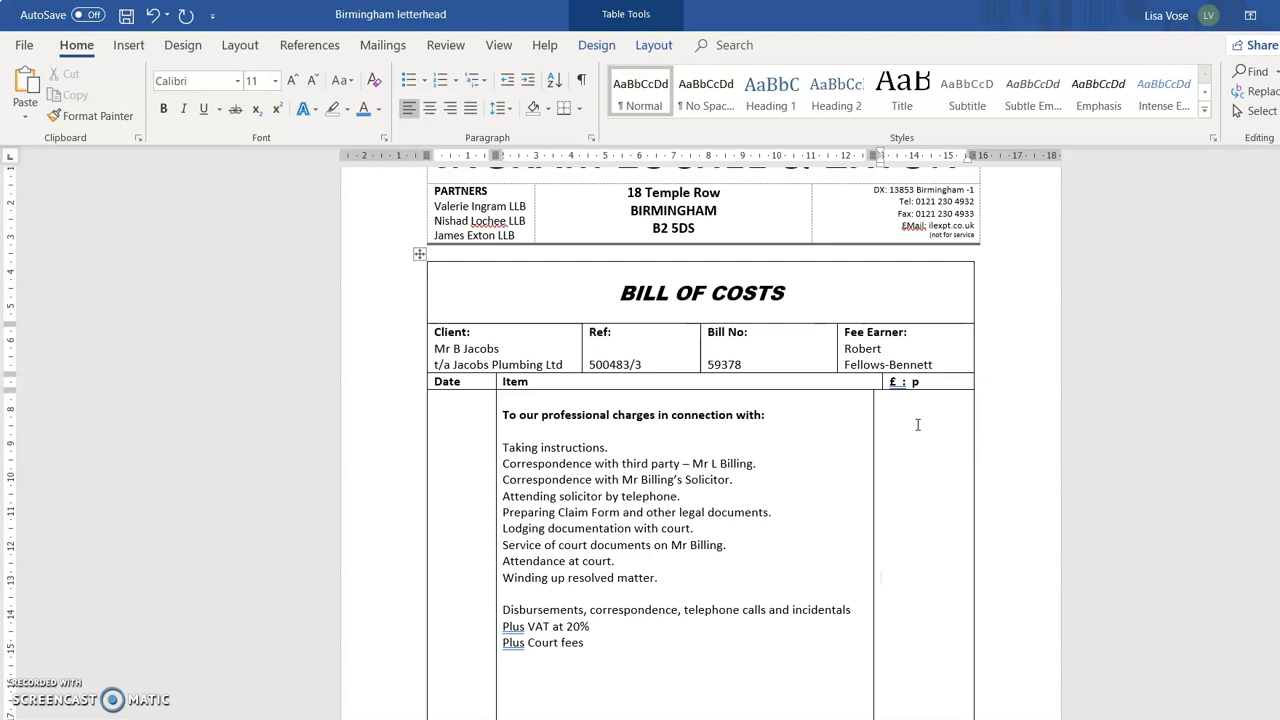
left_click_drag(541, 449, 663, 574)
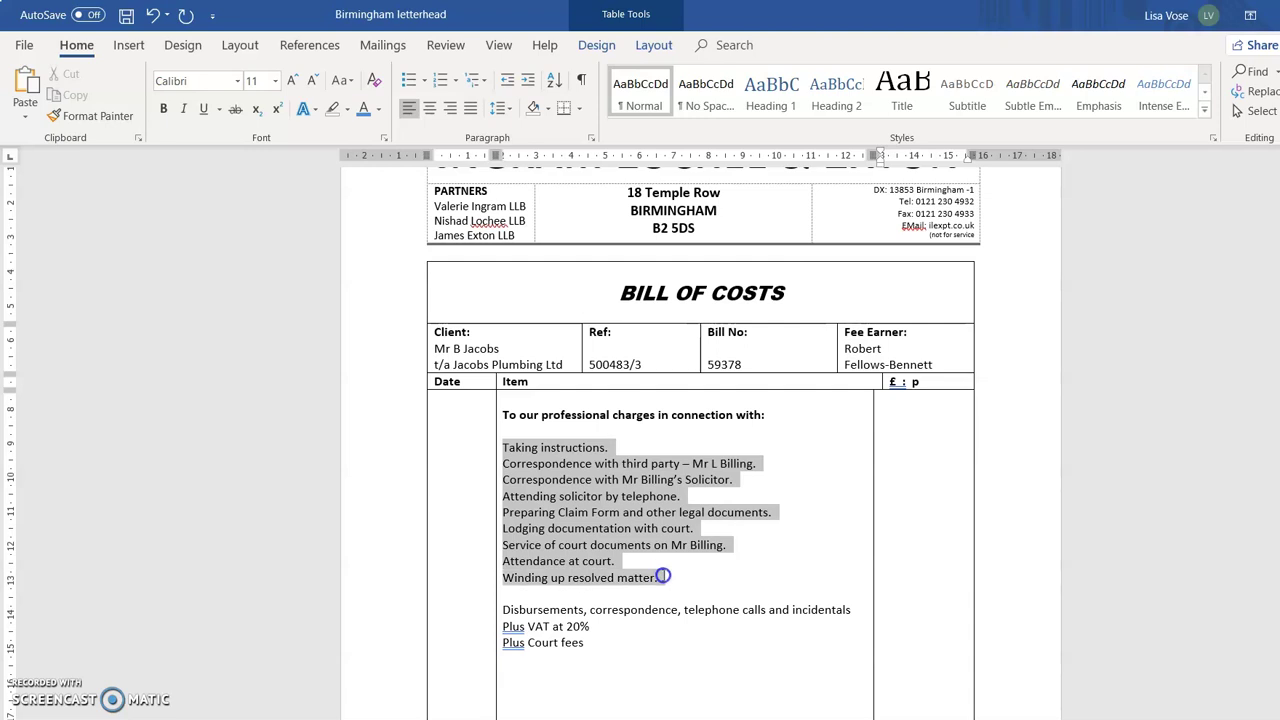
left_click(919, 574)
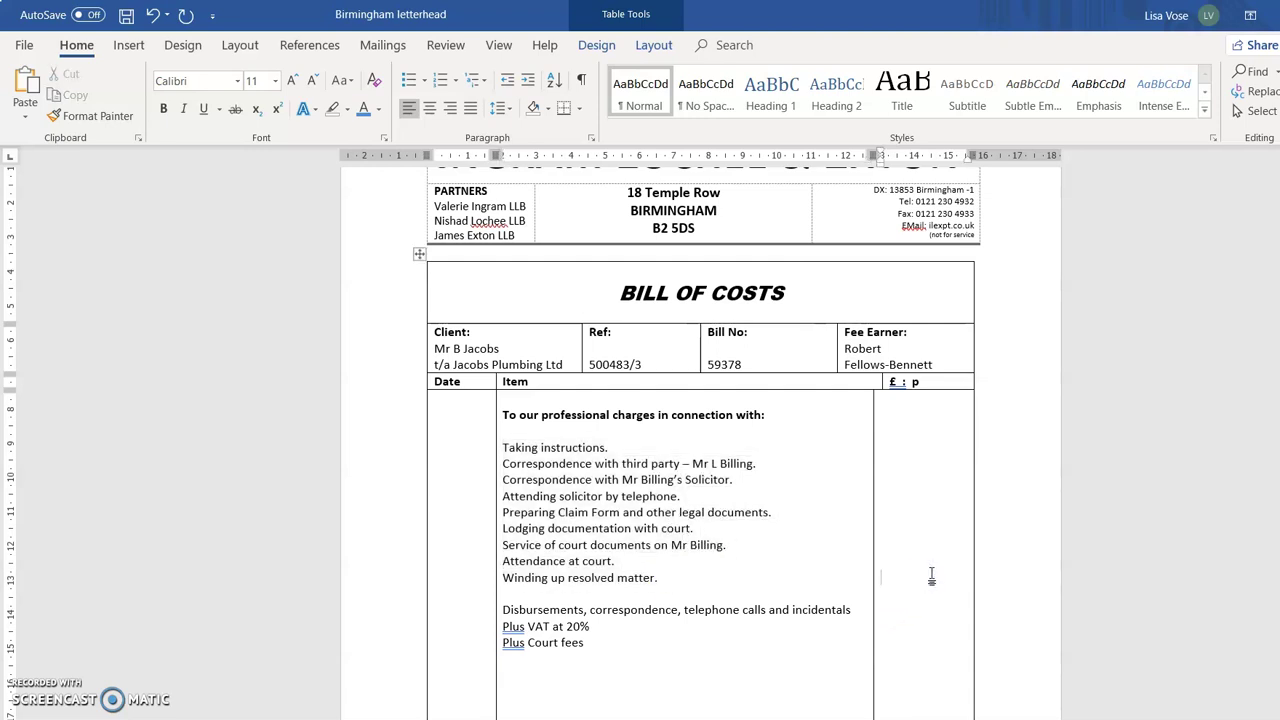
Enter 250.00 in the £ : p column and add blank lines above Plus VAT at 20% and Plus Court fees.
type("250.00")
left_click(503, 626)
key("Return")
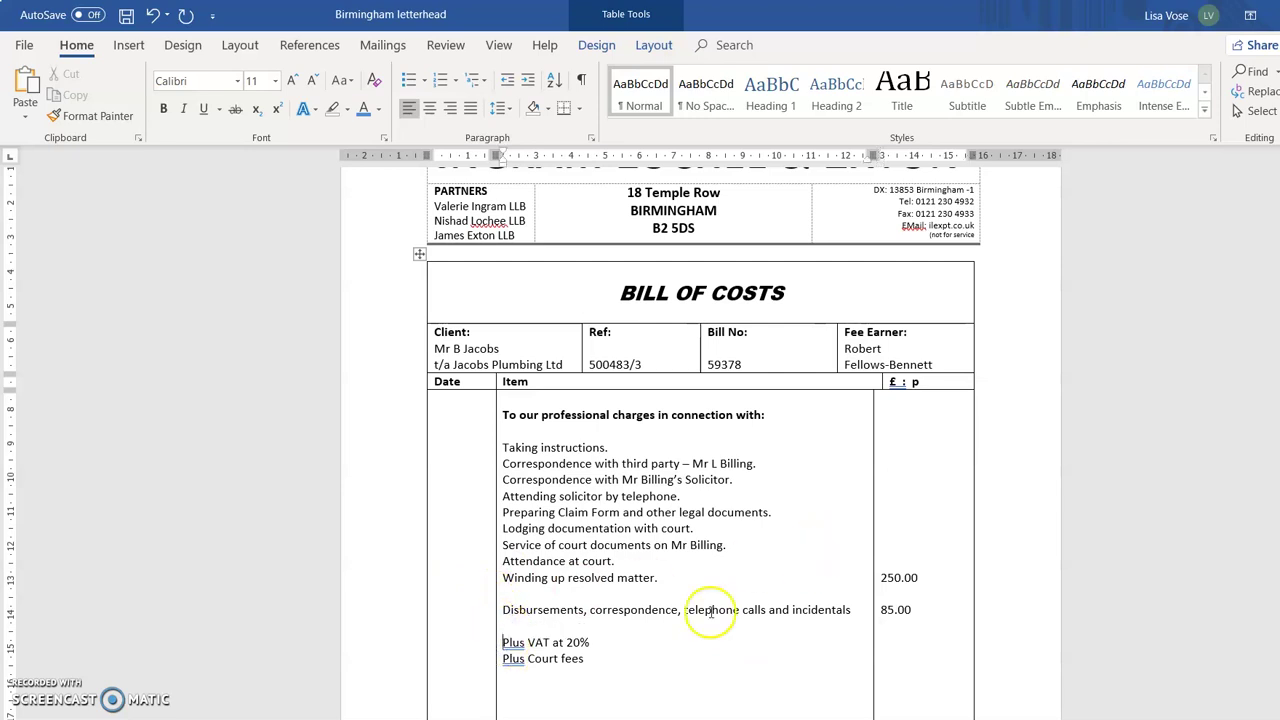
left_click(503, 659)
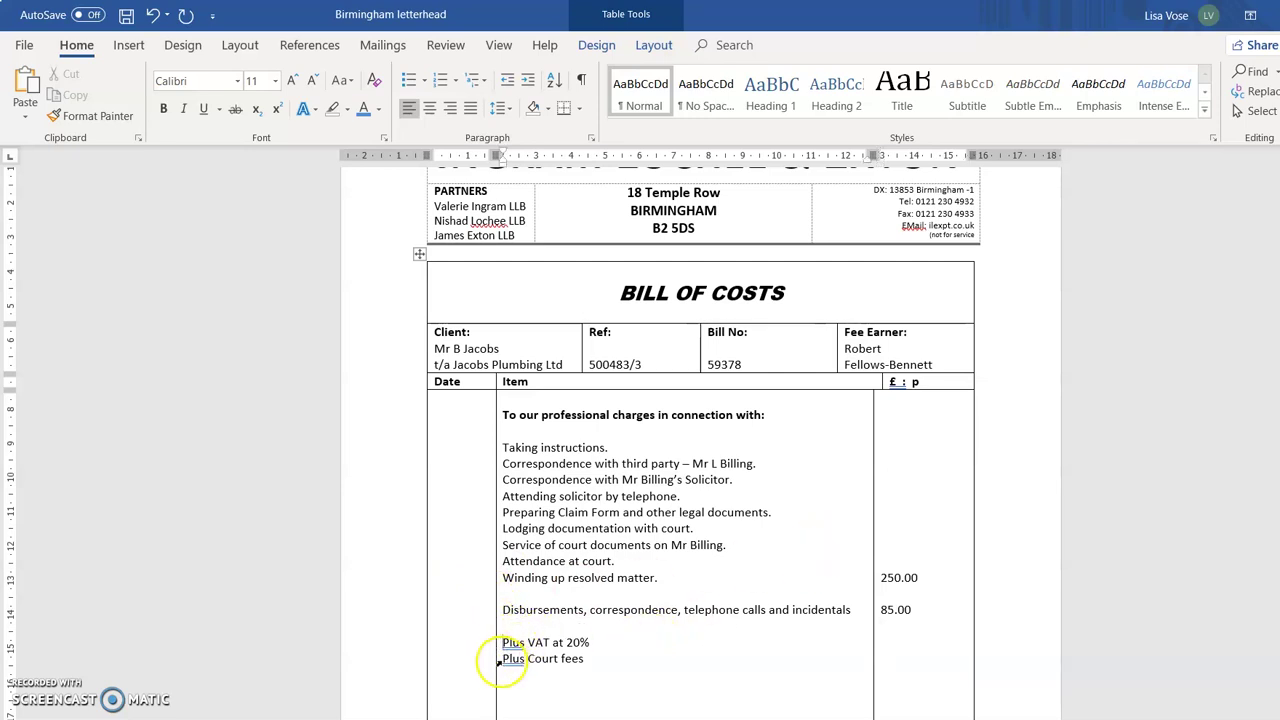
key("Return")
left_click(931, 609)
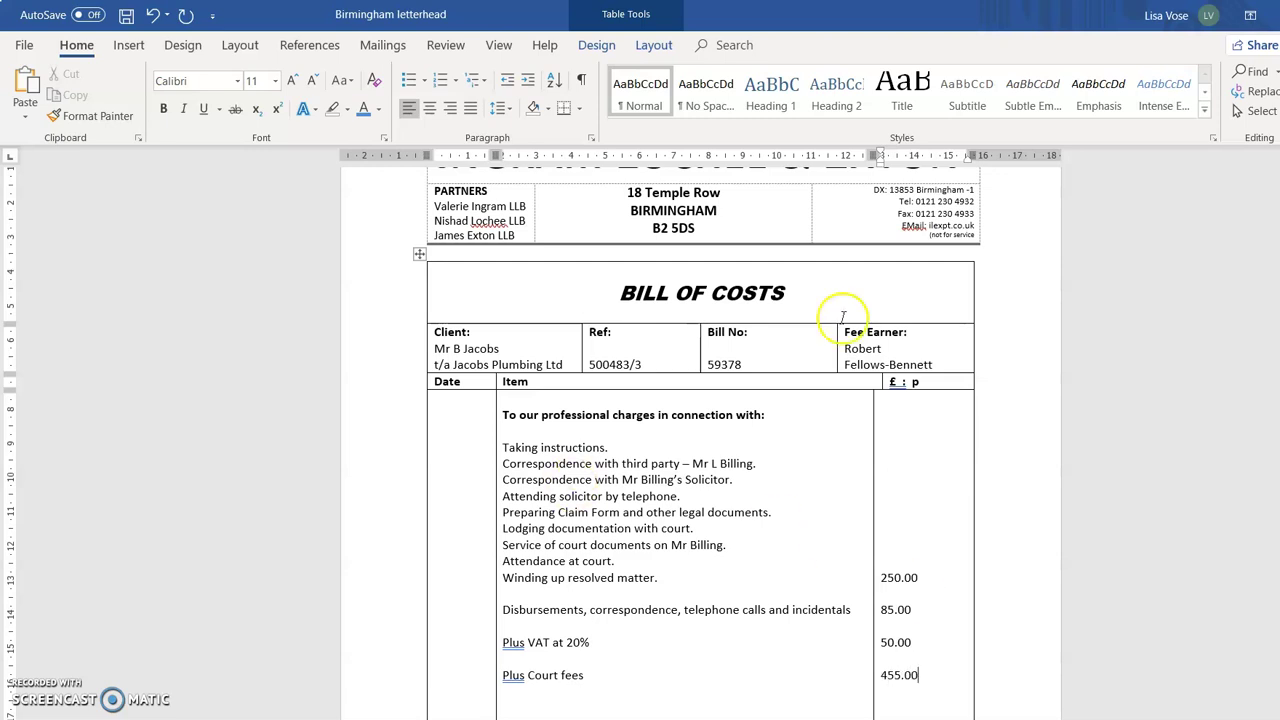
scroll(971, 528, "down", 3)
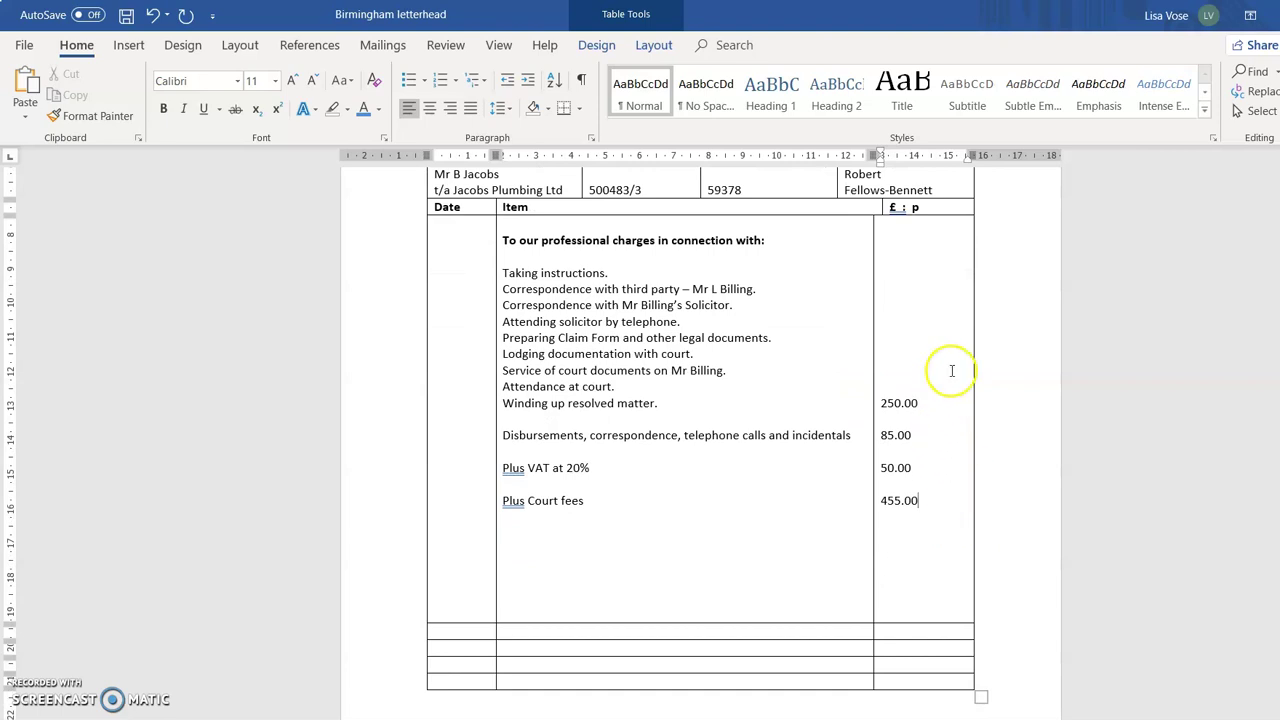
Right-align the 250.00, 85.00, 50.00 and 455.00 amounts and delete the blank lines below Plus Court fees.
left_click(920, 375)
left_click_drag(926, 386, 949, 514)
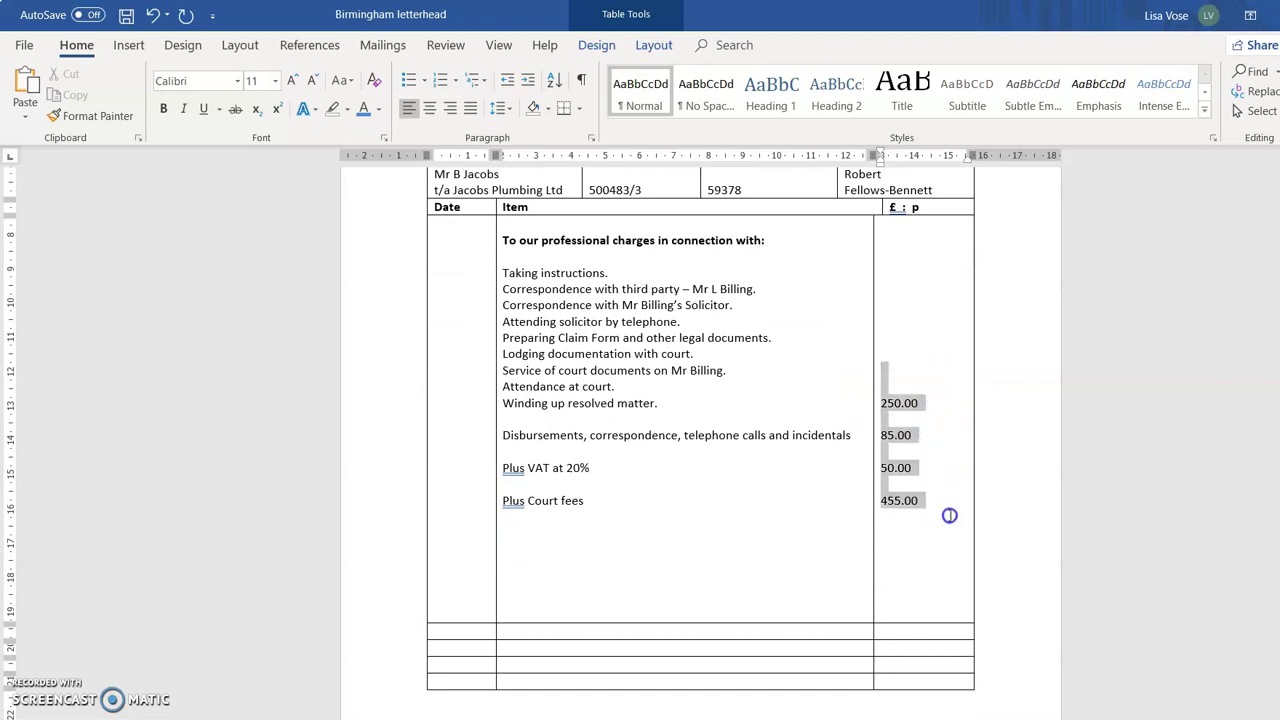
left_click(450, 108)
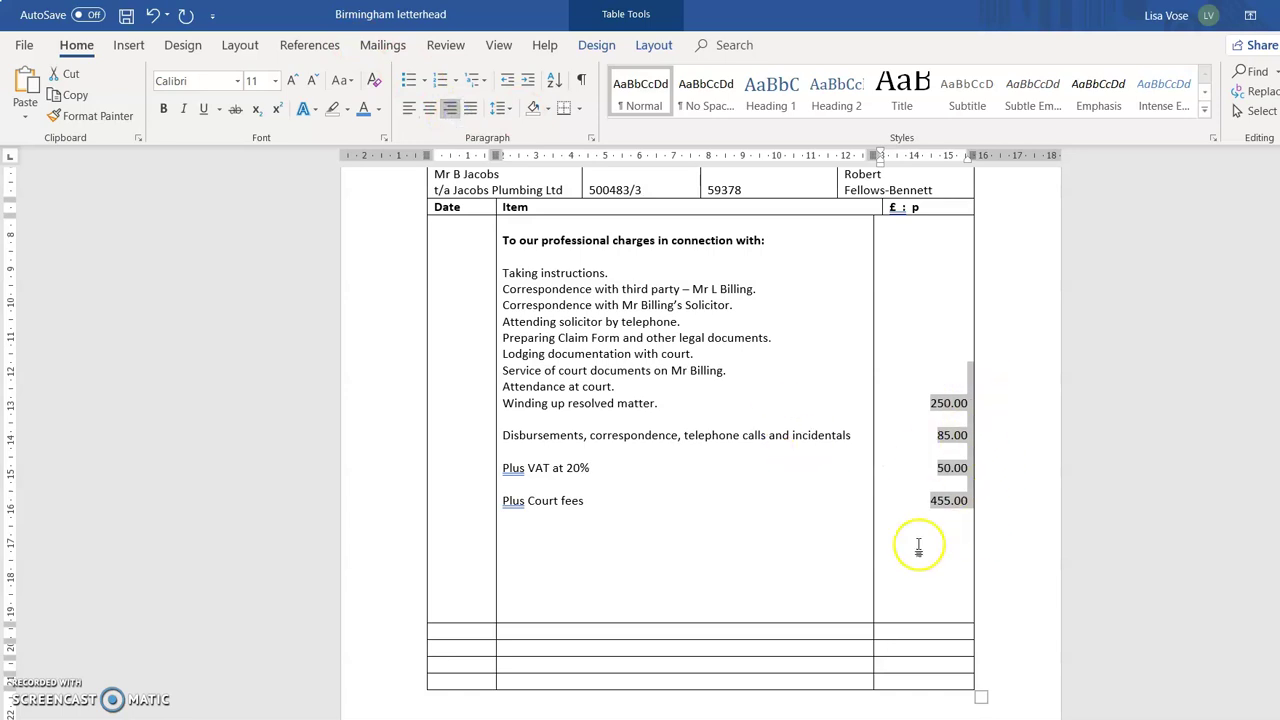
left_click(648, 522)
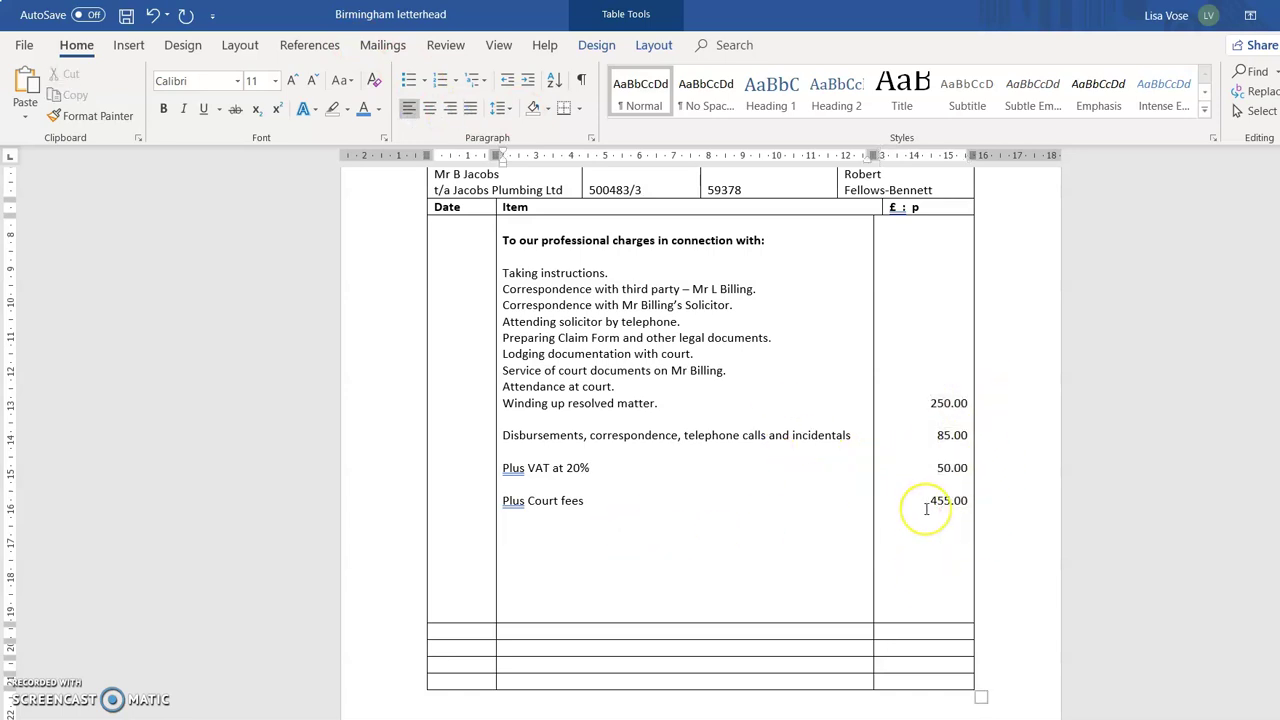
key("Delete")
key("Delete")
key("Delete")
key("Delete")
key("Delete")
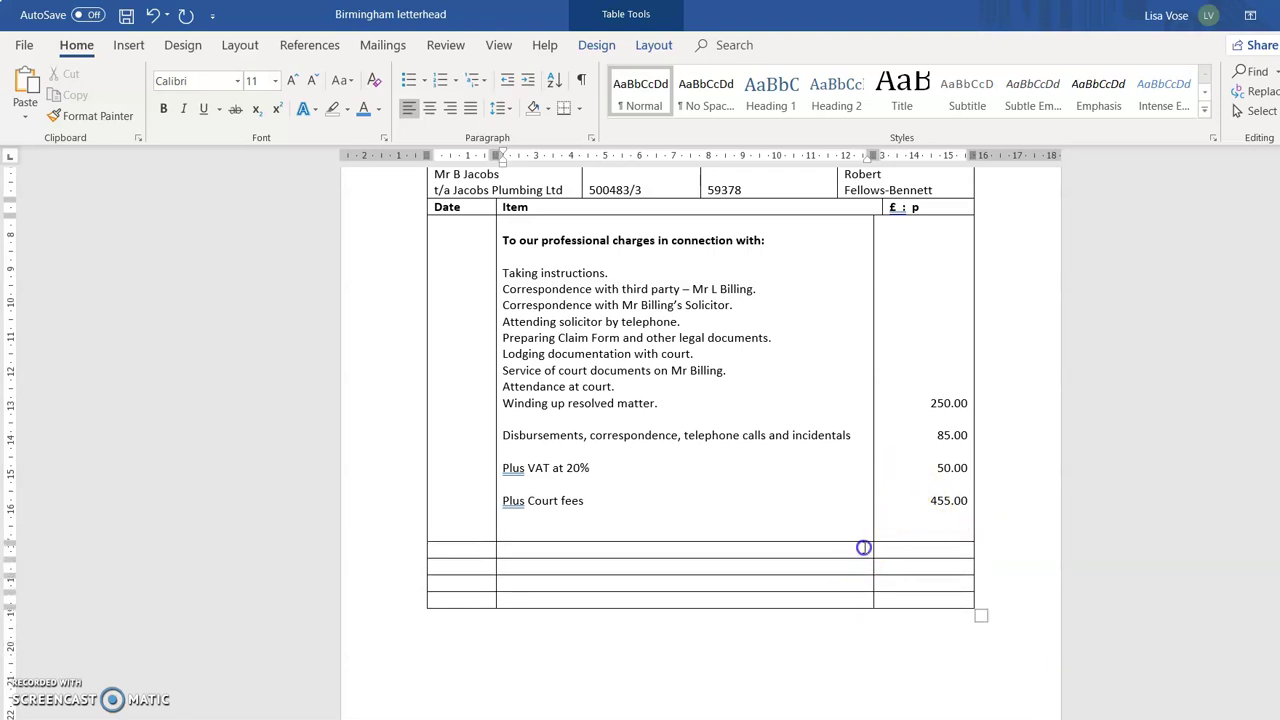
Make the Total label bold, right-aligned and enlarged to size 16.
left_click(930, 532)
left_click(826, 548)
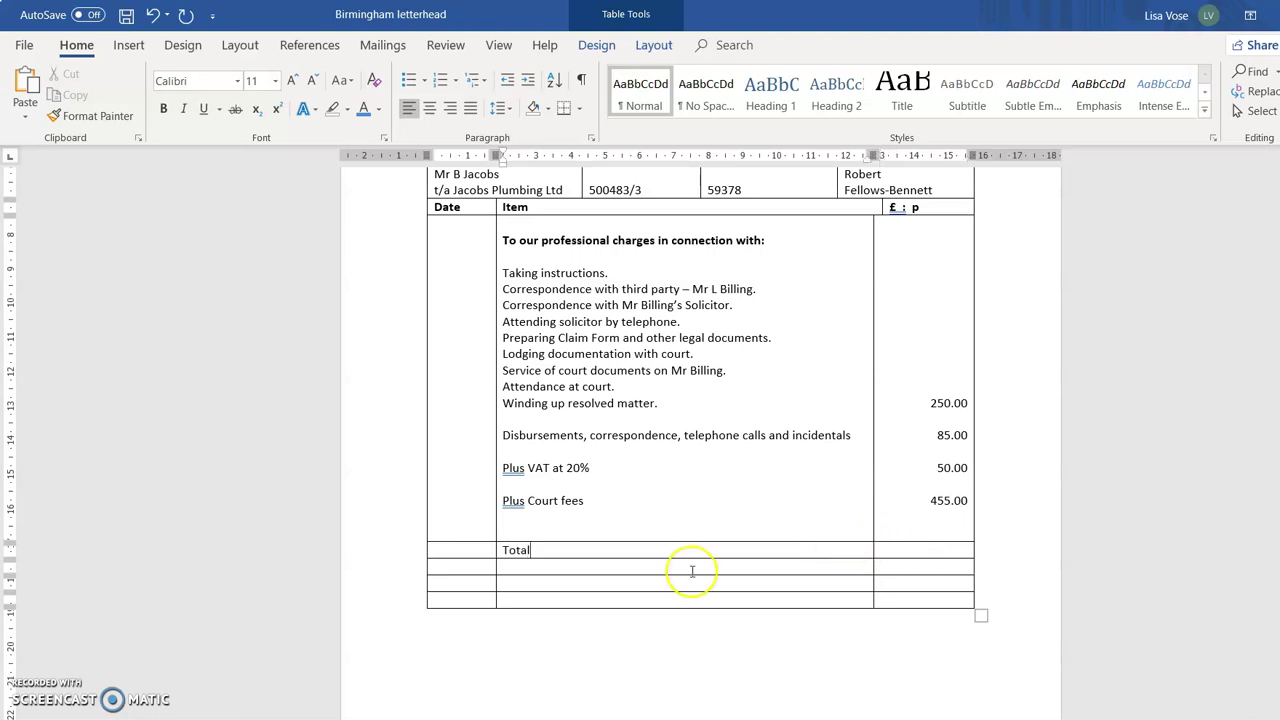
left_click(544, 552)
left_click_drag(544, 552, 496, 552)
left_click(164, 110)
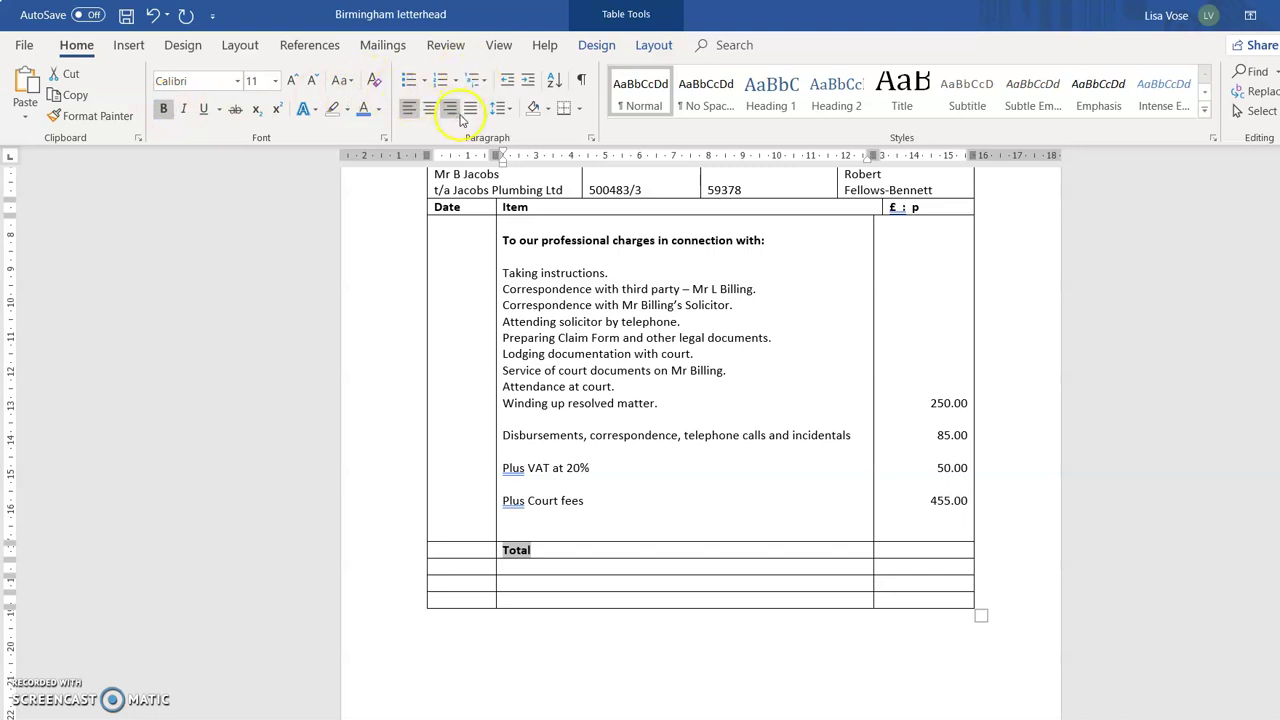
left_click(451, 109)
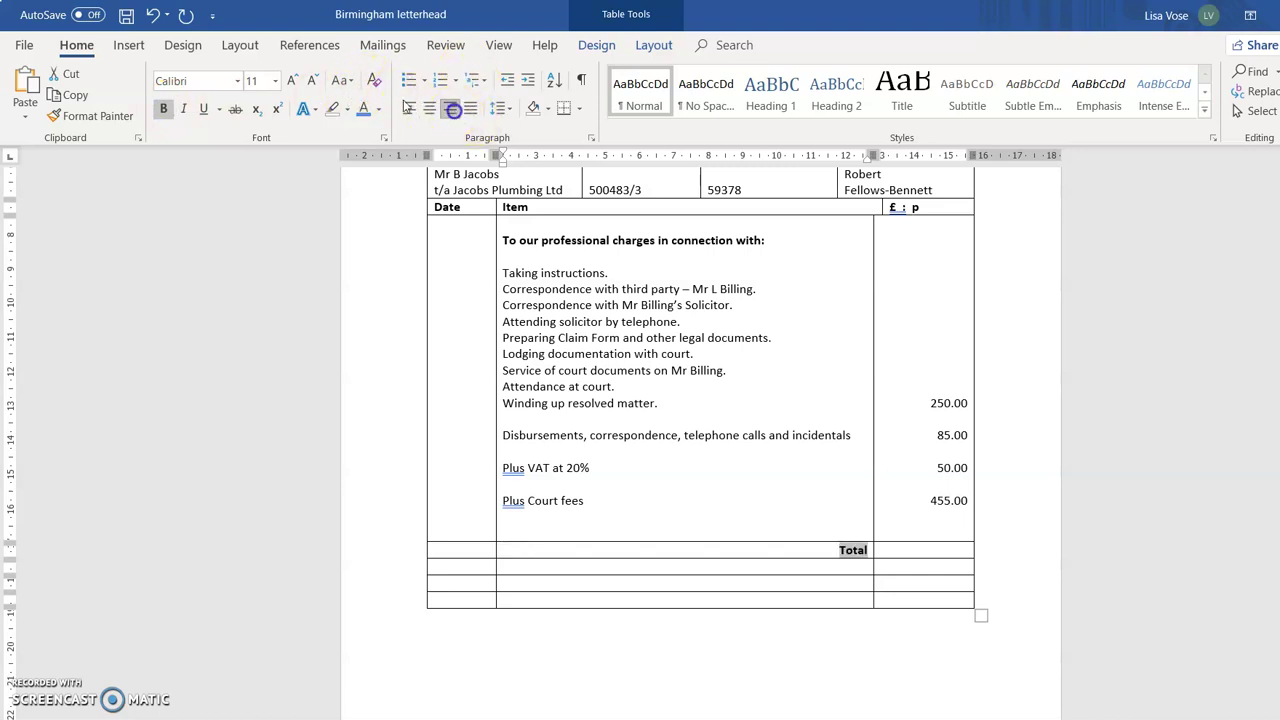
left_click(296, 81)
left_click(296, 81)
left_click(296, 81)
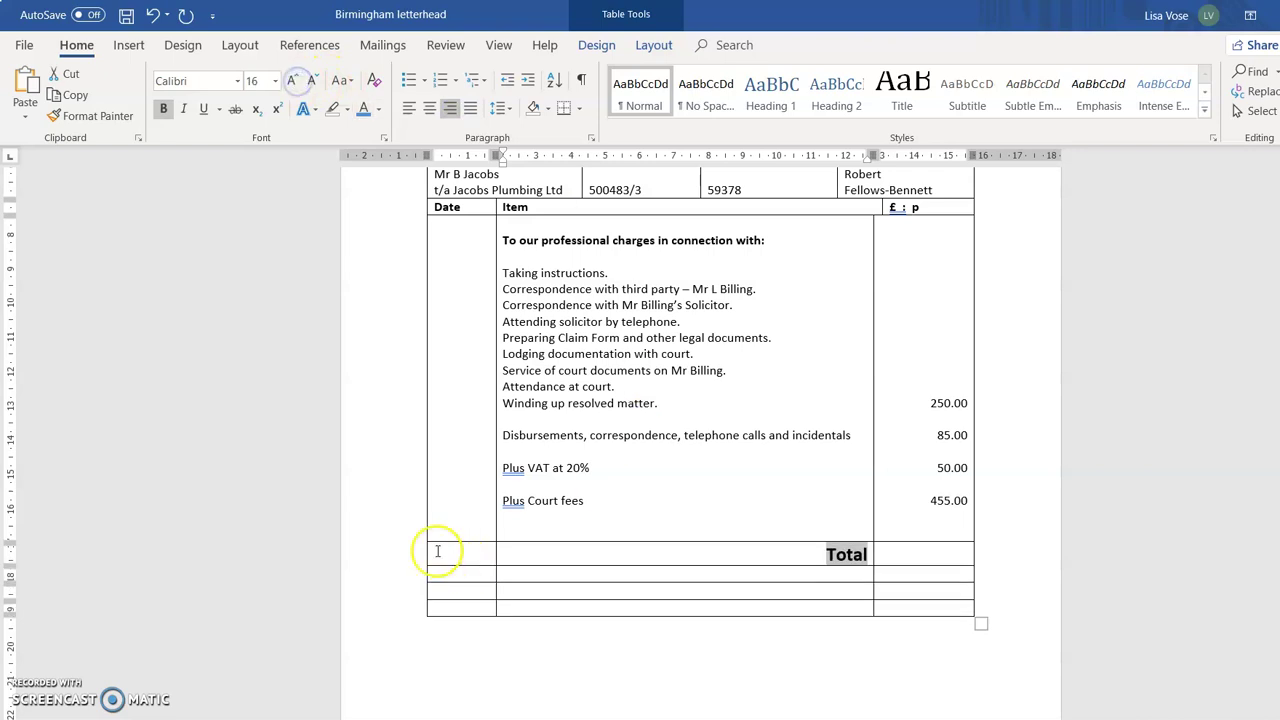
Right-align the 840.00 total in the £ : p cell beside Total.
left_click(944, 553)
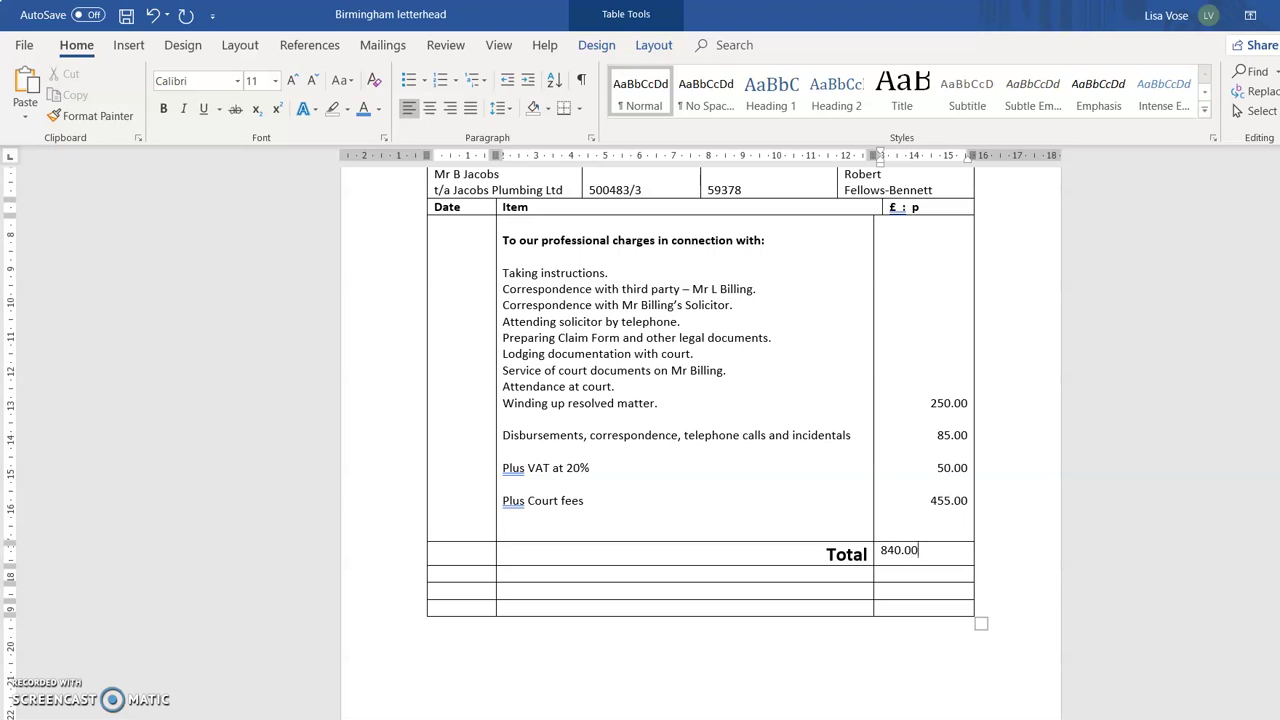
double_click(889, 556)
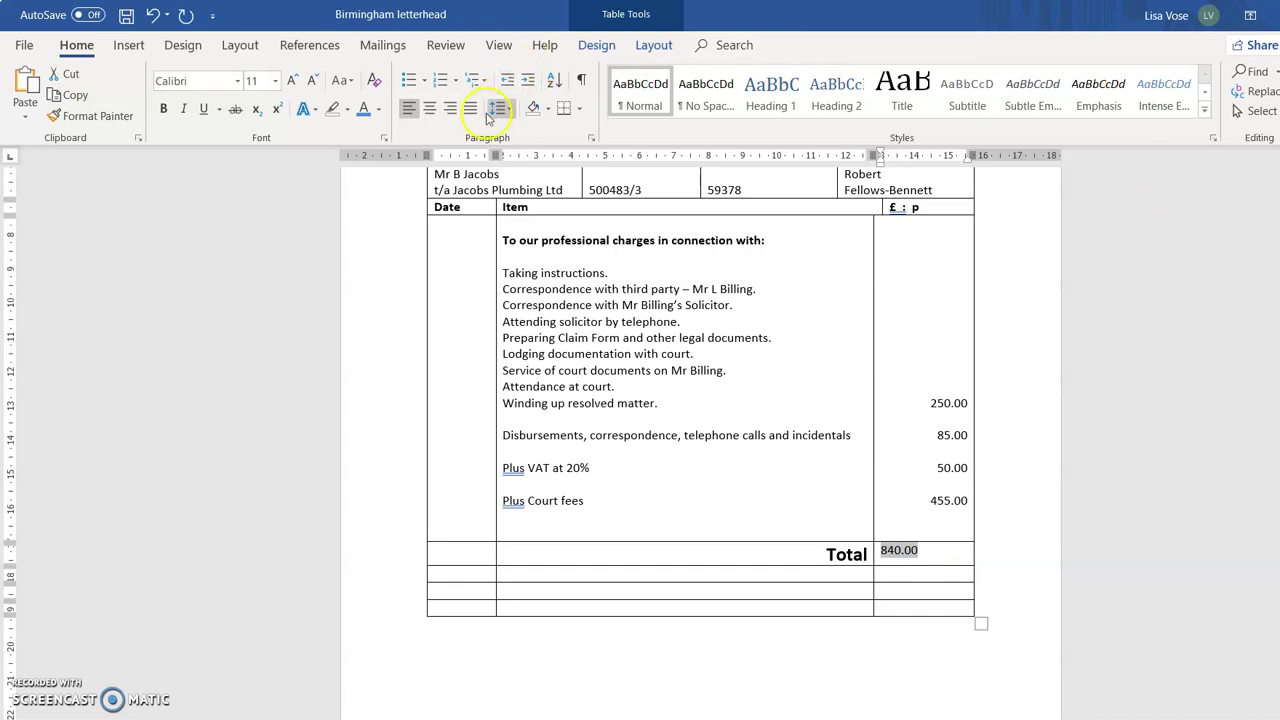
left_click(448, 109)
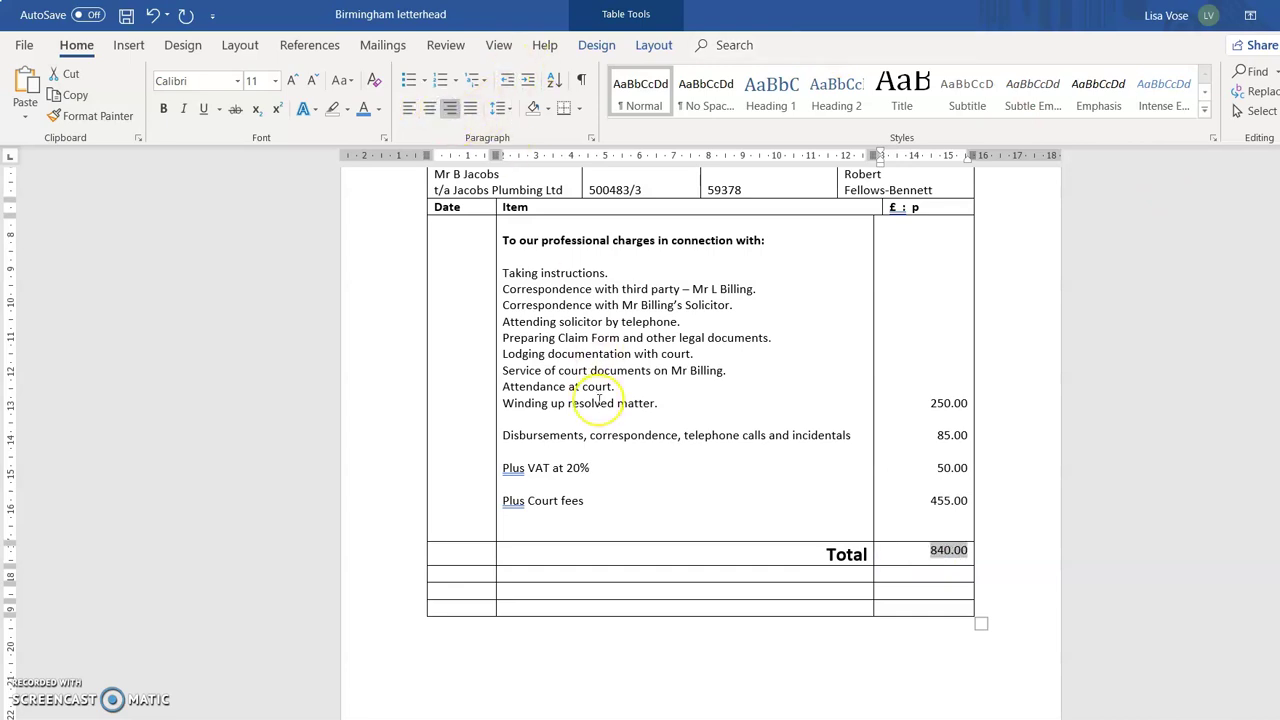
left_click(531, 560)
left_click_drag(531, 560, 485, 555)
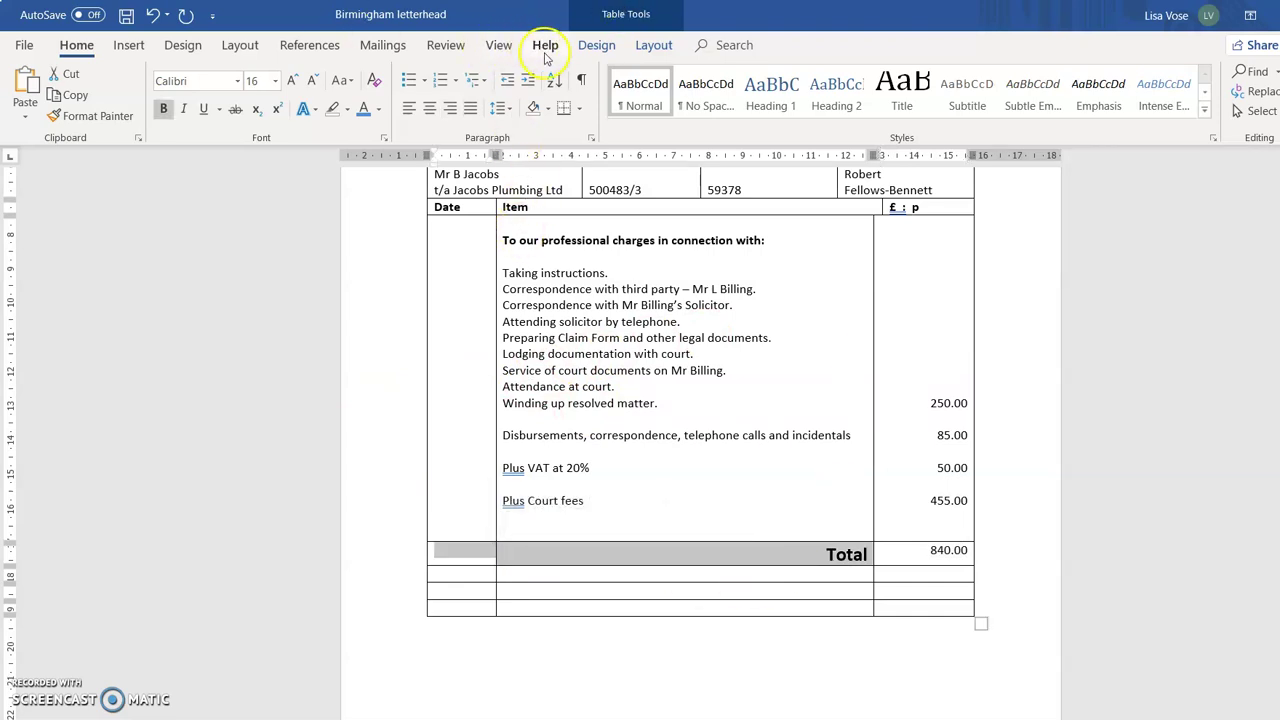
Merge the Total row's first two cells and merge the row below into one cell.
left_click(654, 46)
left_click(459, 106)
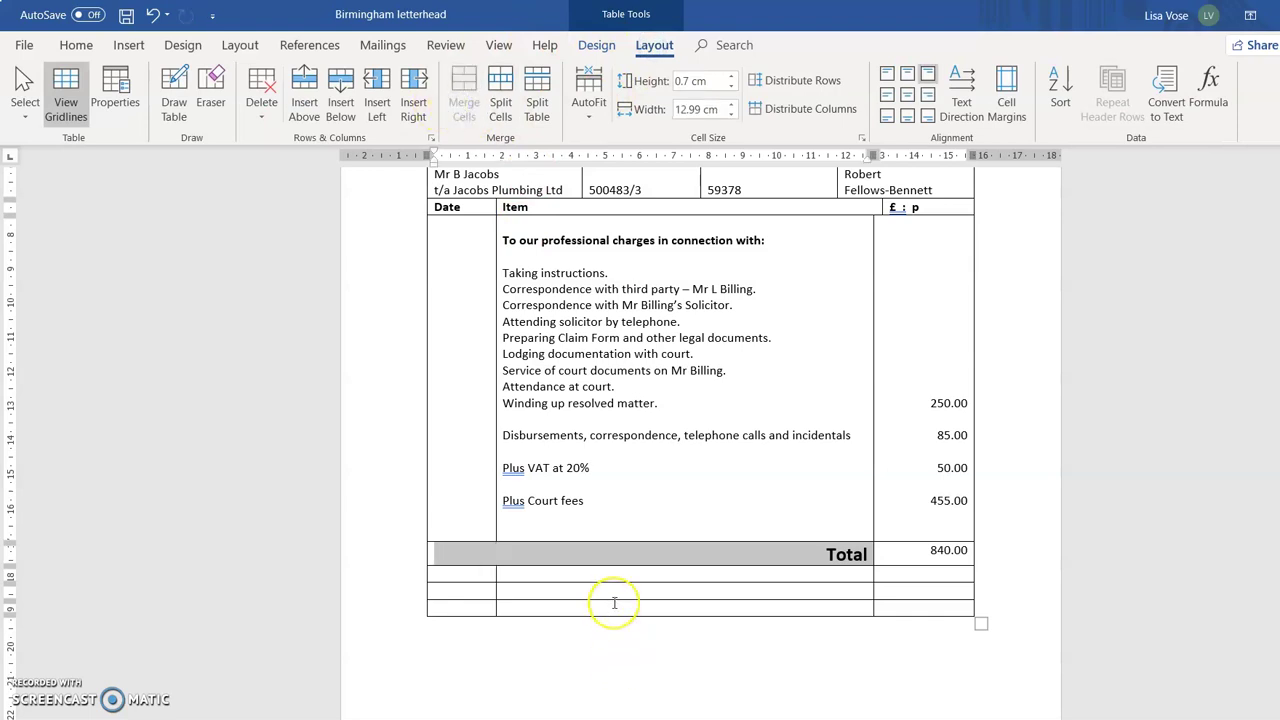
left_click(490, 573)
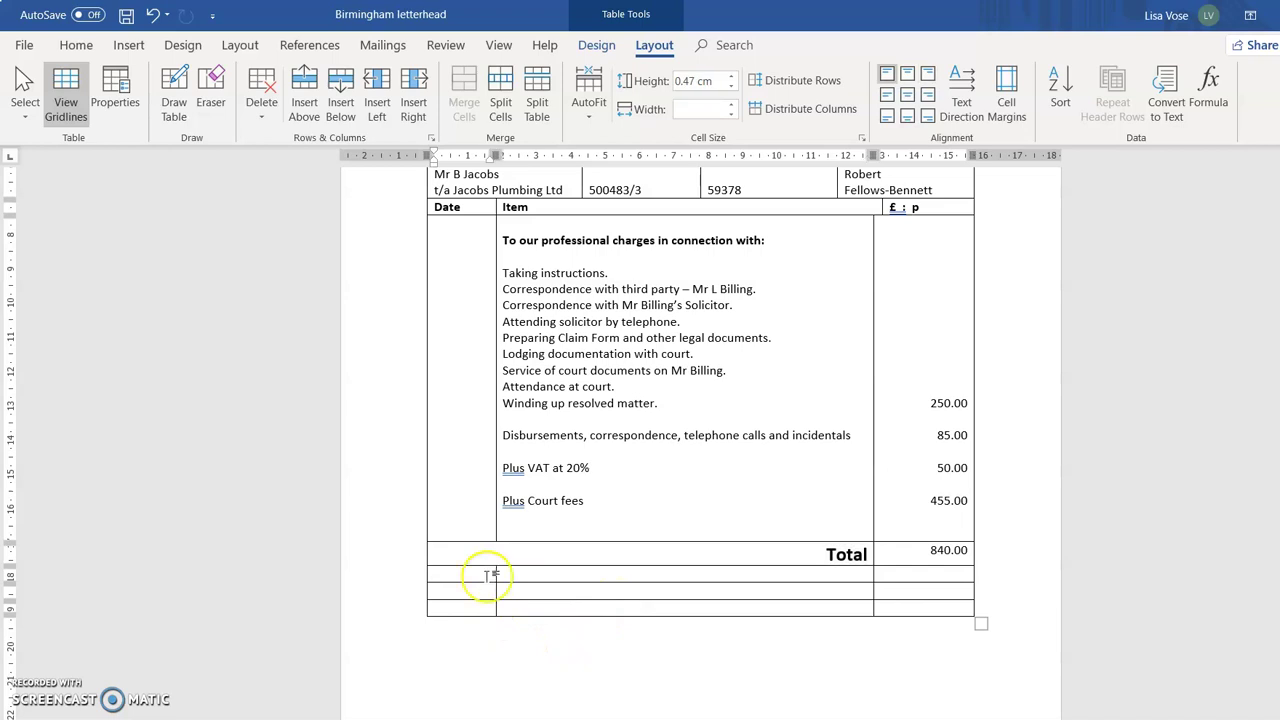
left_click_drag(490, 572, 903, 572)
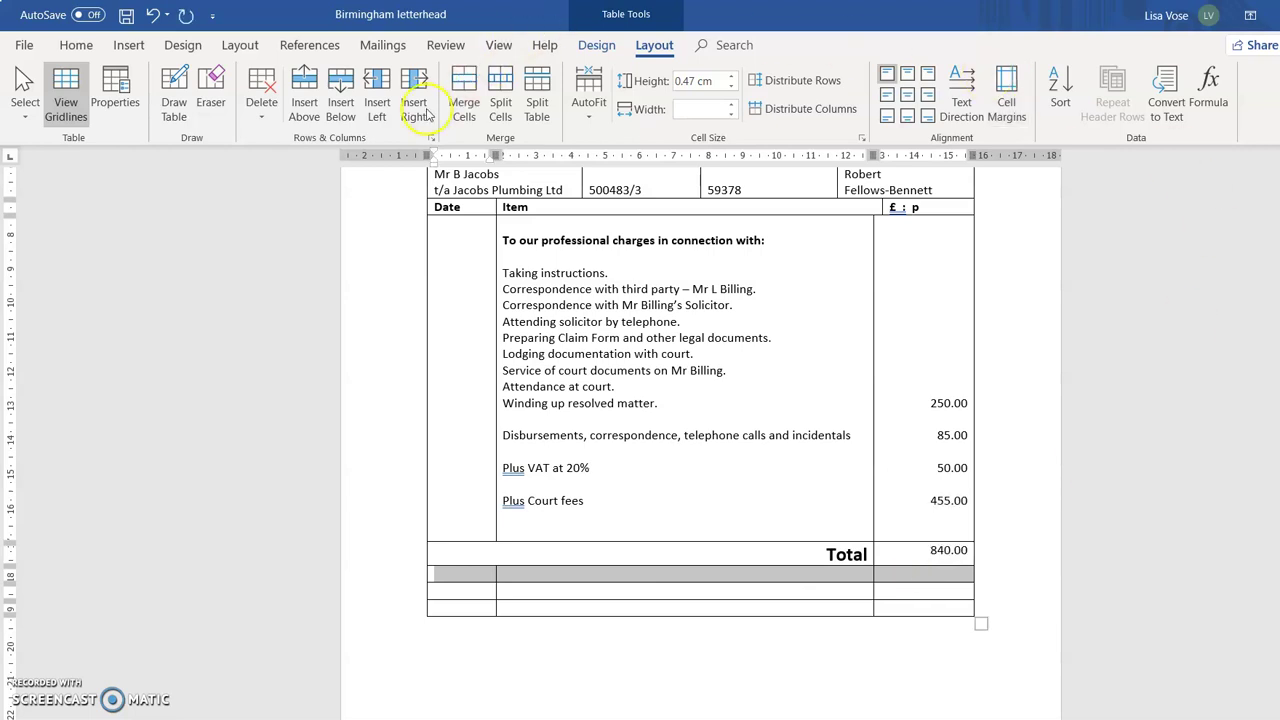
left_click(462, 88)
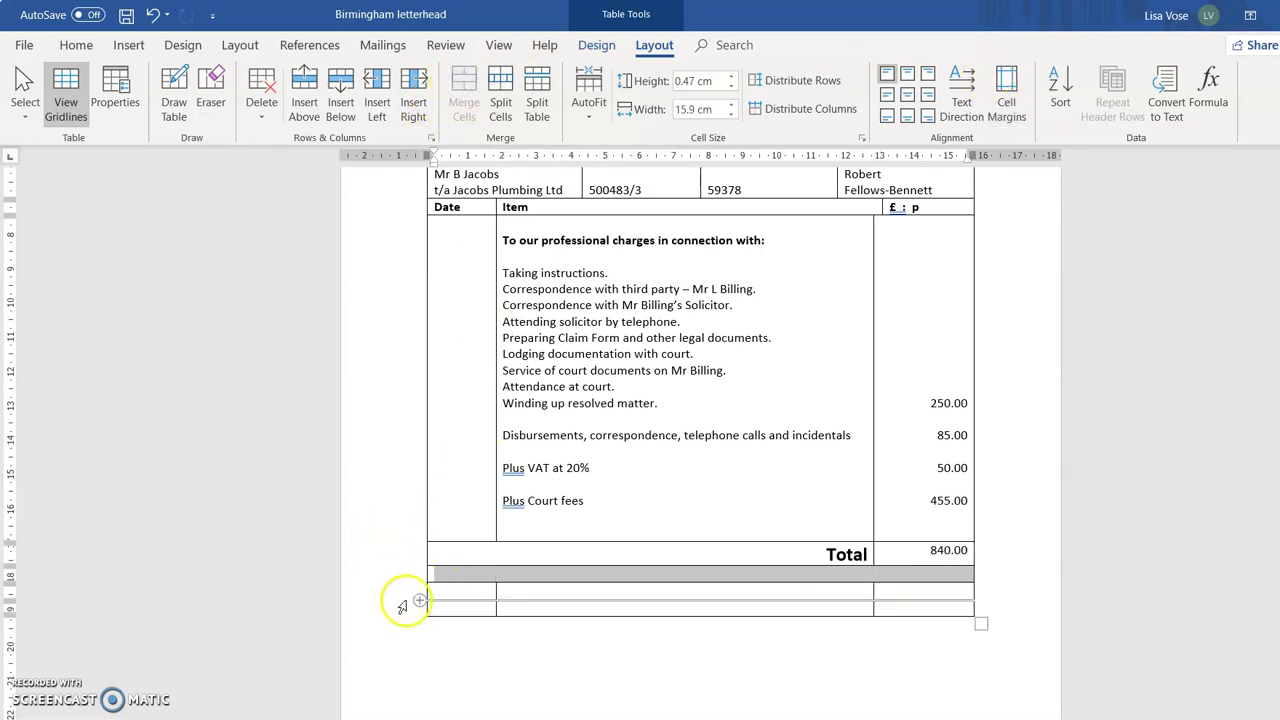
Delete the two spare rows beneath the Total row.
left_click(399, 598)
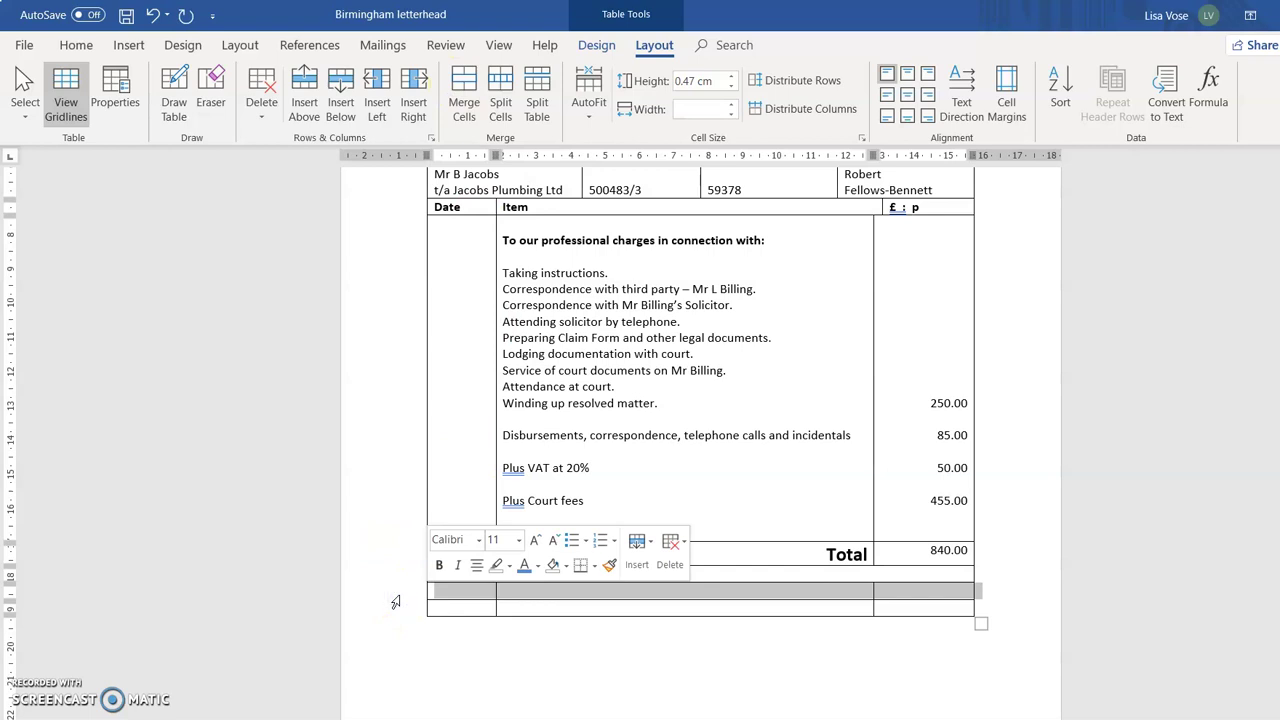
left_click_drag(395, 601, 400, 604)
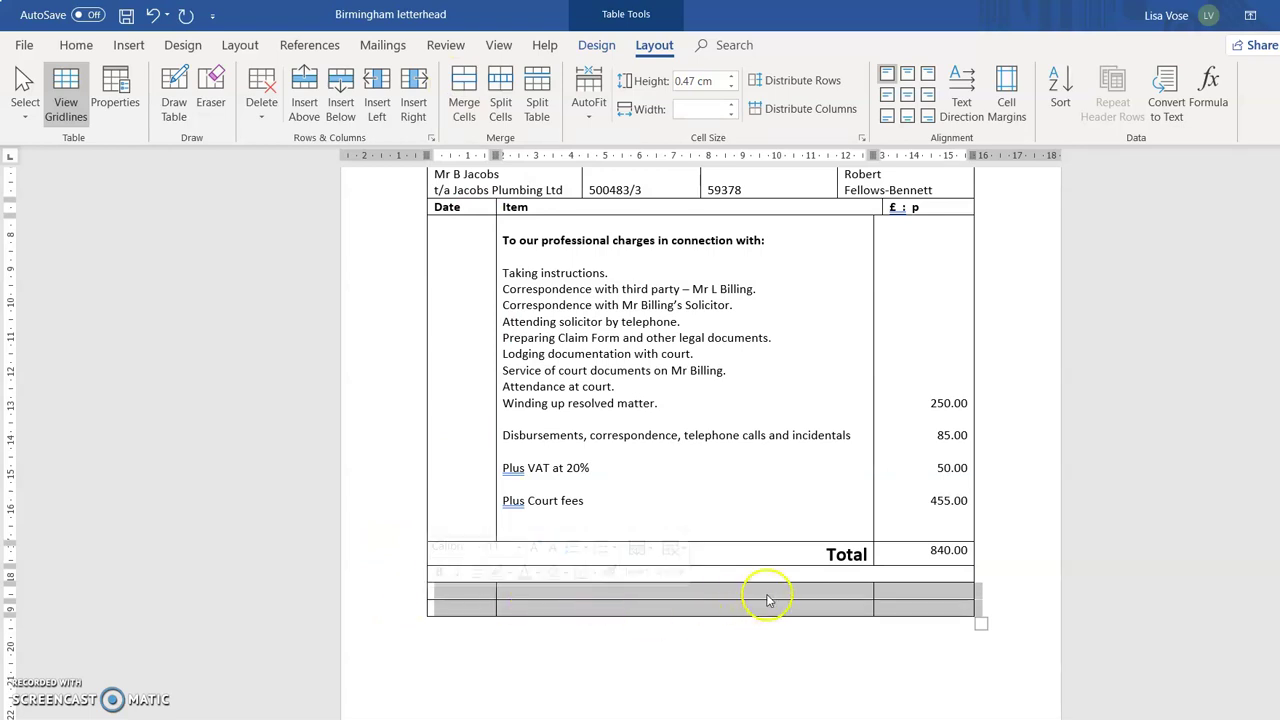
right_click(767, 600)
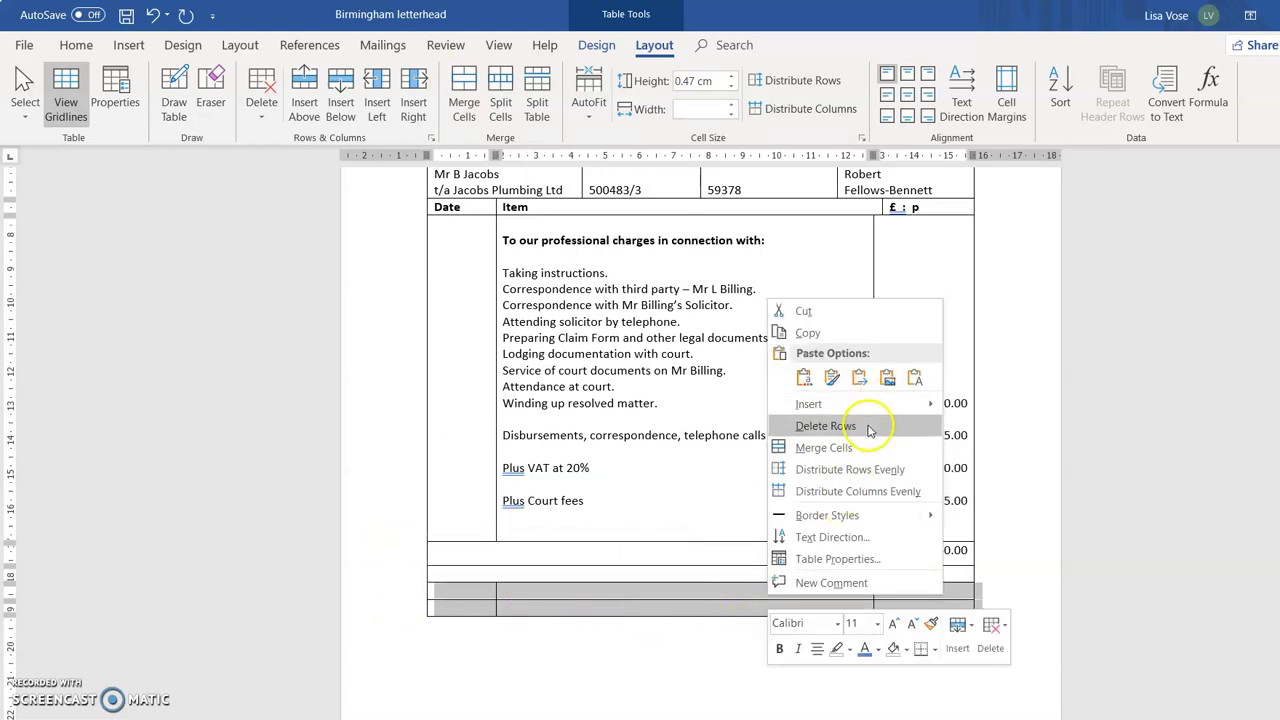
left_click(868, 428)
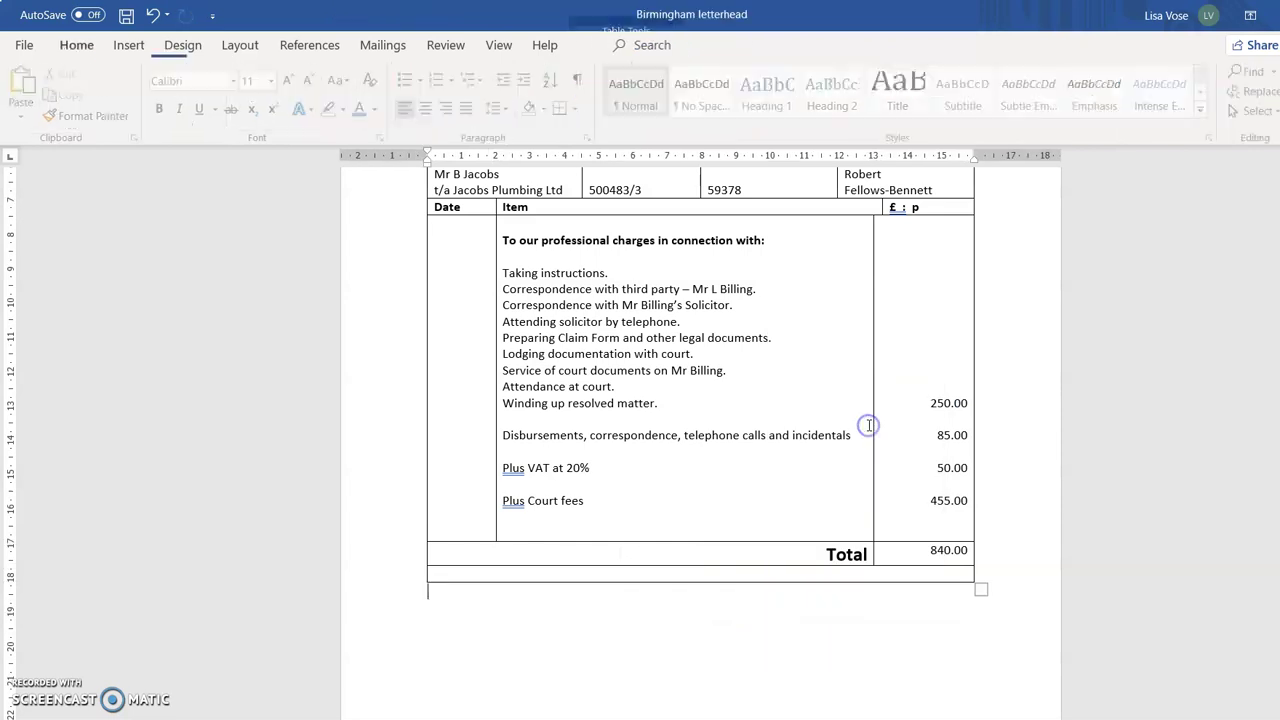
left_click(566, 573)
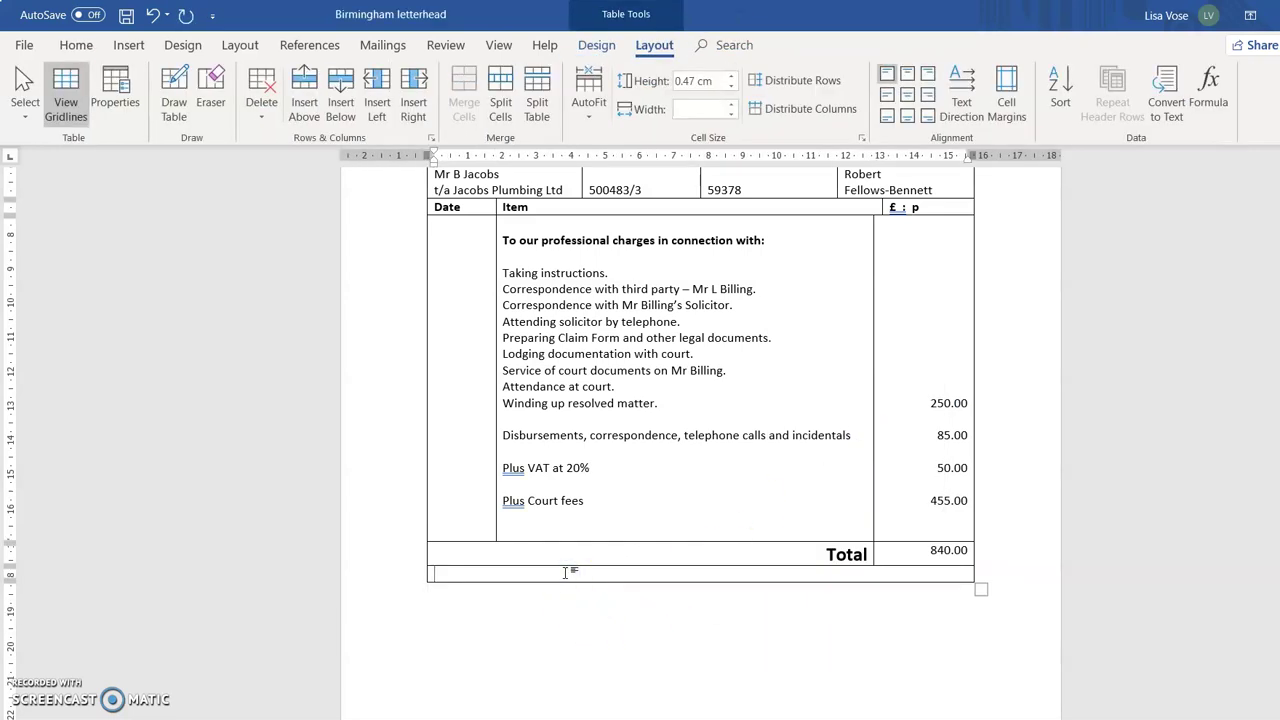
Heighten the last row and add long underscore blanks for the Signed and Date lines.
key("Return")
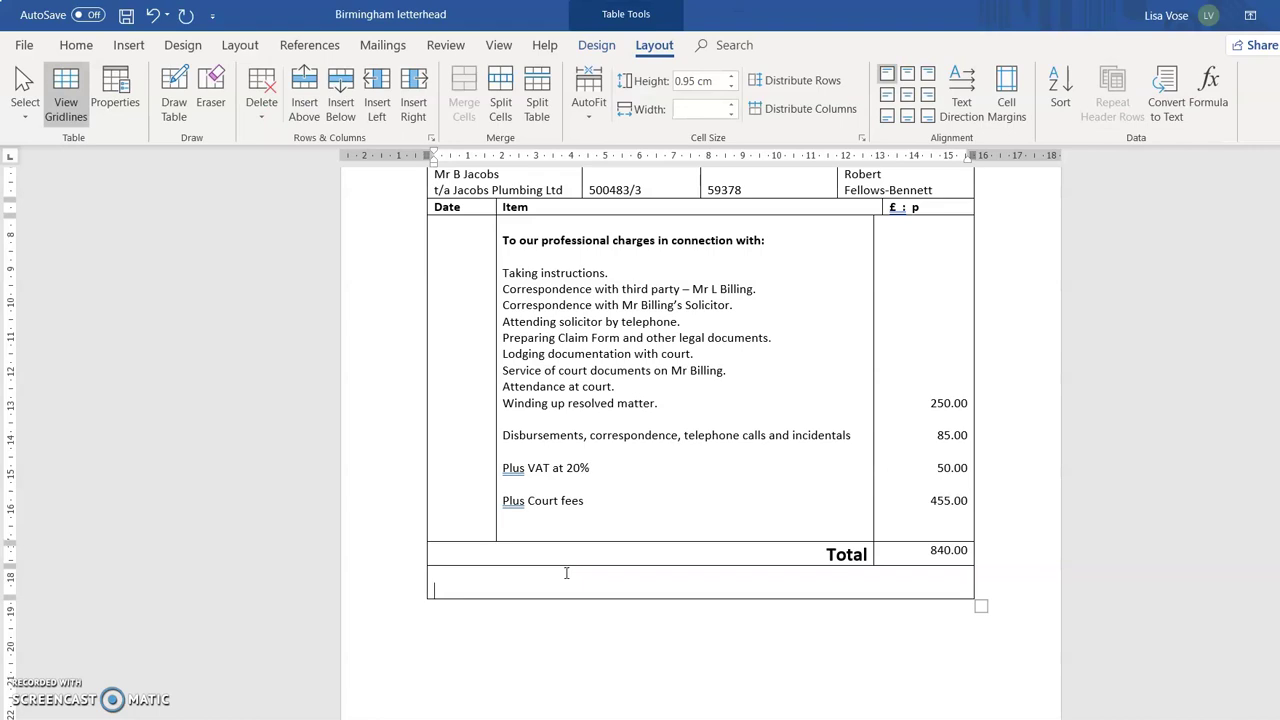
key("Return")
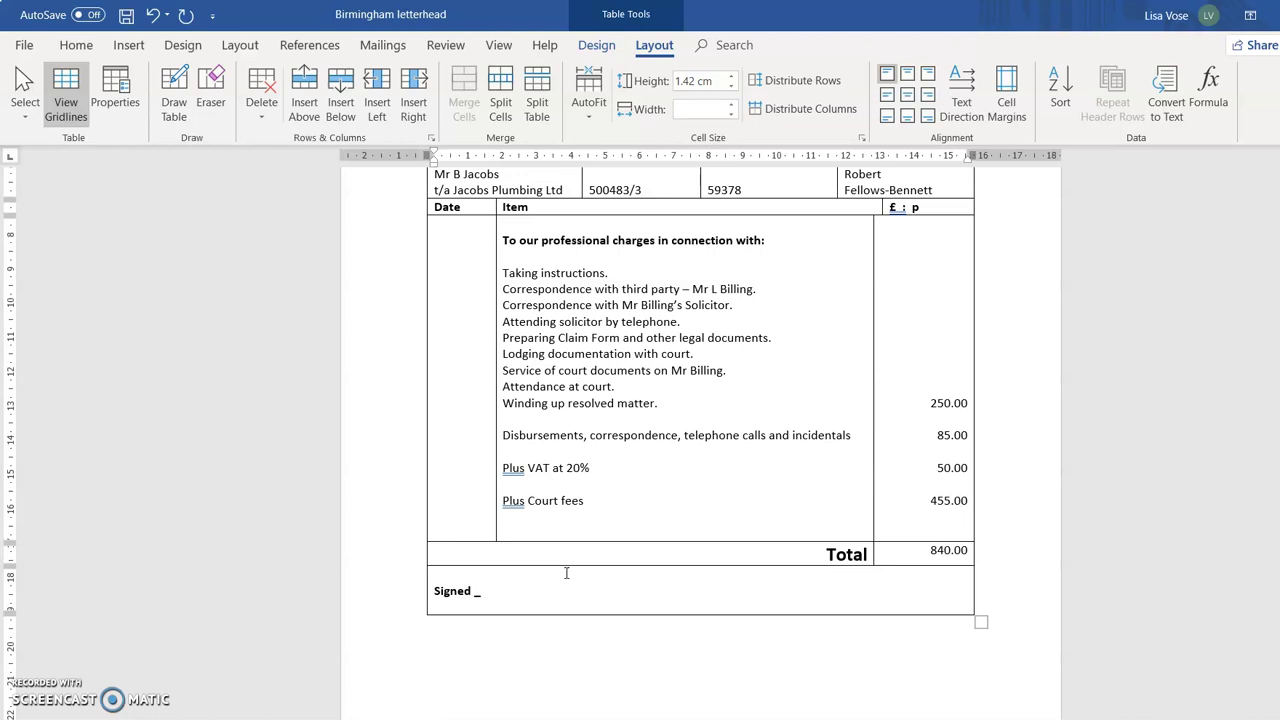
type("______________________________________________ Date")
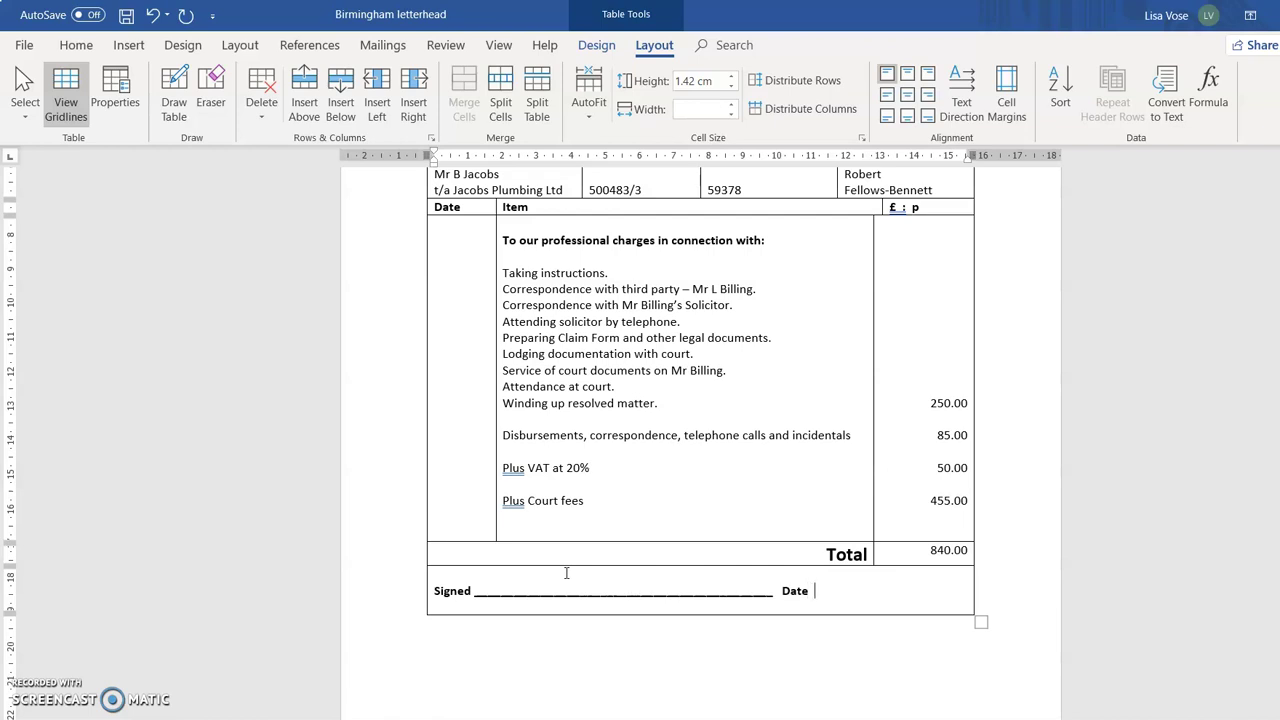
type("______________________")
Make the Date/Item header row taller and centre its text vertically (Align Center Left).
scroll(586, 563, "up", 3)
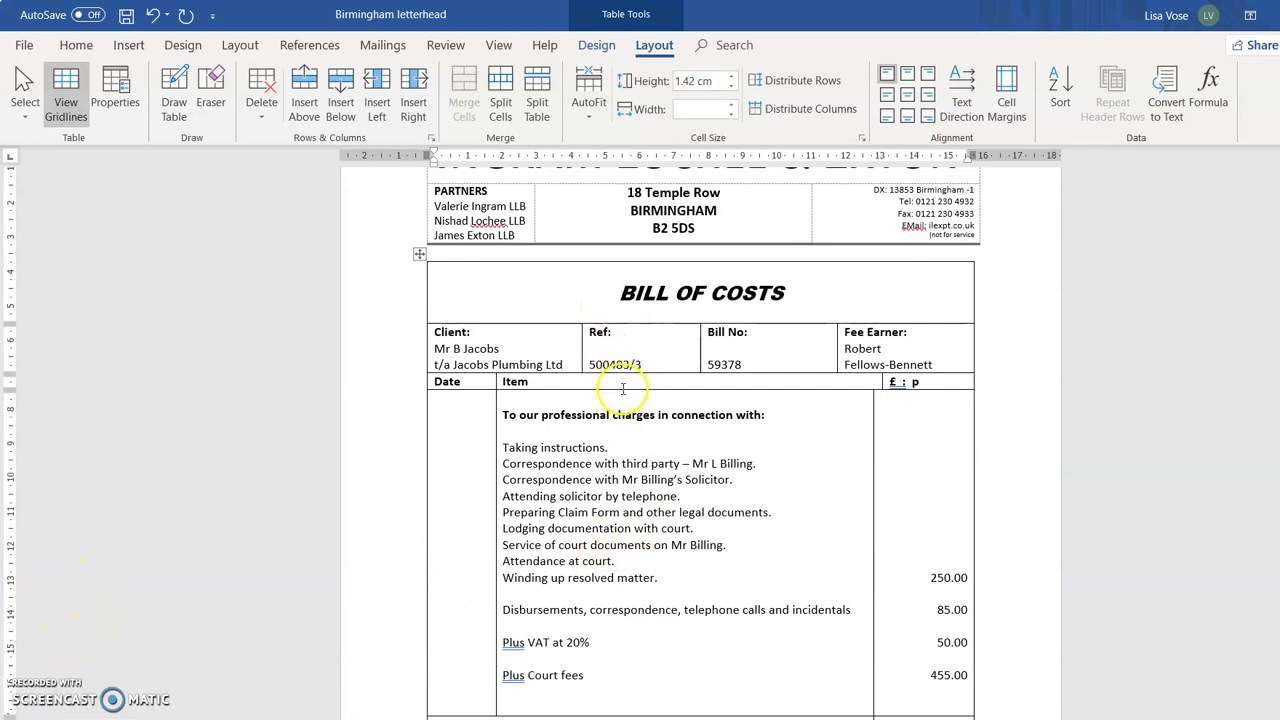
left_click_drag(623, 389, 628, 410)
left_click(393, 398)
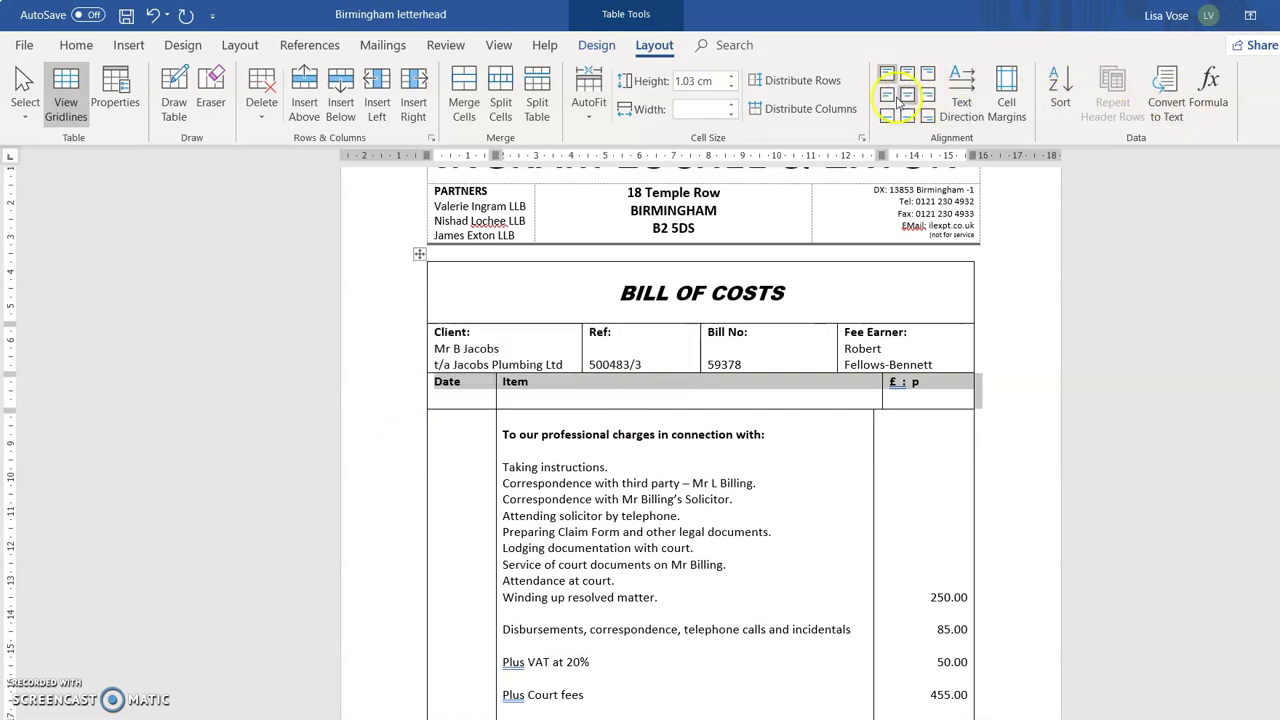
left_click(889, 97)
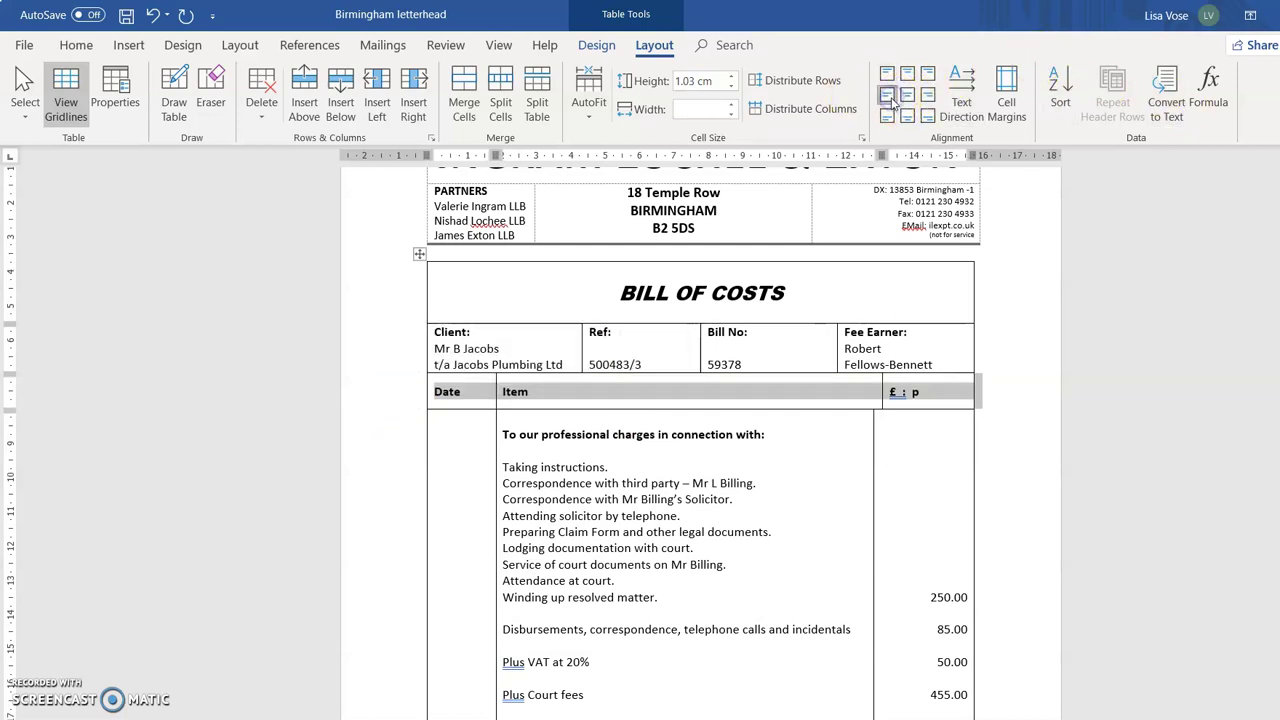
left_click(930, 445)
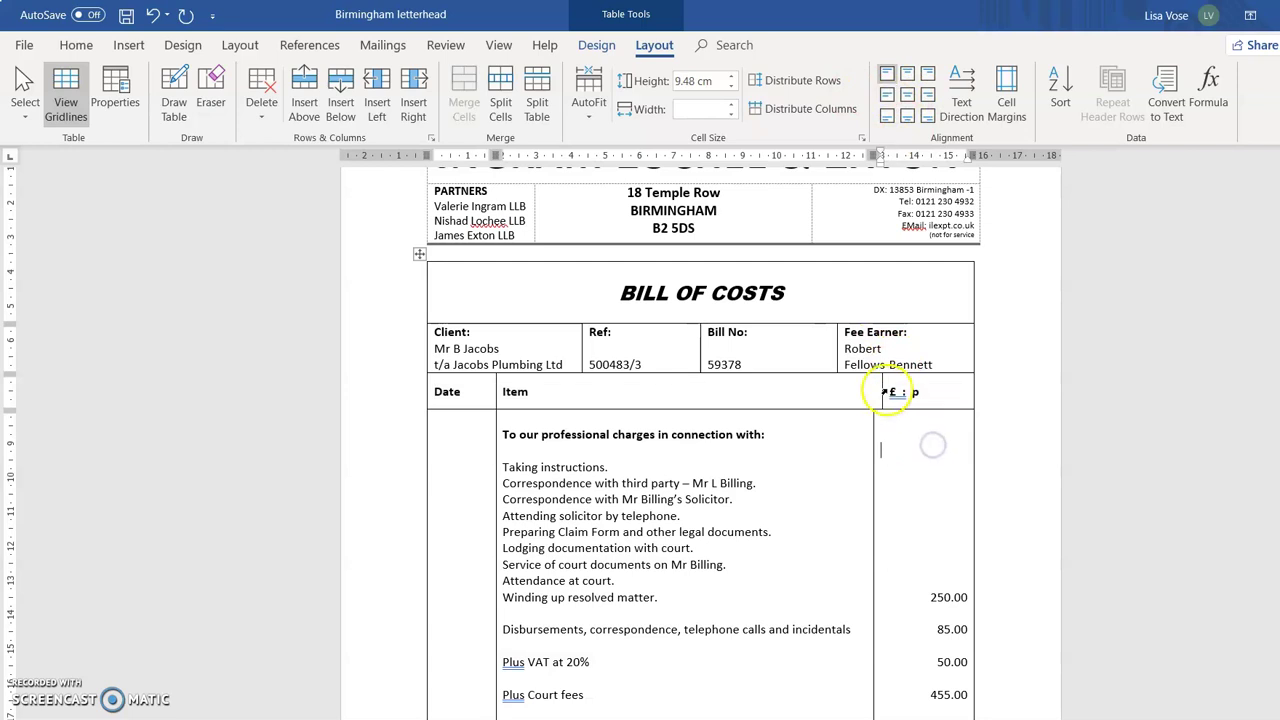
Widen the amount column slightly and right-align its '£ : p' heading.
left_click_drag(884, 391, 867, 404)
left_click_drag(884, 392, 897, 392)
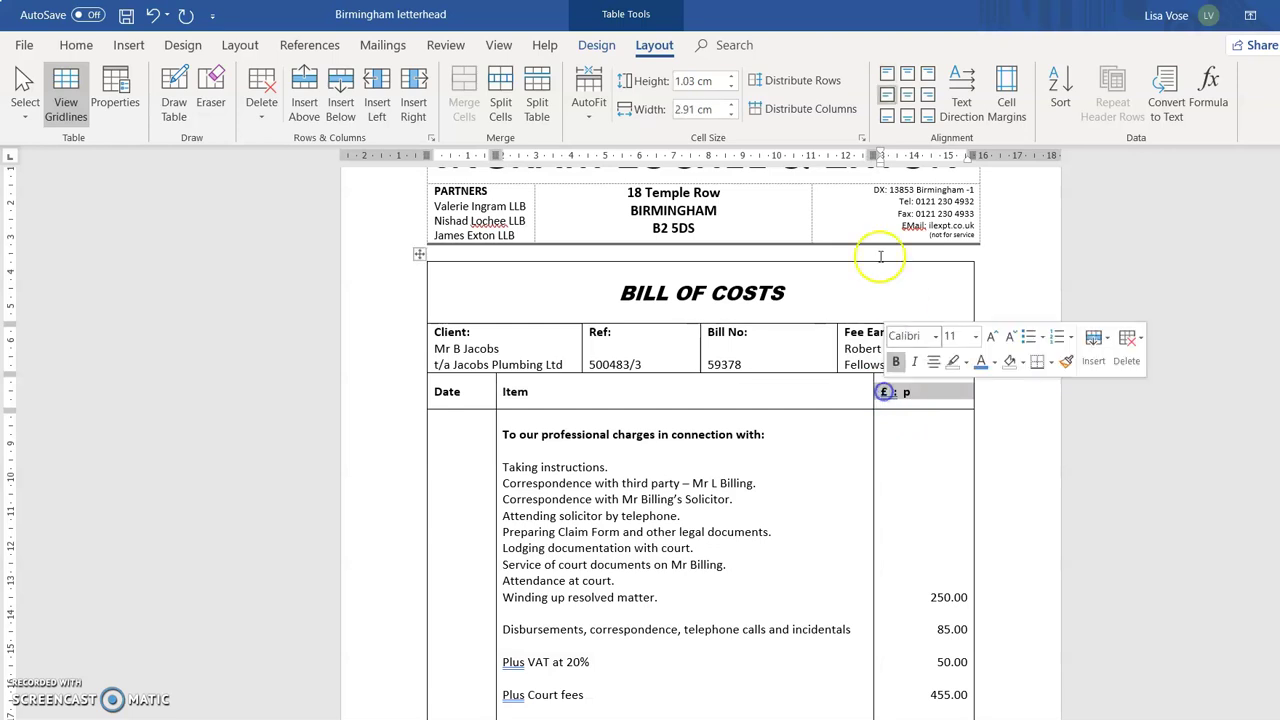
left_click(77, 46)
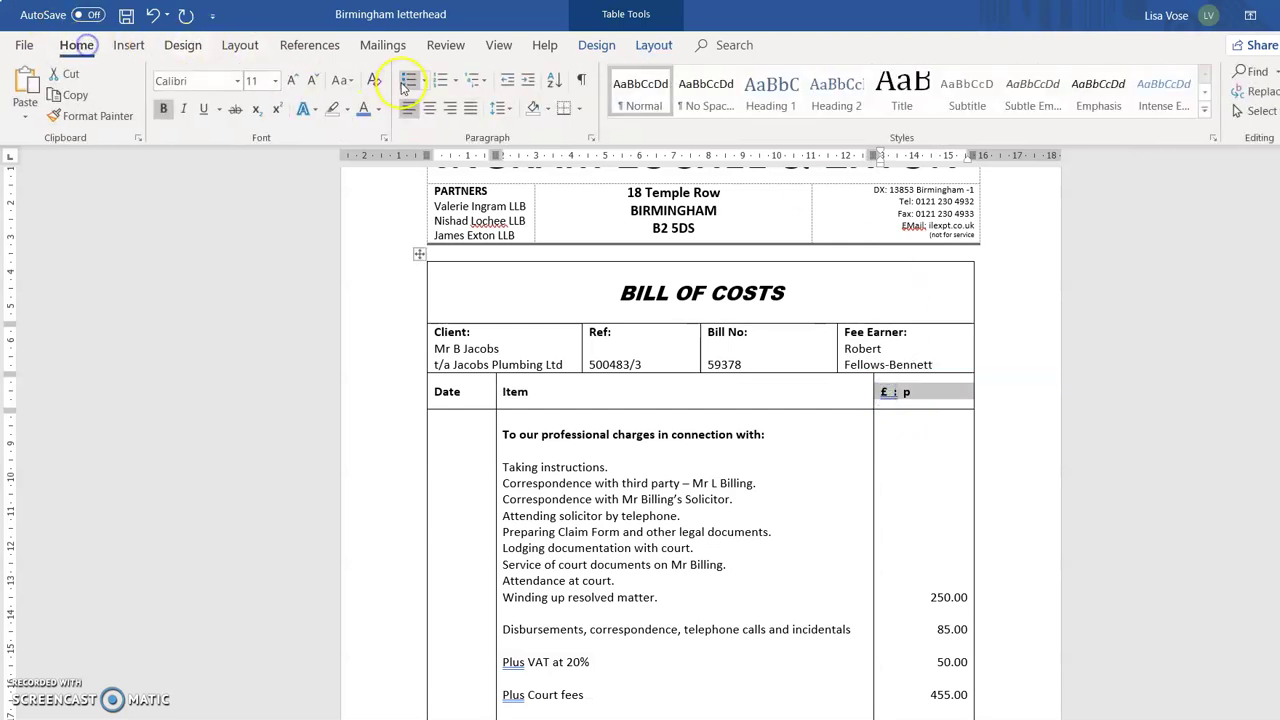
left_click(450, 110)
left_click(926, 480)
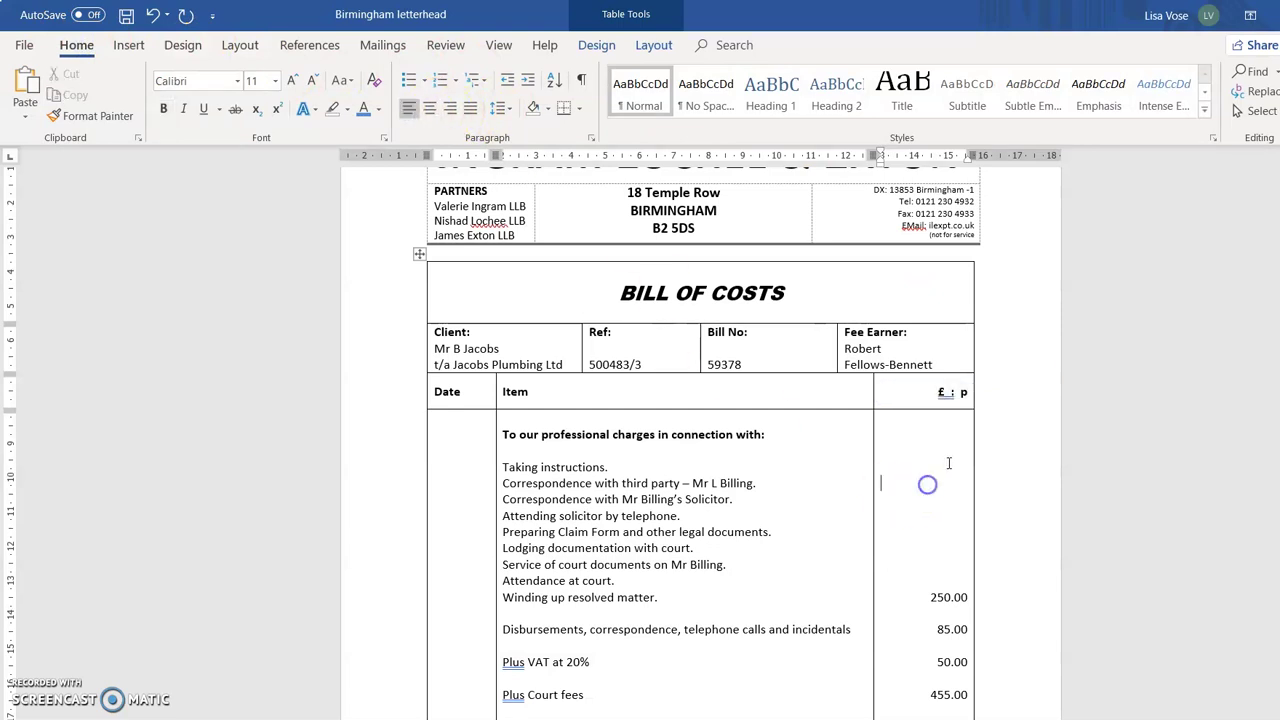
scroll(1050, 392, "down", 4)
scroll(1053, 393, "down", 3)
scroll(1043, 417, "up", 5)
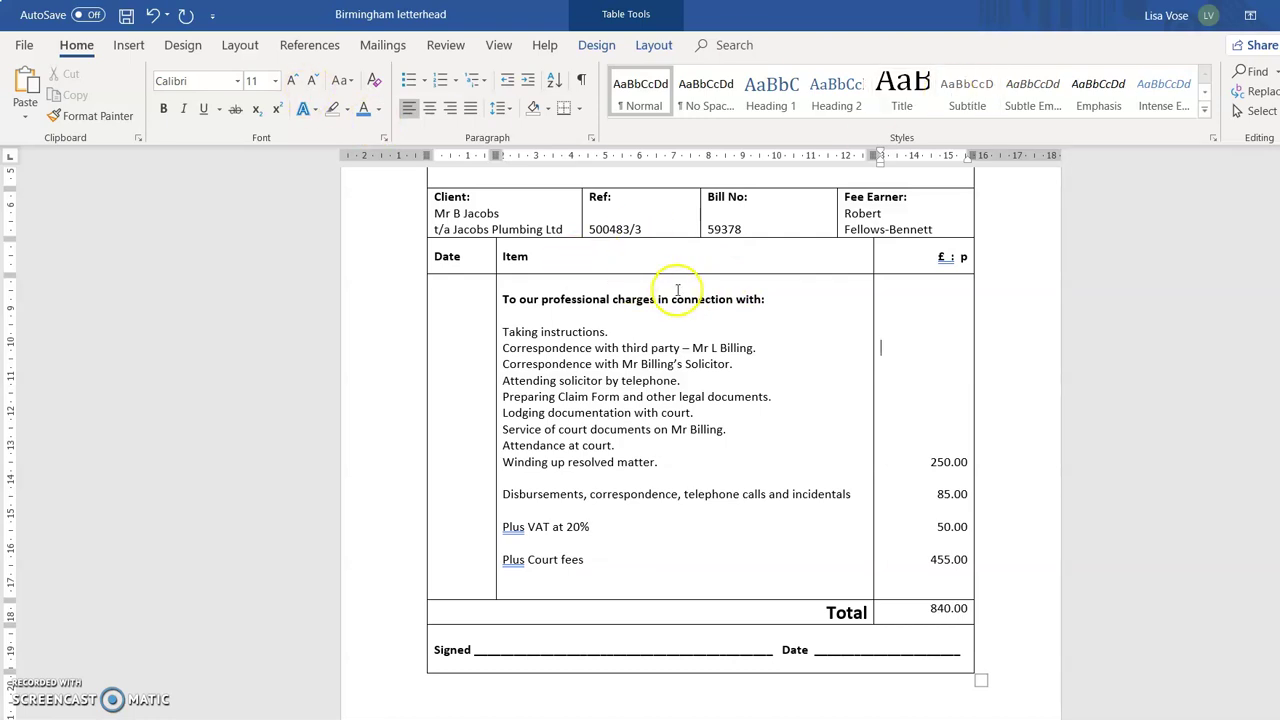
scroll(250, 605, "down", 1)
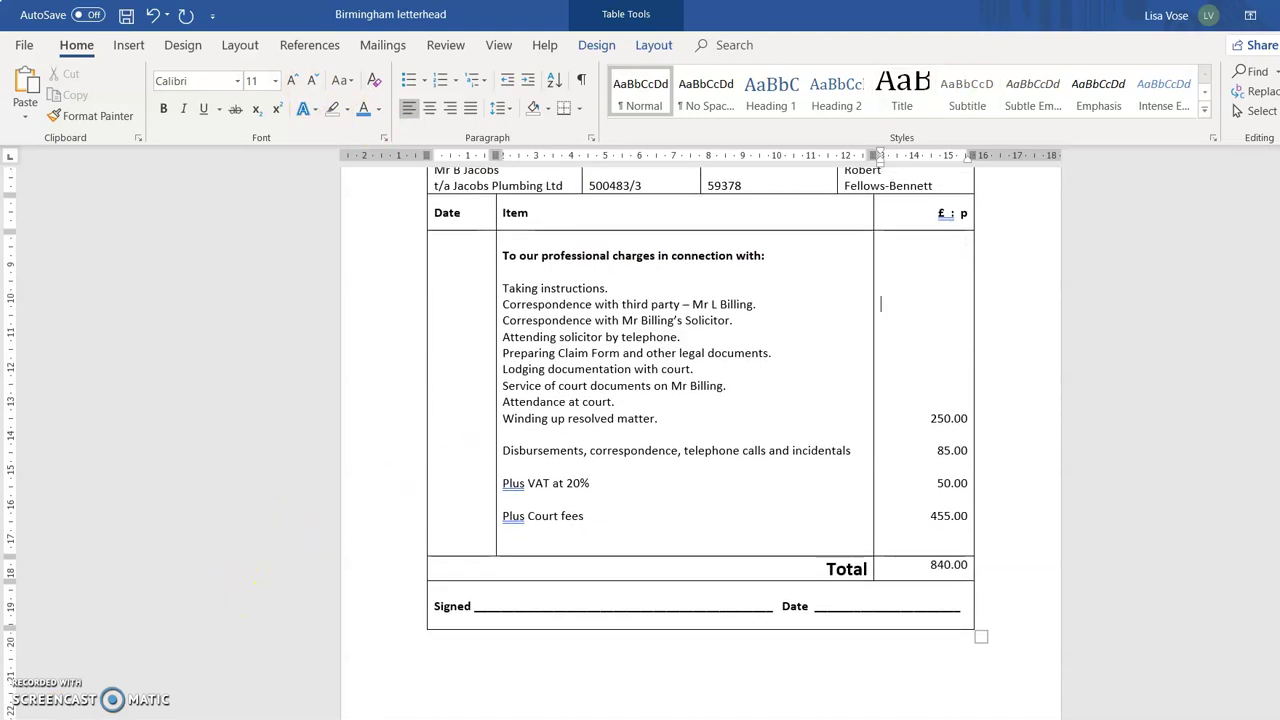